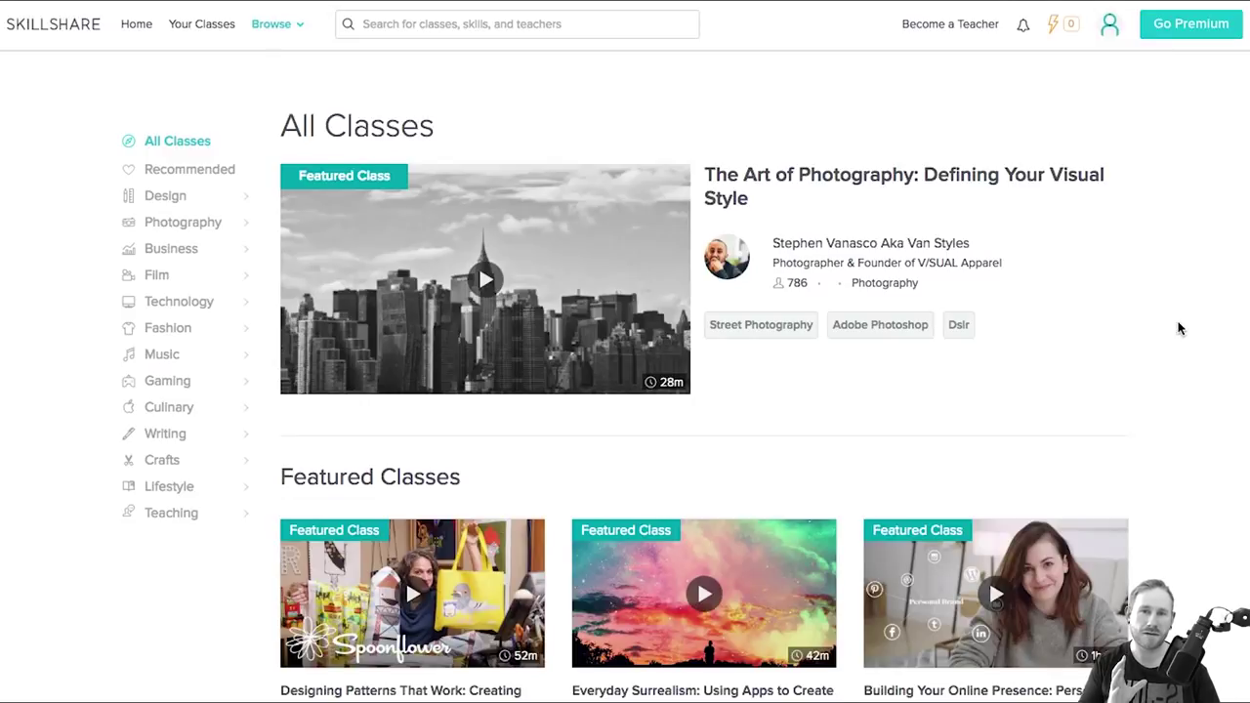
# Scroll the All Classes page to Popular Classes and open the Logo Design class on shape, type and color
pyautogui.scroll(-3, 1179, 328)
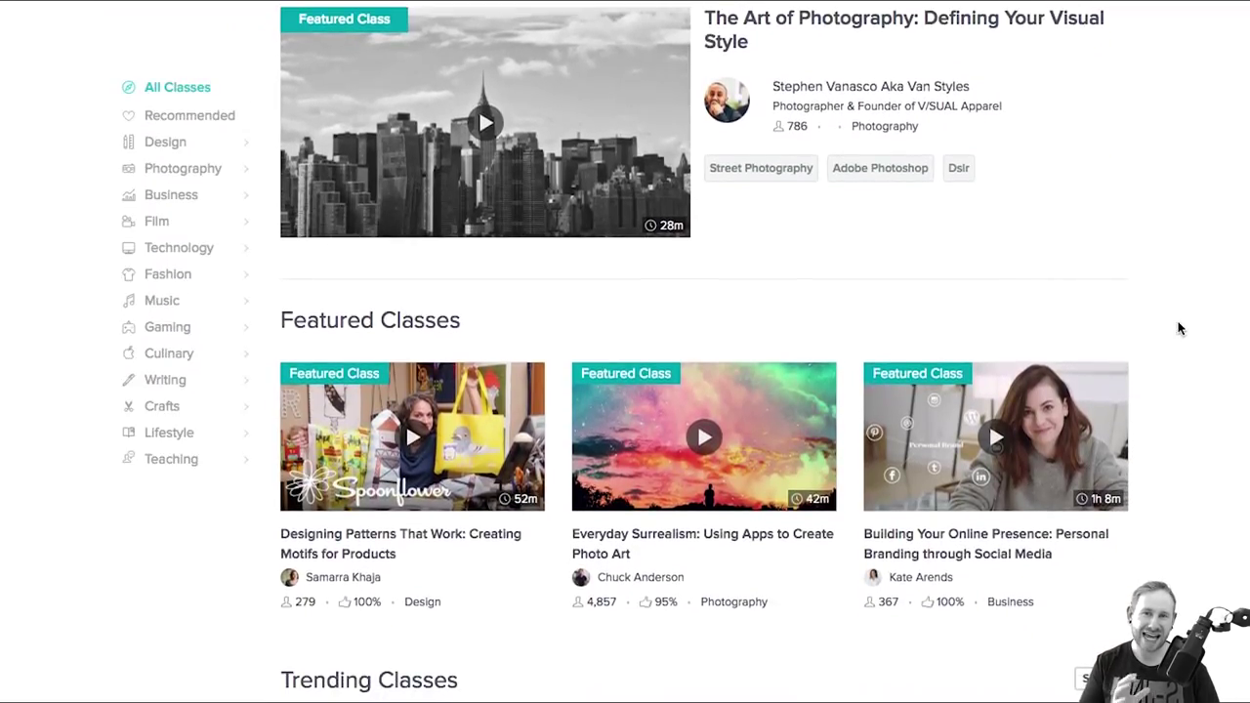
pyautogui.scroll(-3, 1179, 328)
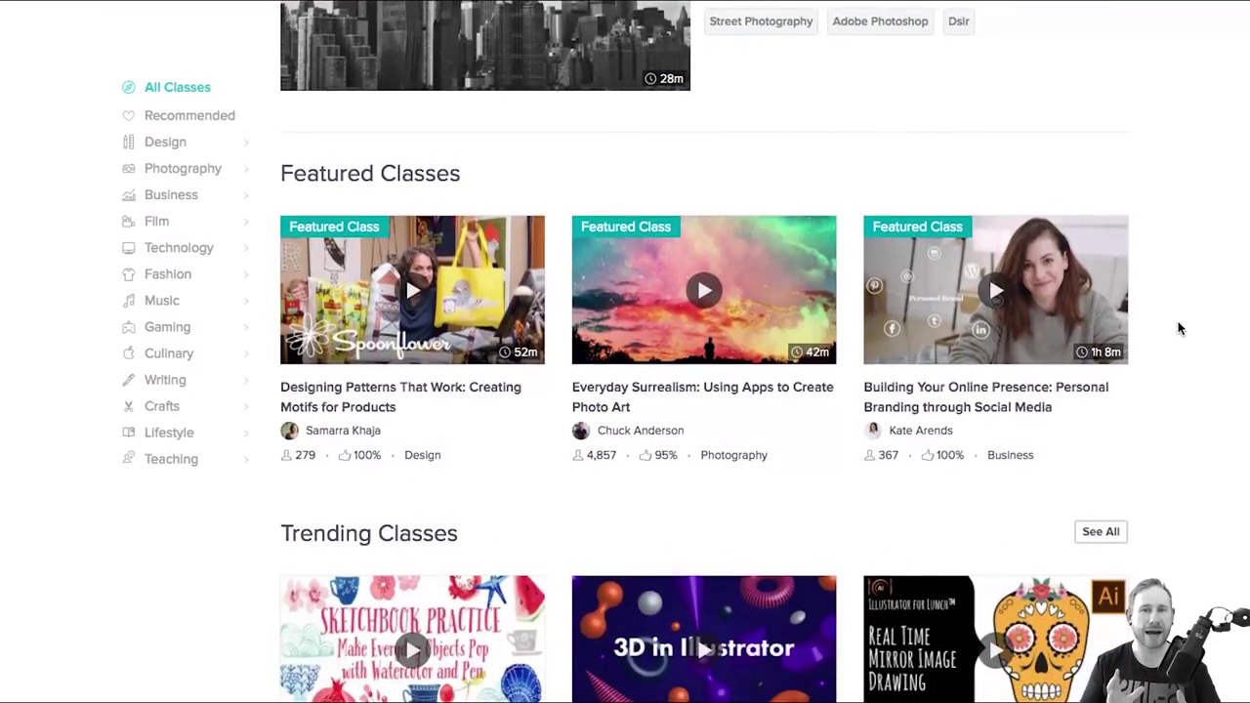
pyautogui.scroll(-3, 1179, 328)
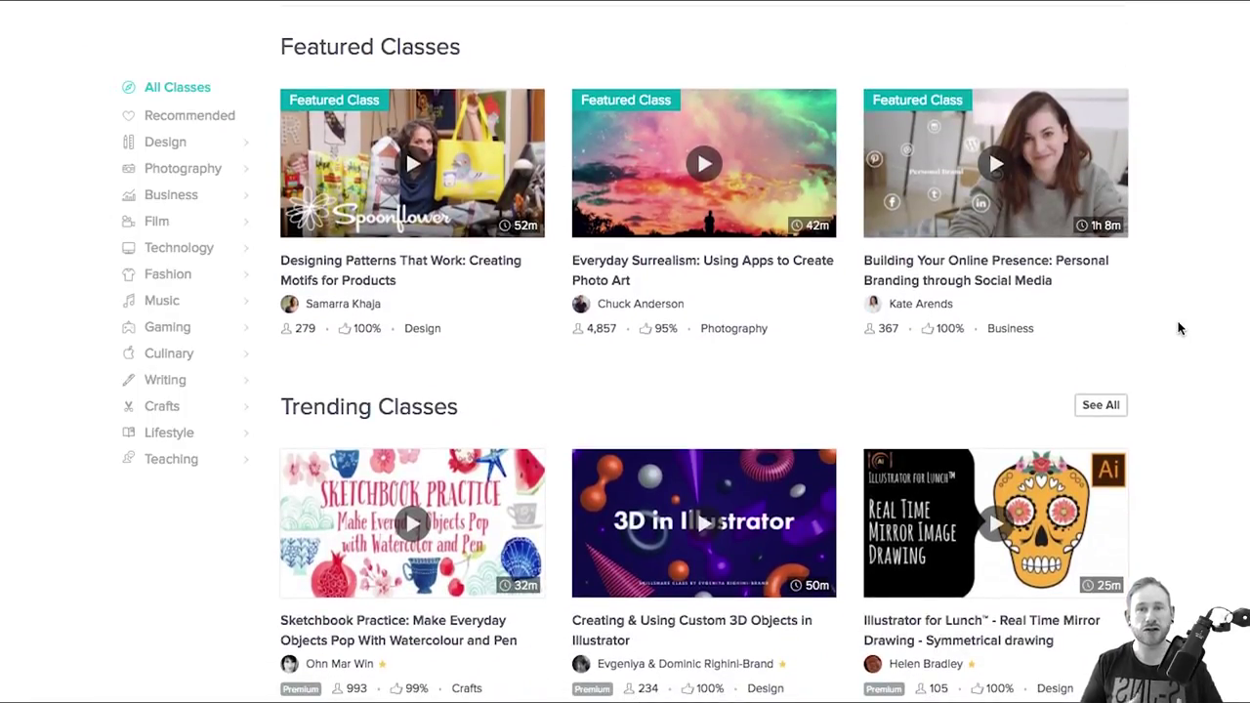
pyautogui.scroll(-9, 1178, 328)
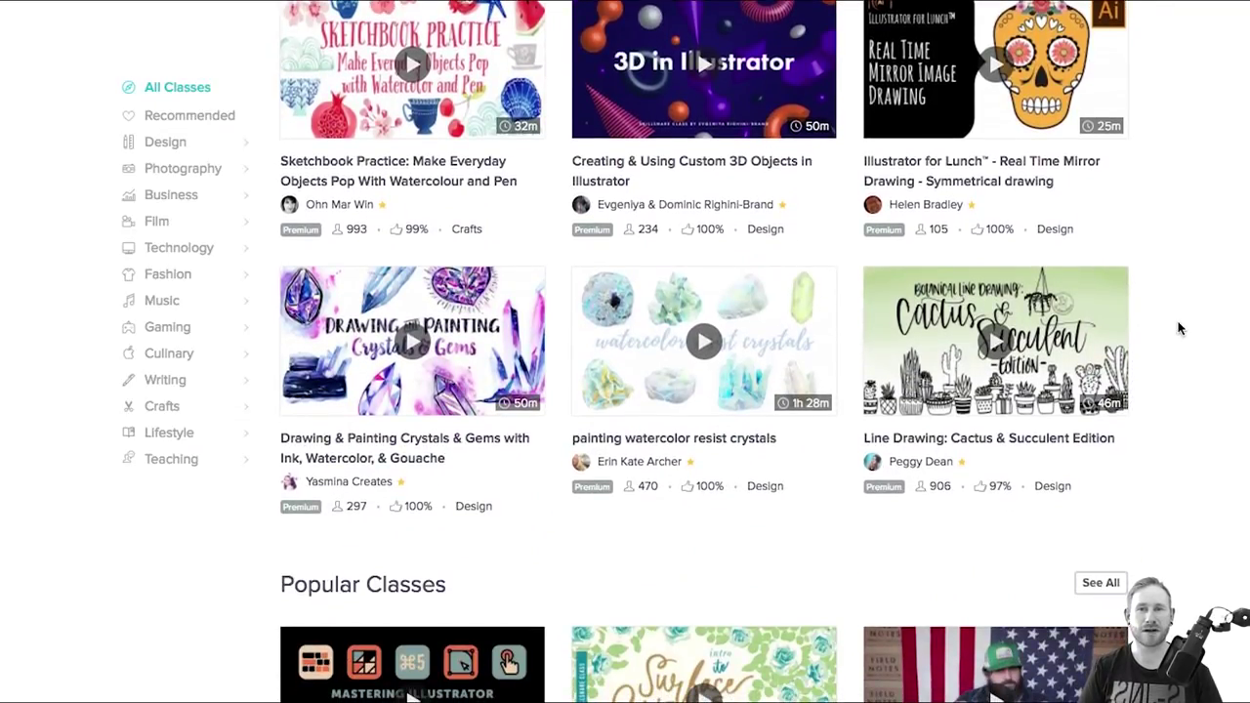
pyautogui.scroll(-5, 1179, 329)
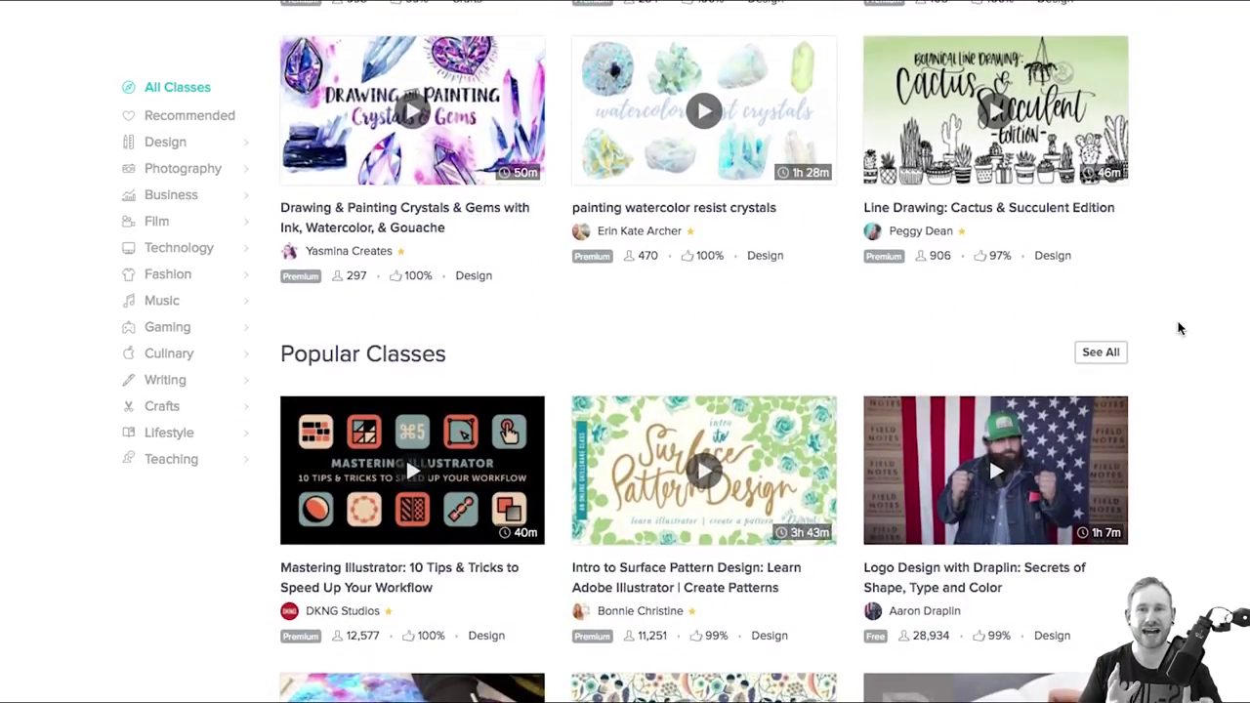
pyautogui.scroll(-5, 1179, 328)
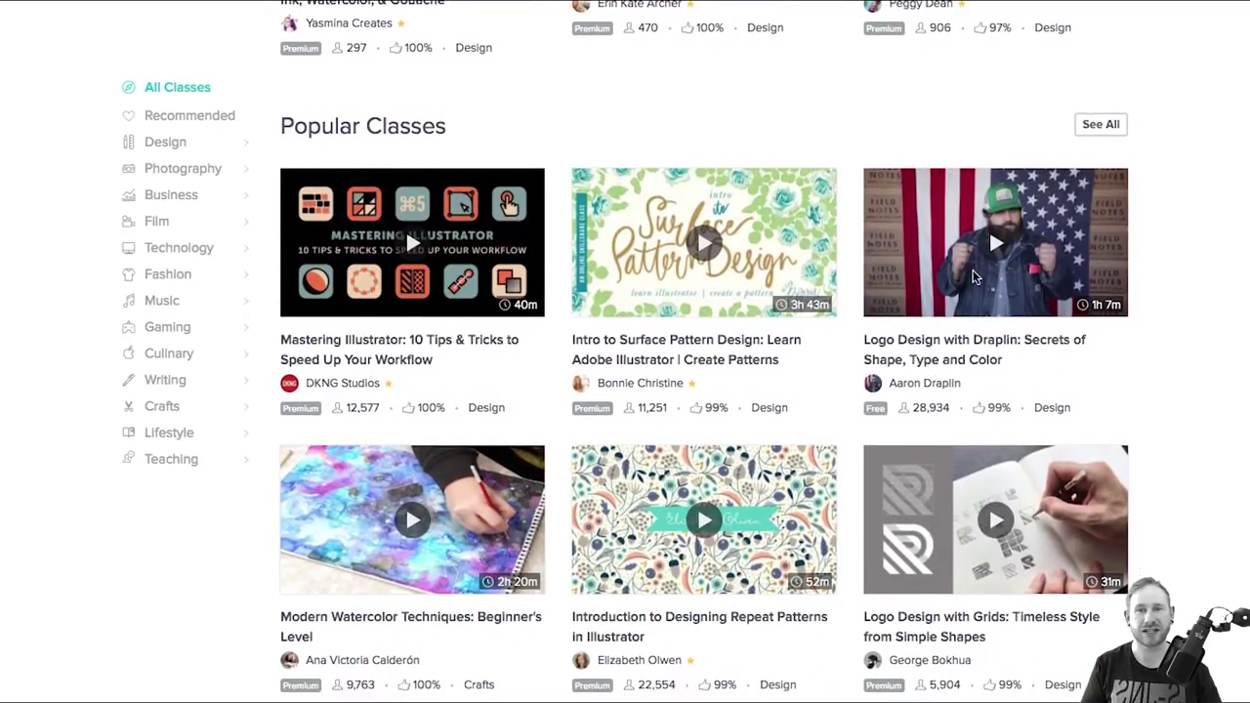
pyautogui.click(993, 244)
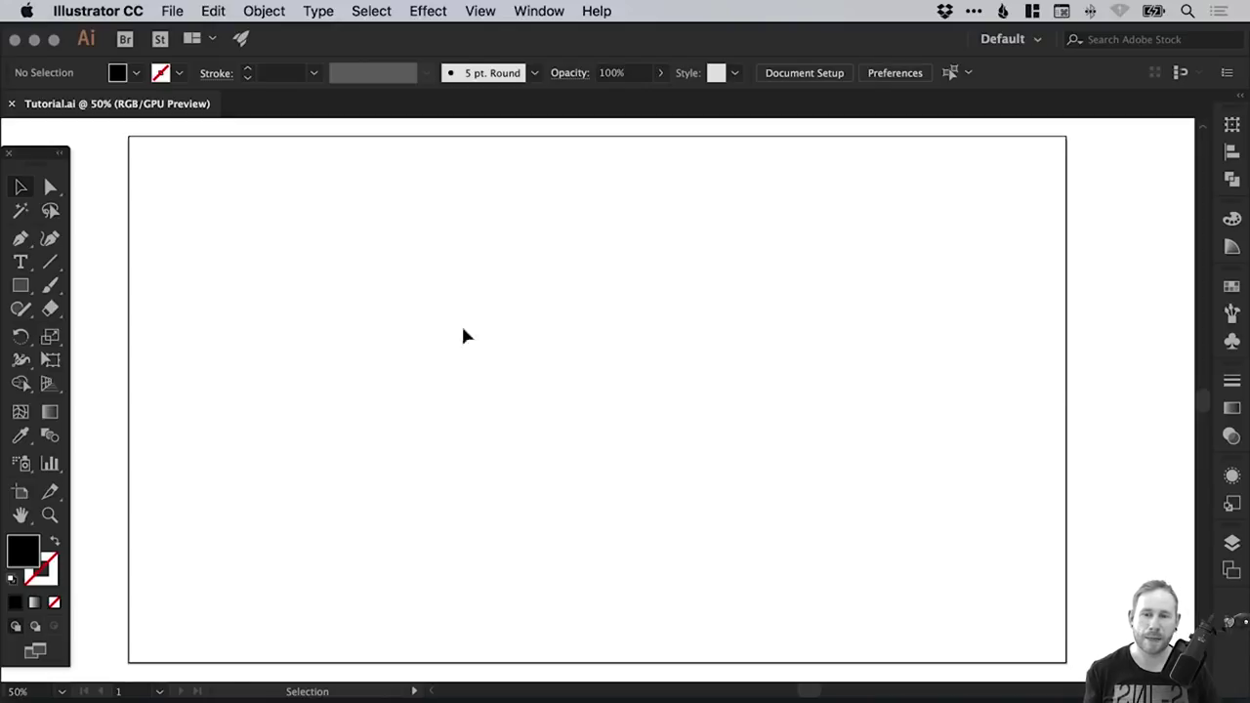
# Type a letter X on the artboard, then enlarge it and centre it on the artboard
pyautogui.click(21, 263)
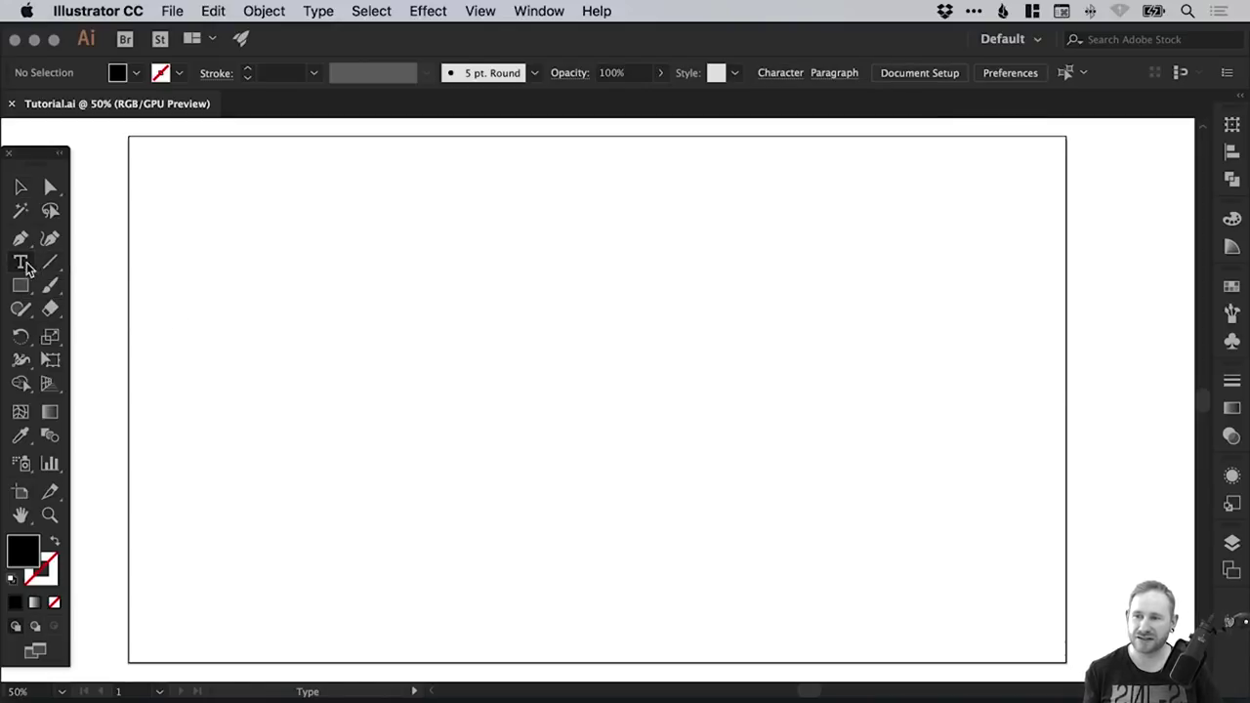
pyautogui.click(560, 396)
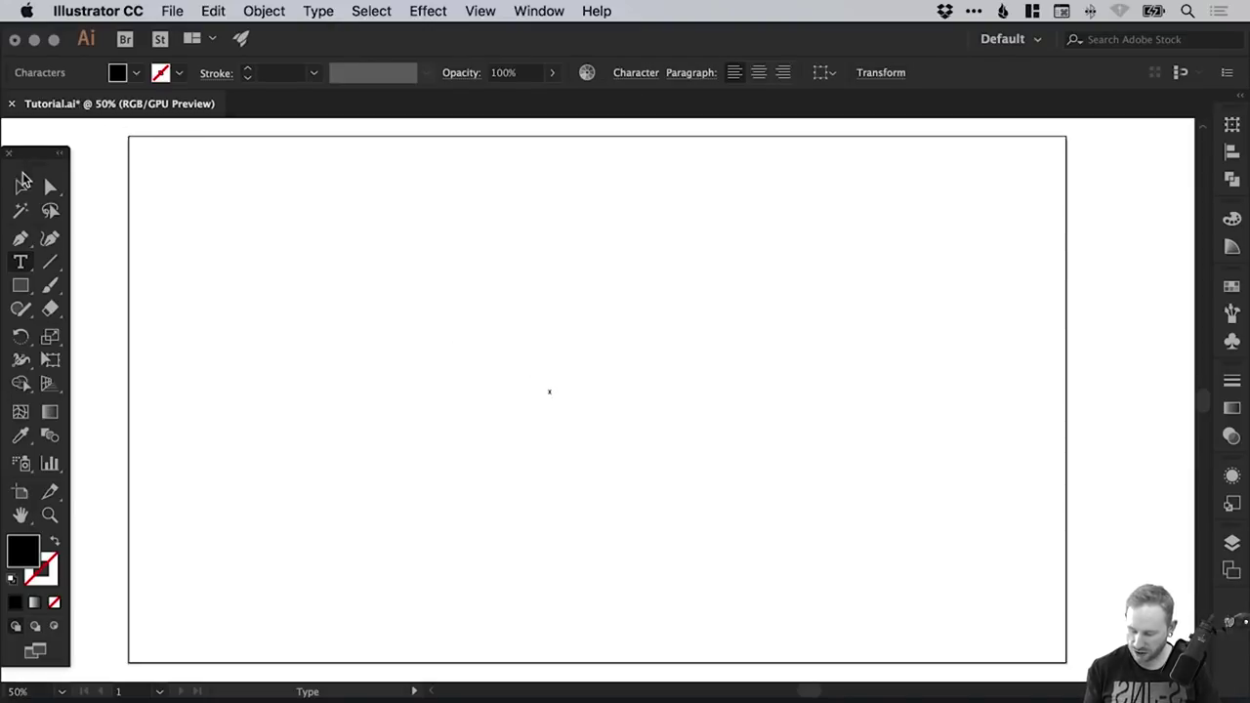
pyautogui.click(21, 186)
pyautogui.moveTo(561, 377); pyautogui.dragTo(589, 397)
pyautogui.moveTo(591, 350); pyautogui.dragTo(598, 388)
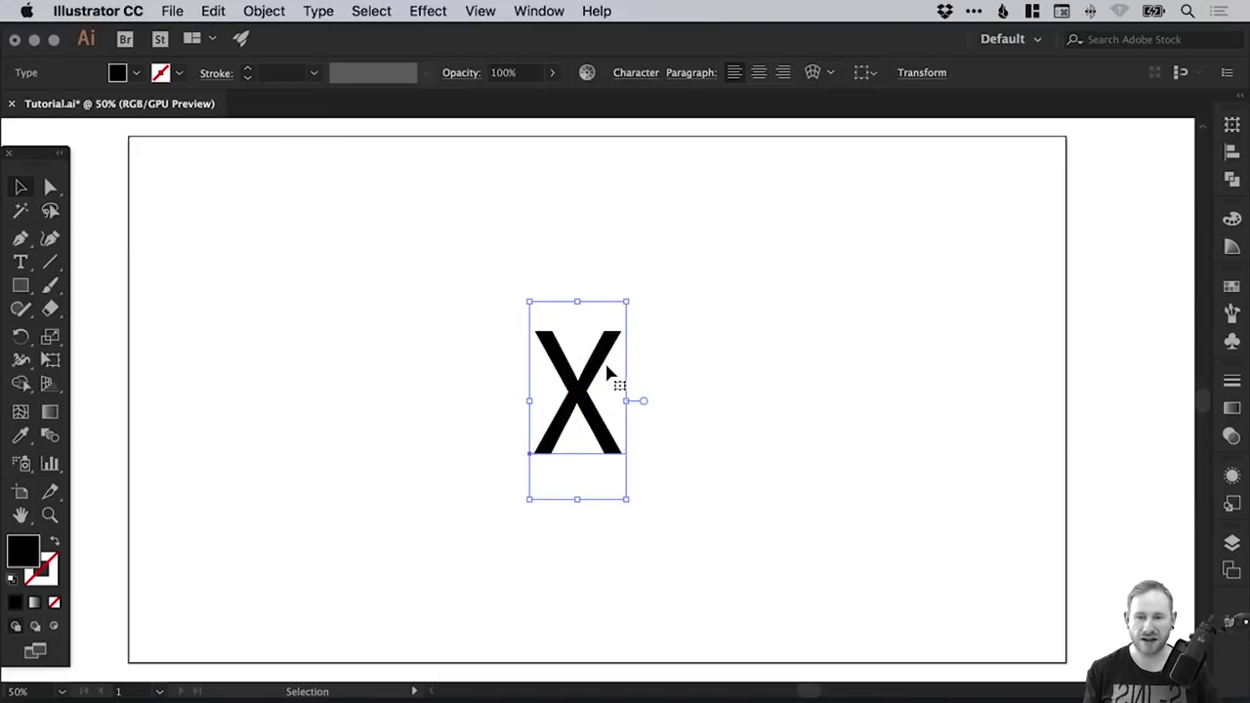
# Change the X's font to Proxima Nova Bold and reselect the text object
pyautogui.press('t')
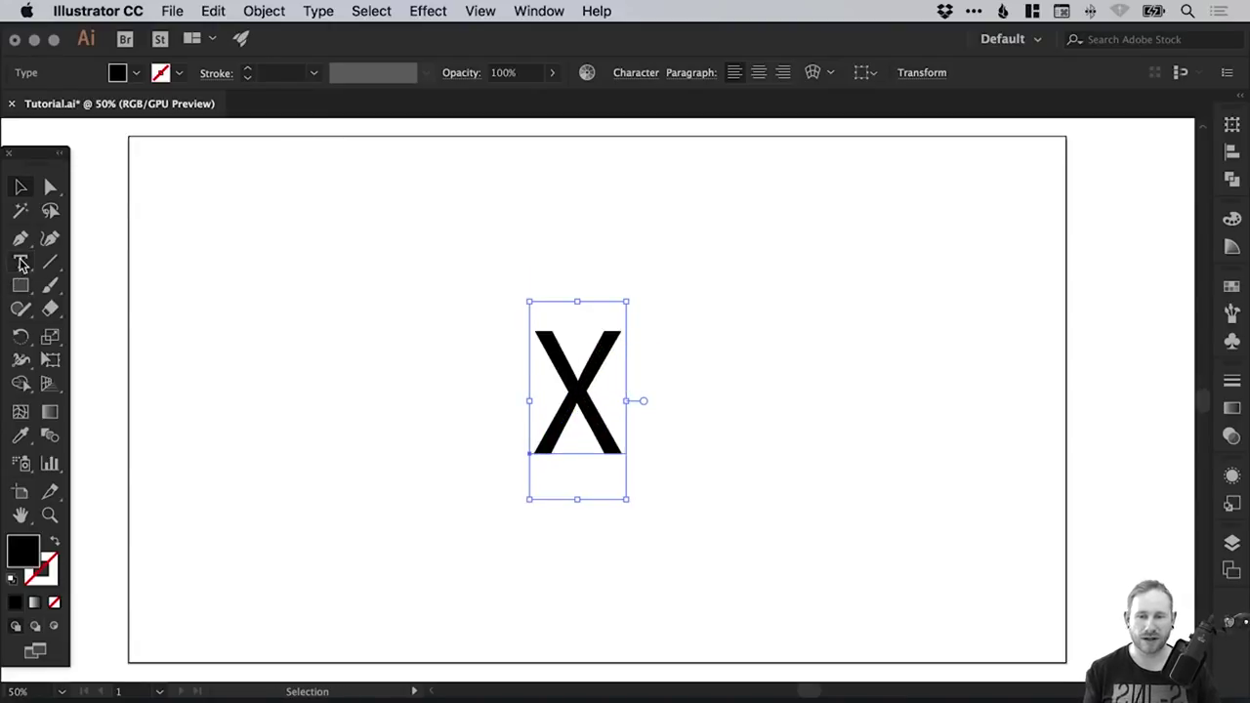
pyautogui.doubleClick(591, 383)
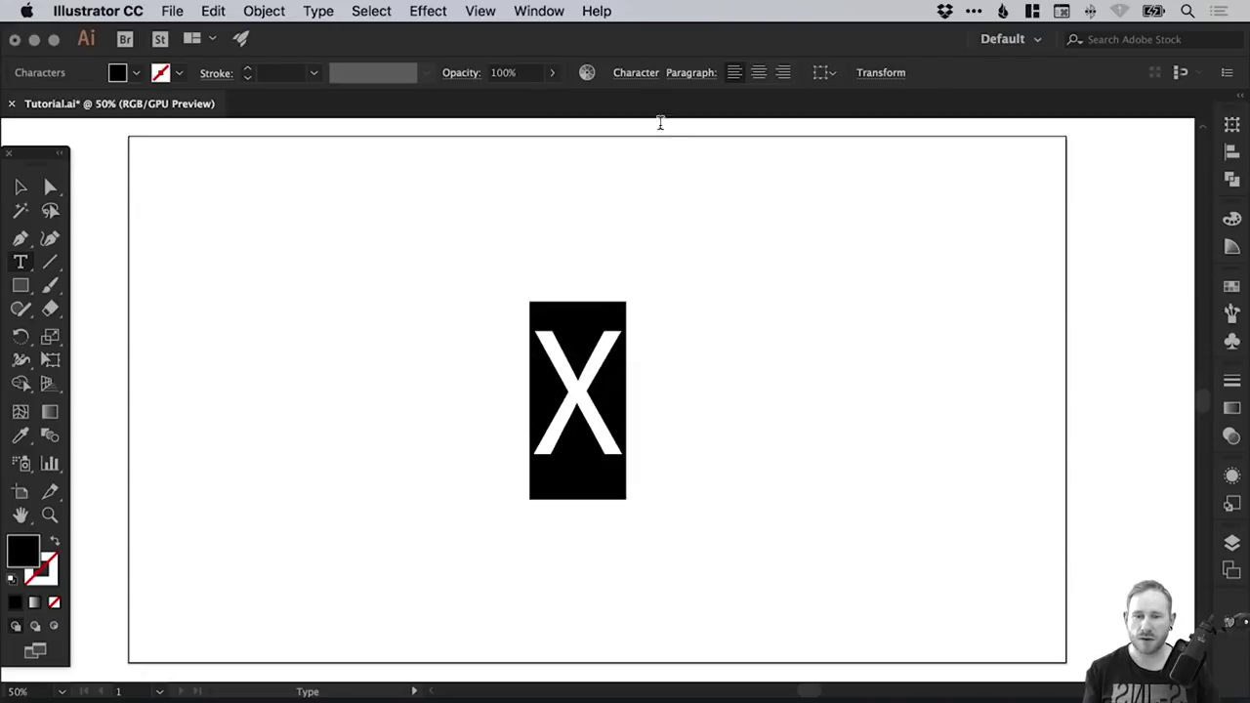
pyautogui.click(625, 73)
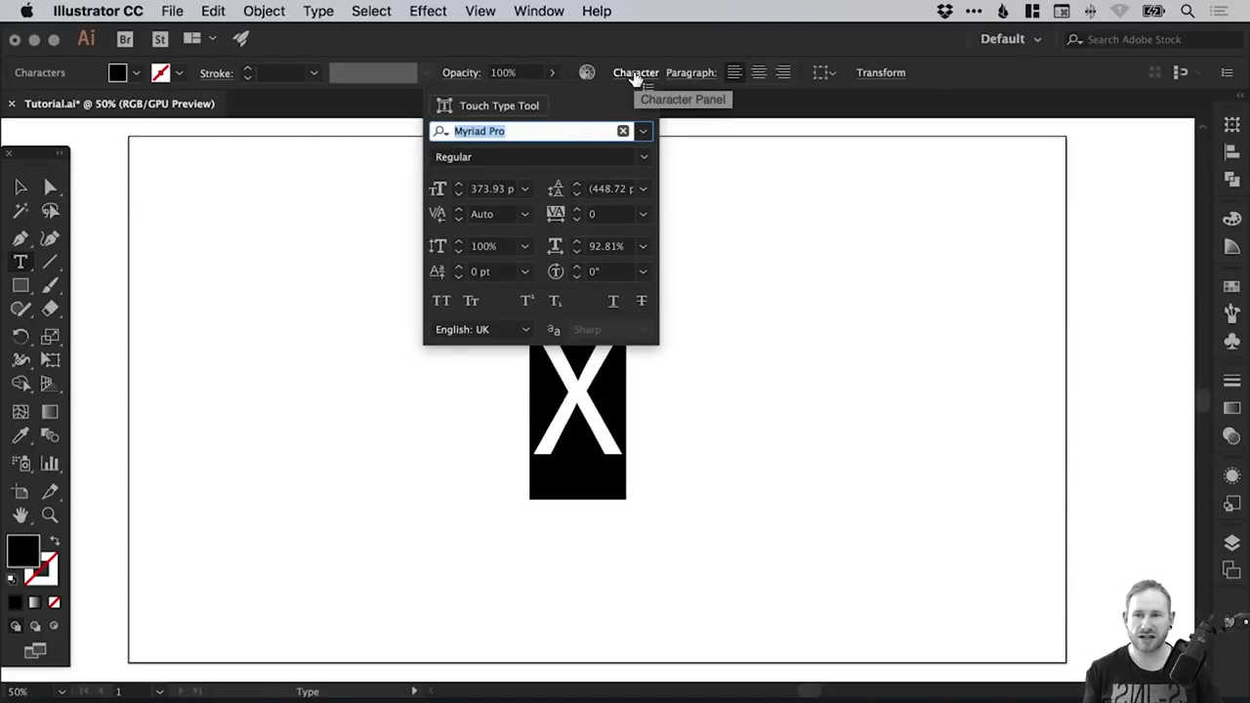
pyautogui.write('prox')
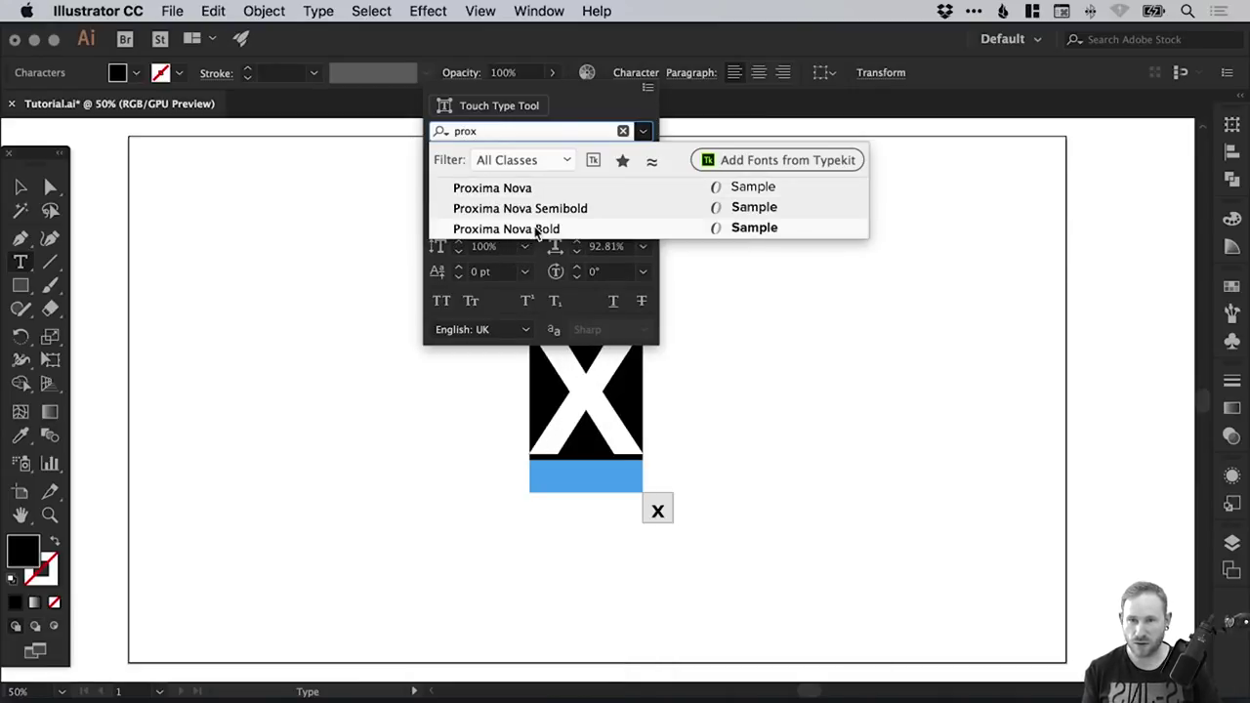
pyautogui.click(547, 230)
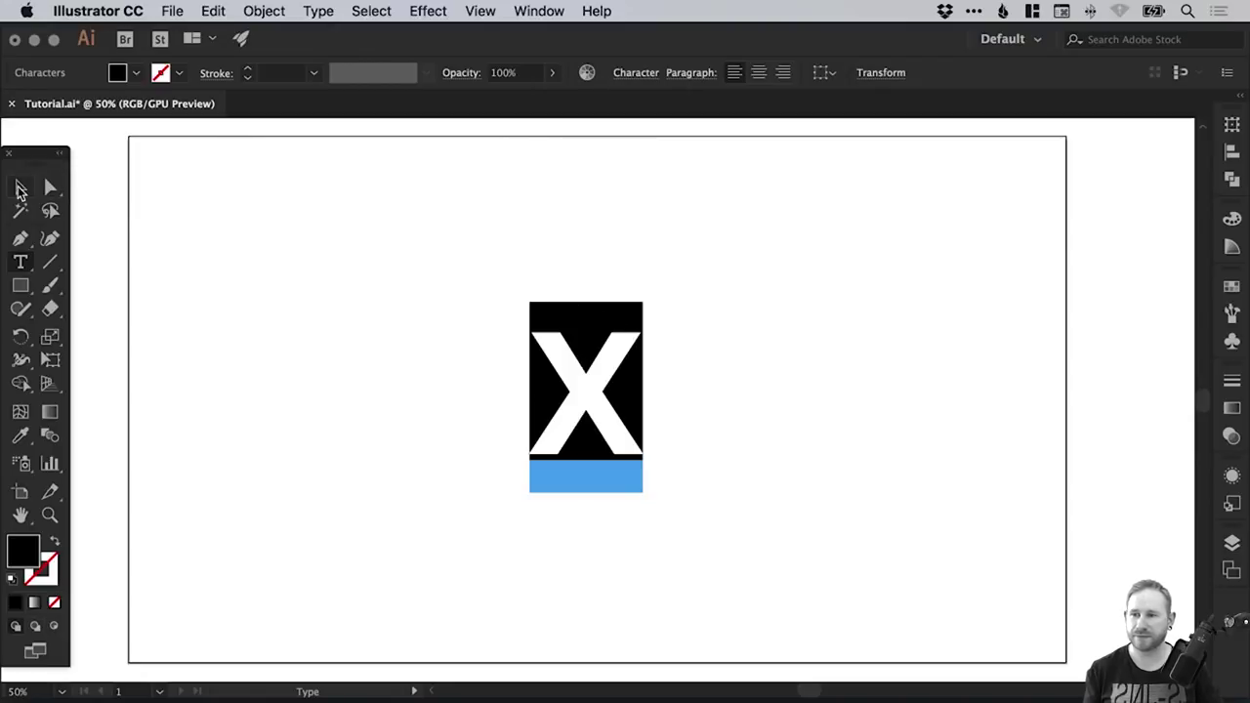
pyautogui.press('Escape')
pyautogui.click(651, 362)
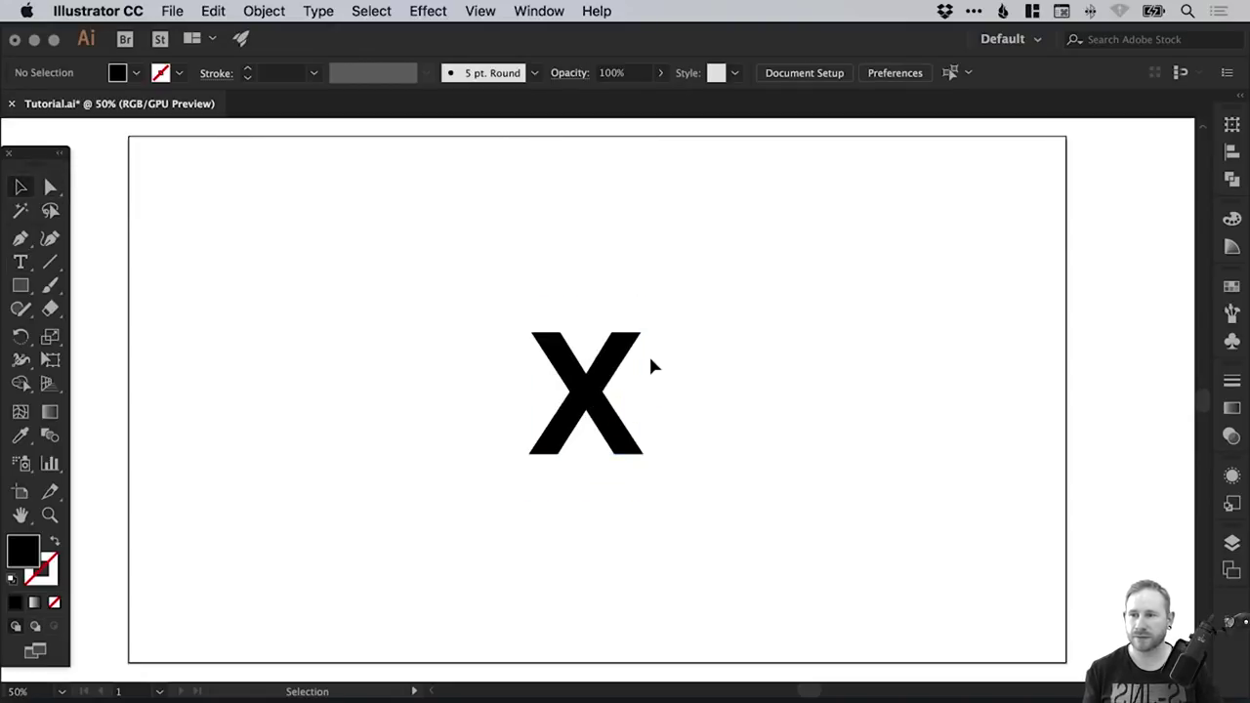
# Fill the X with the CMYK Cyan swatch and mark that swatch as Global
pyautogui.click(589, 404)
pyautogui.click(1231, 286)
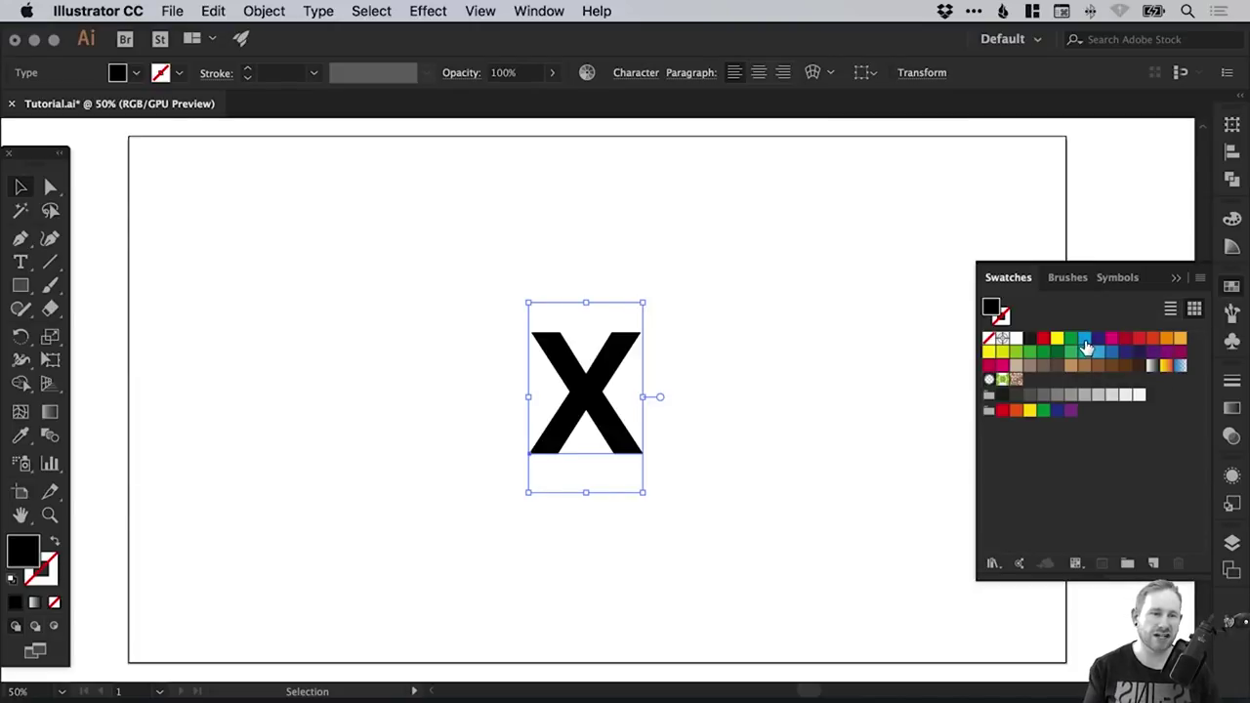
pyautogui.doubleClick(1085, 342)
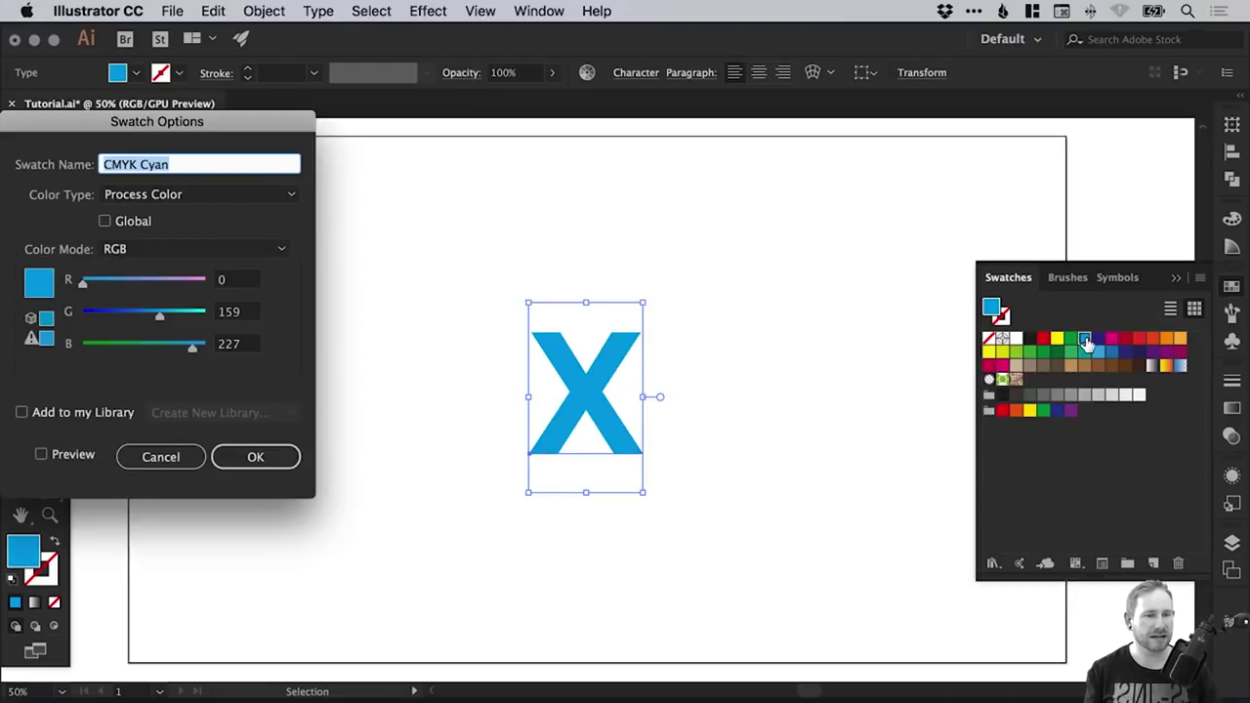
pyautogui.moveTo(185, 128); pyautogui.dragTo(269, 130)
pyautogui.click(195, 222)
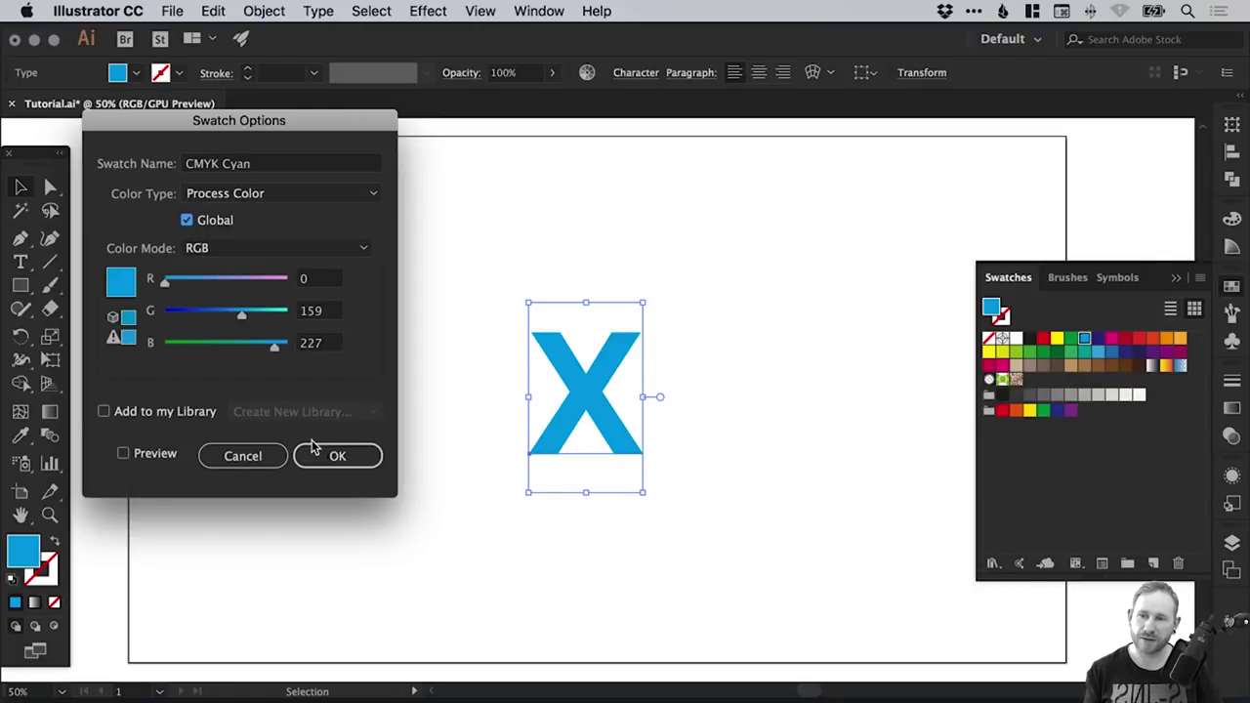
pyautogui.click(335, 455)
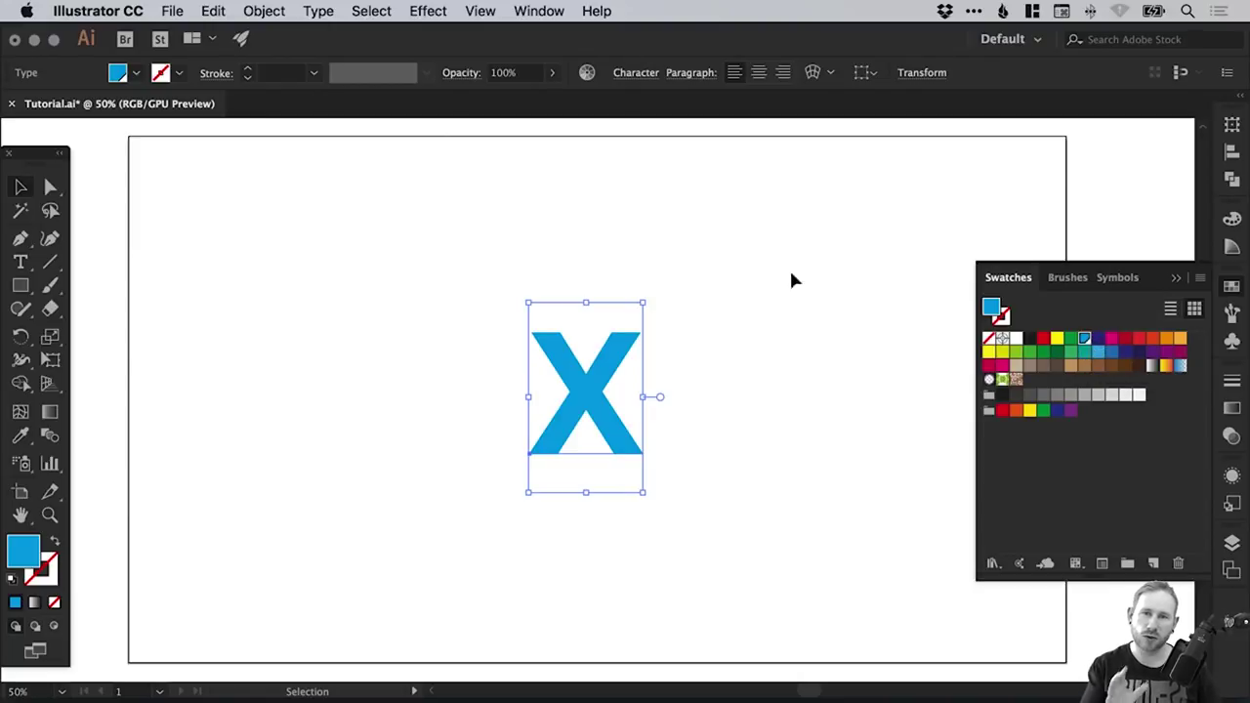
pyautogui.click(1234, 290)
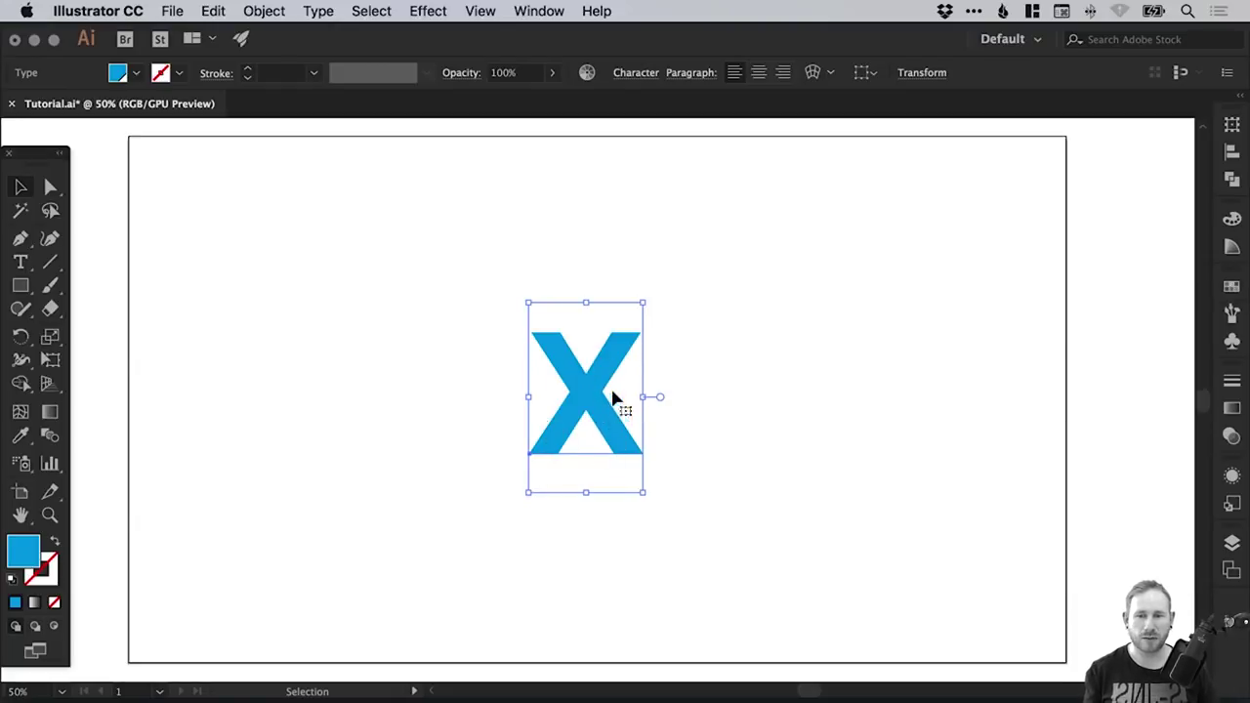
pyautogui.click(427, 11)
pyautogui.moveTo(534, 139)
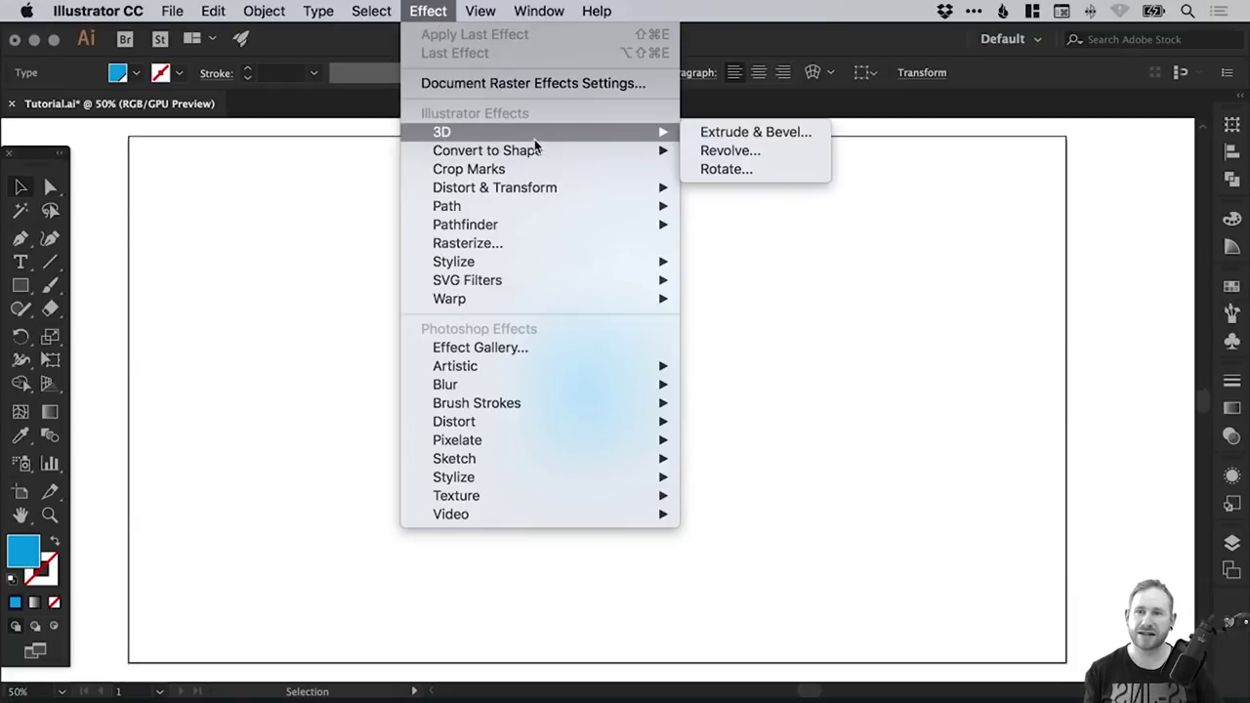
# Apply Effect > 3D > Extrude & Bevel to the X with Preview turned on
pyautogui.click(755, 136)
pyautogui.moveTo(322, 123); pyautogui.dragTo(958, 115)
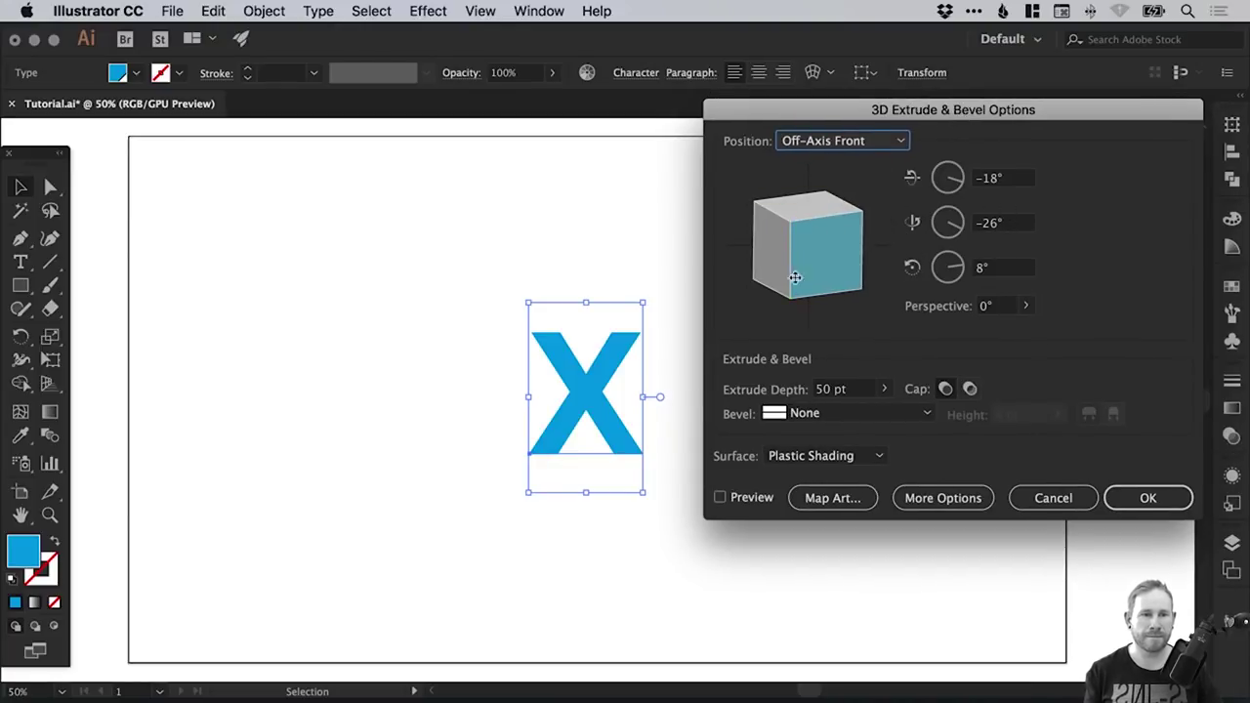
pyautogui.click(720, 499)
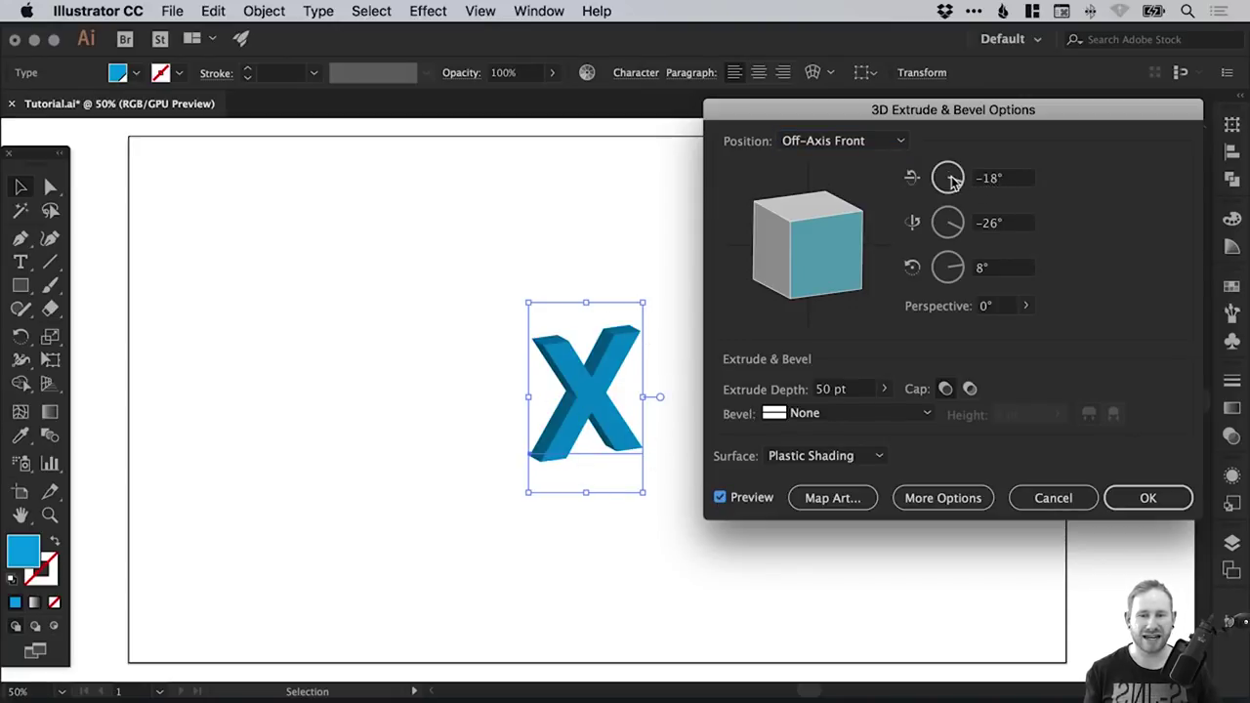
# Reset all three rotation angles to 0°, leaving the 50 pt extrude depth
pyautogui.click(1016, 184)
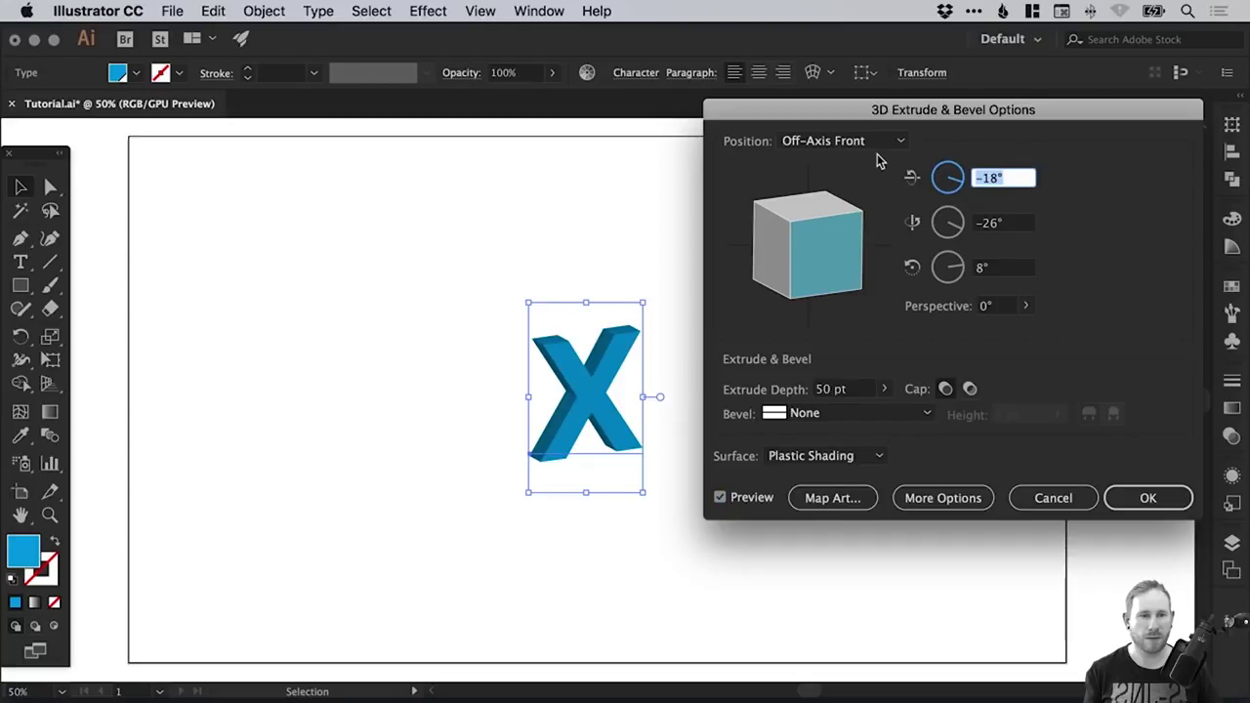
pyautogui.press('Tab')
pyautogui.write('0')
pyautogui.press('Tab')
pyautogui.write('0')
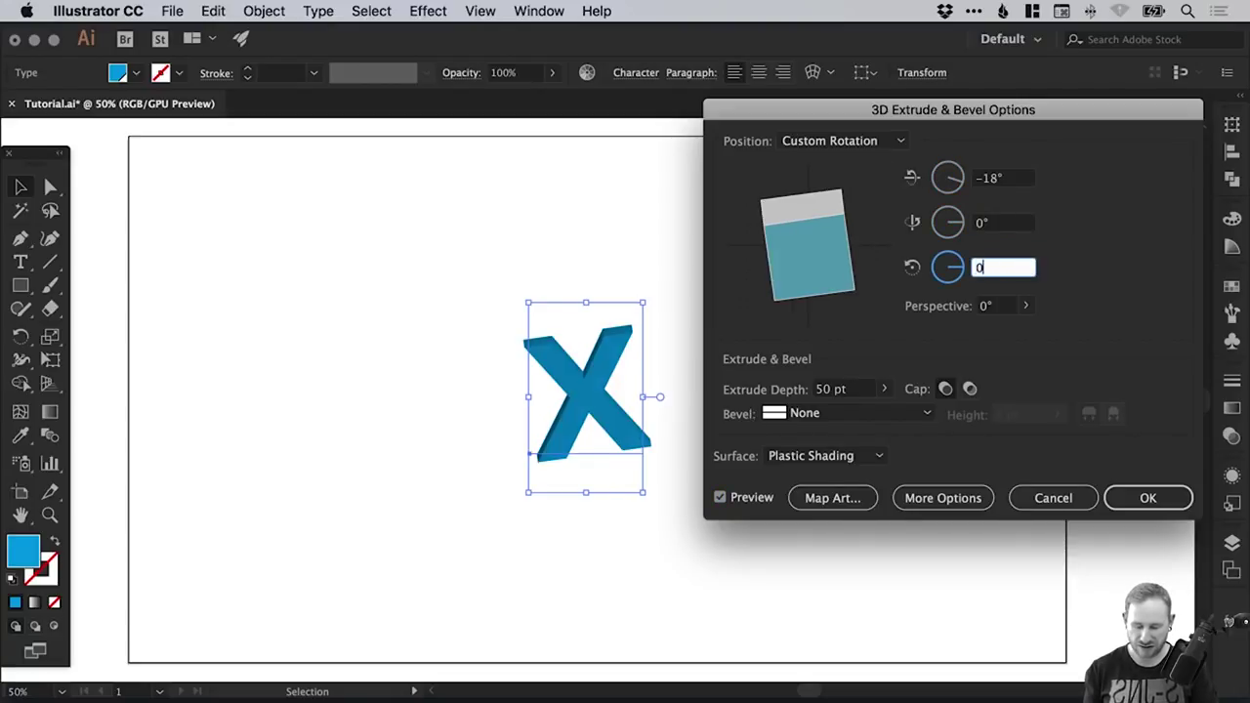
pyautogui.press('Tab')
pyautogui.click(1022, 184)
pyautogui.write('0')
pyautogui.press('Tab')
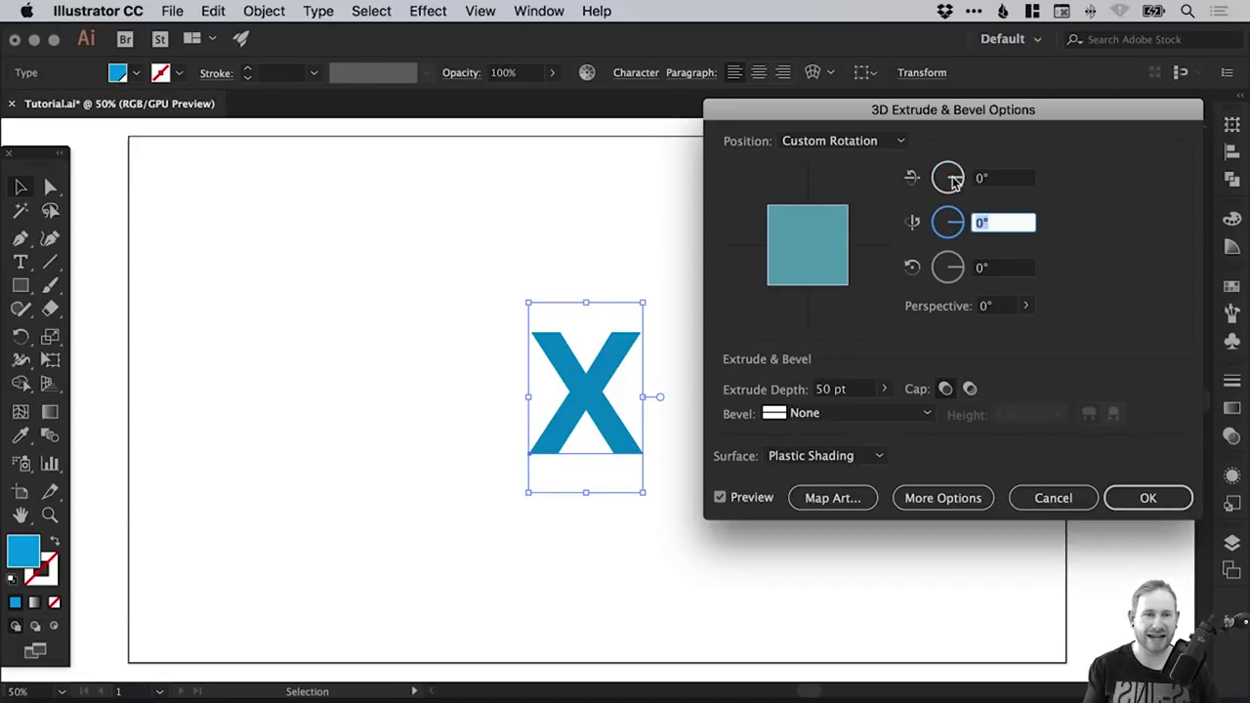
# Try trial rotations on the X: a 40° tilt, about -20° side turn, and 45° spin
pyautogui.moveTo(954, 183); pyautogui.dragTo(988, 178)
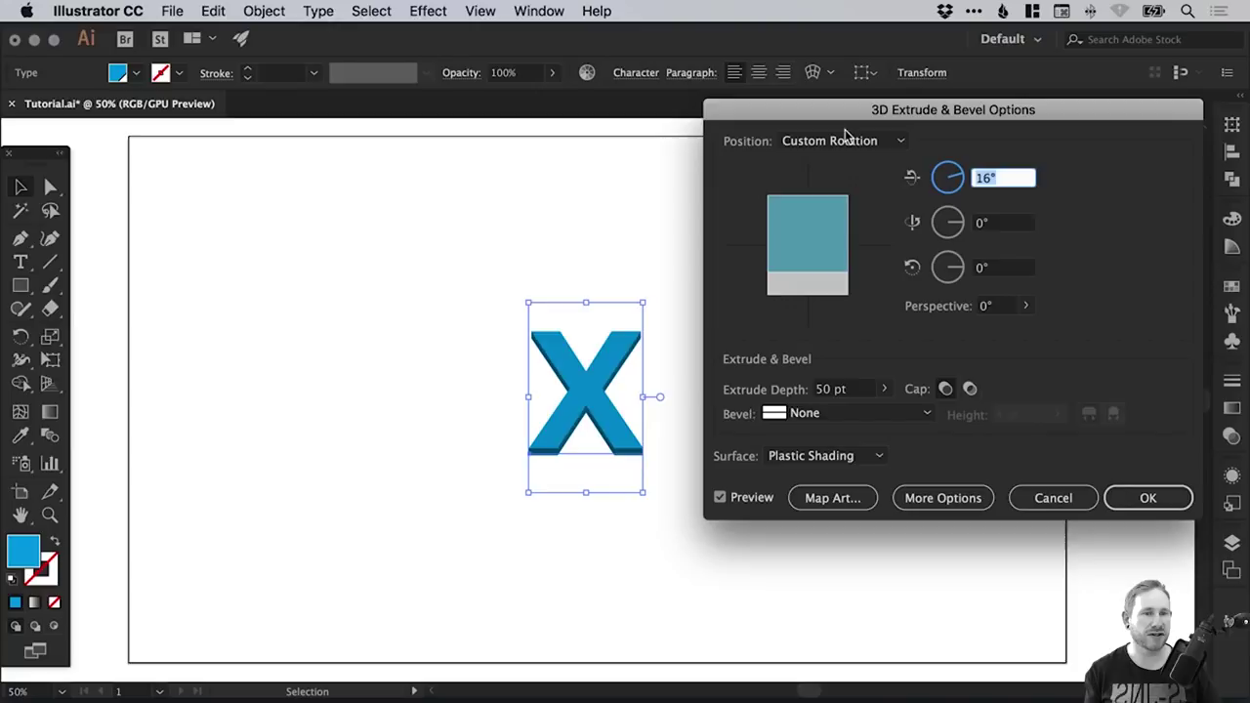
pyautogui.write('40')
pyautogui.press('Tab')
pyautogui.write('-15')
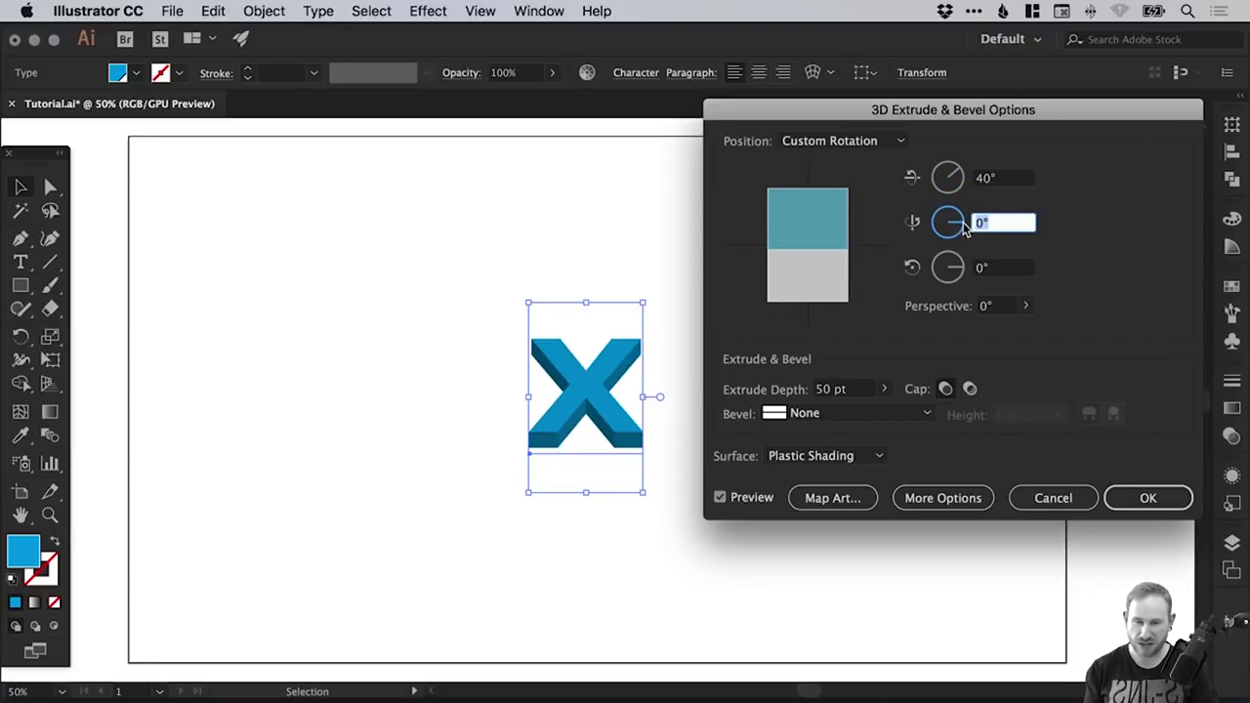
pyautogui.hotkey('shift', 'Down')
pyautogui.hotkey('shift', 'Down')
pyautogui.press('Down')
pyautogui.press('Down')
pyautogui.press('Down')
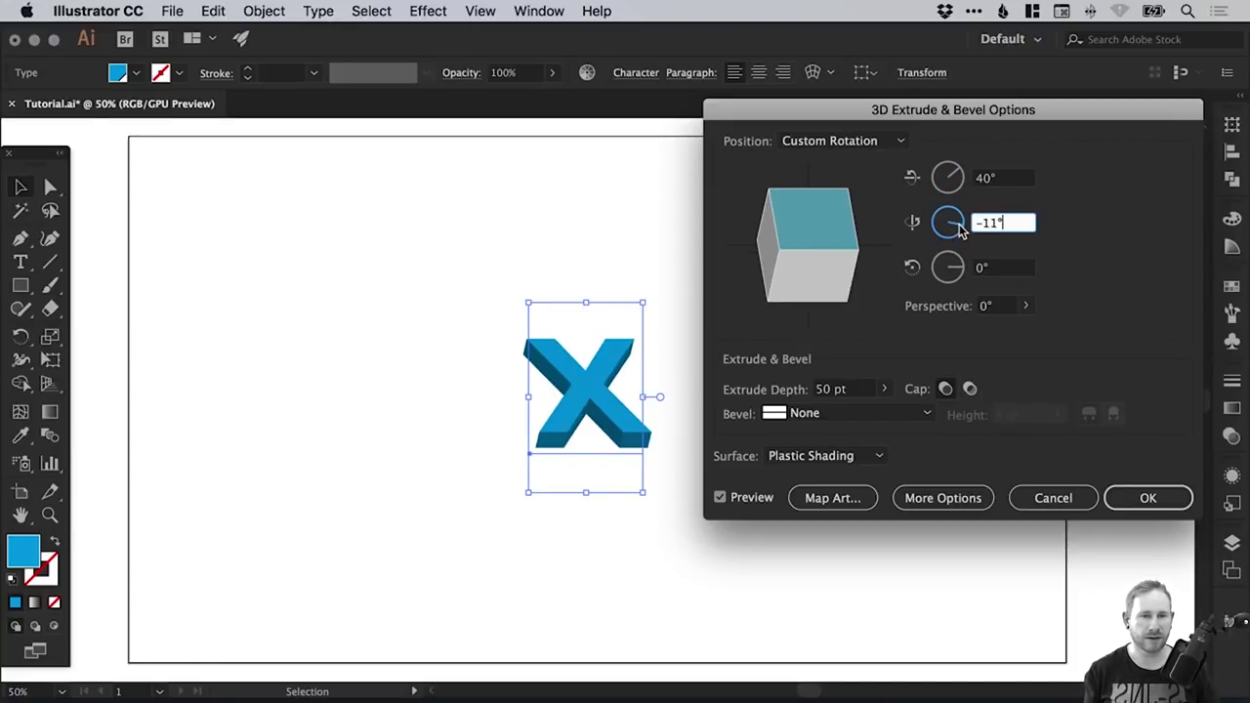
pyautogui.hotkey('shift', 'Up')
pyautogui.hotkey('shift', 'Up')
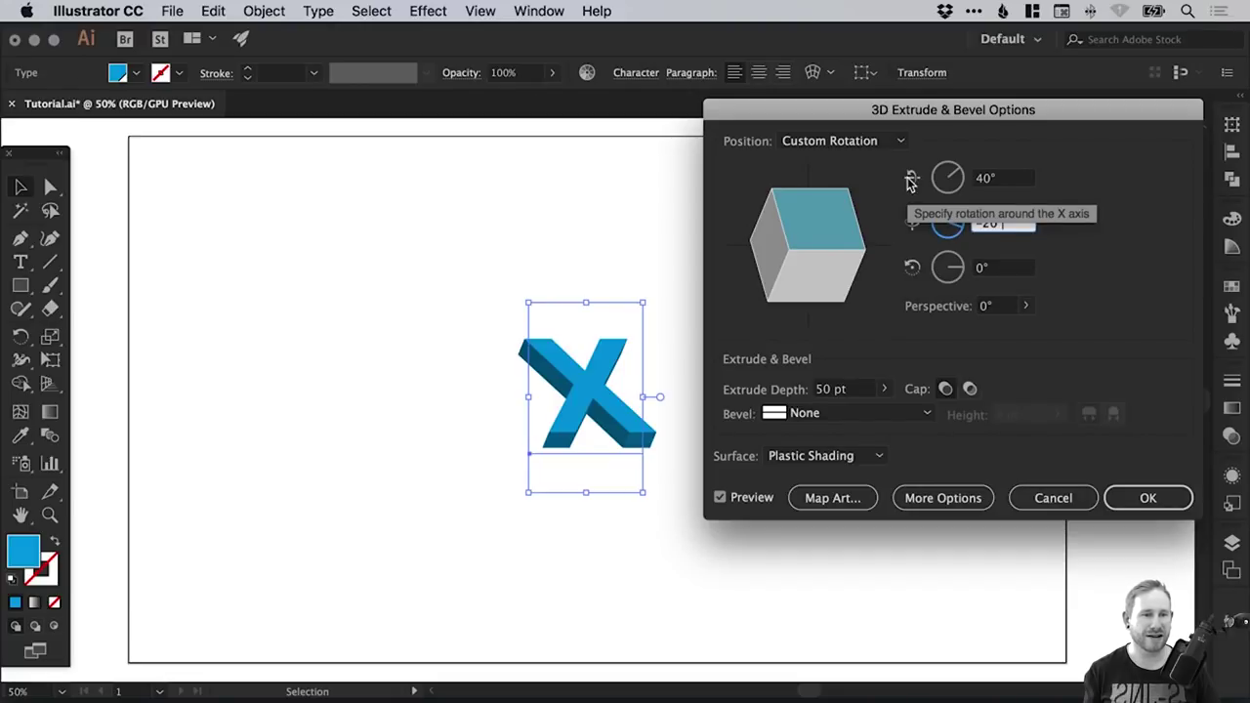
pyautogui.moveTo(963, 277)
pyautogui.mouseDown()
pyautogui.moveTo(955, 284)
pyautogui.moveTo(959, 270)
pyautogui.mouseUp()
pyautogui.moveTo(949, 181); pyautogui.dragTo(955, 181)
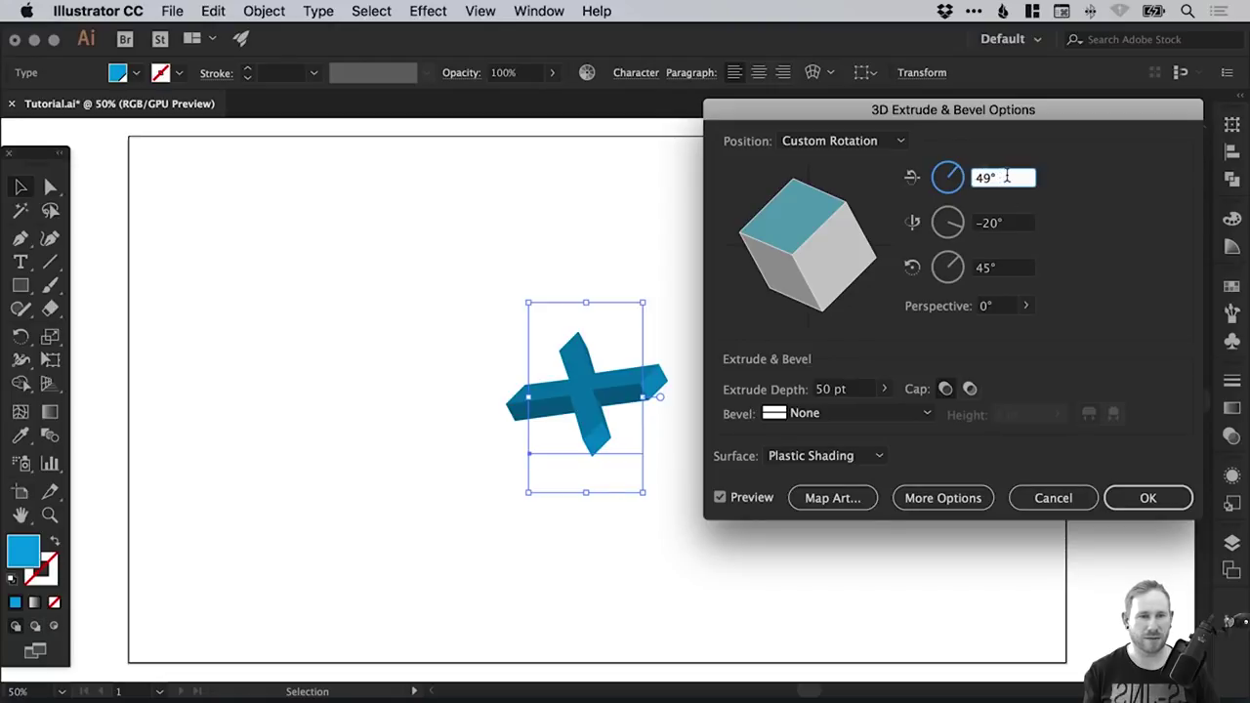
# Zero the X and Z rotations and set the Y rotation to -30°
pyautogui.write('0')
pyautogui.press('Tab')
pyautogui.write('0')
pyautogui.press('Tab')
pyautogui.write('0')
pyautogui.press('Tab')
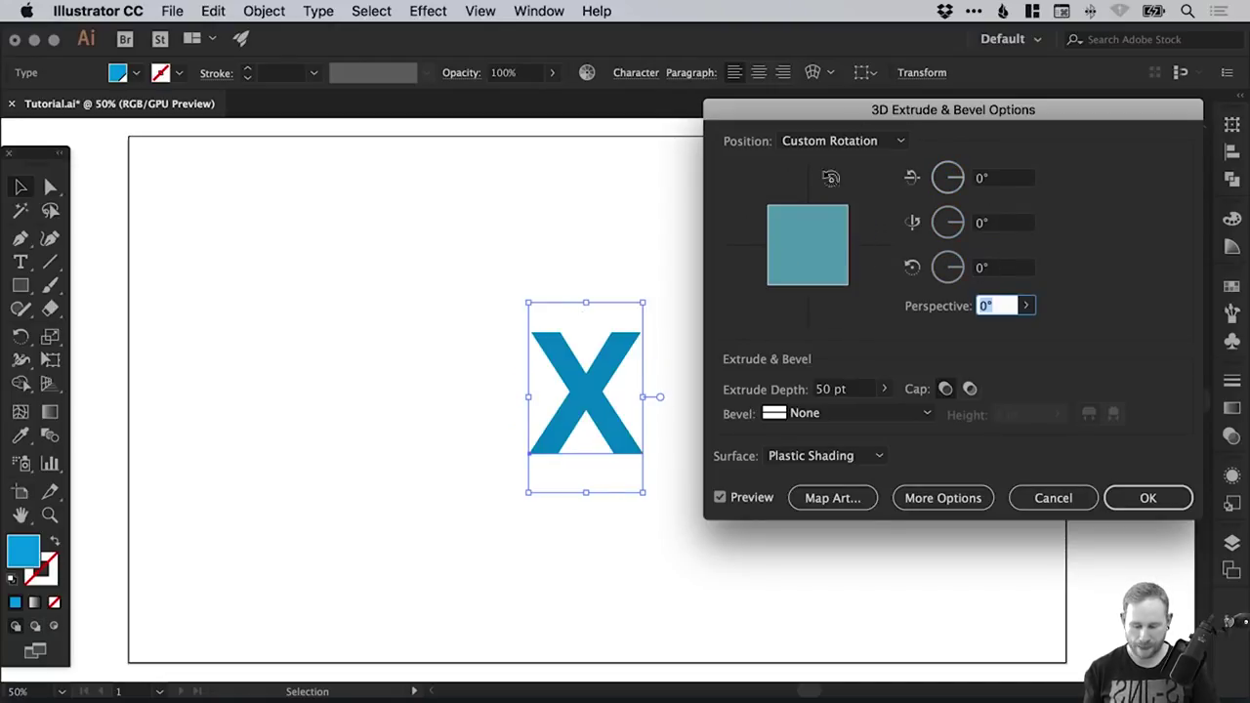
pyautogui.click(947, 222)
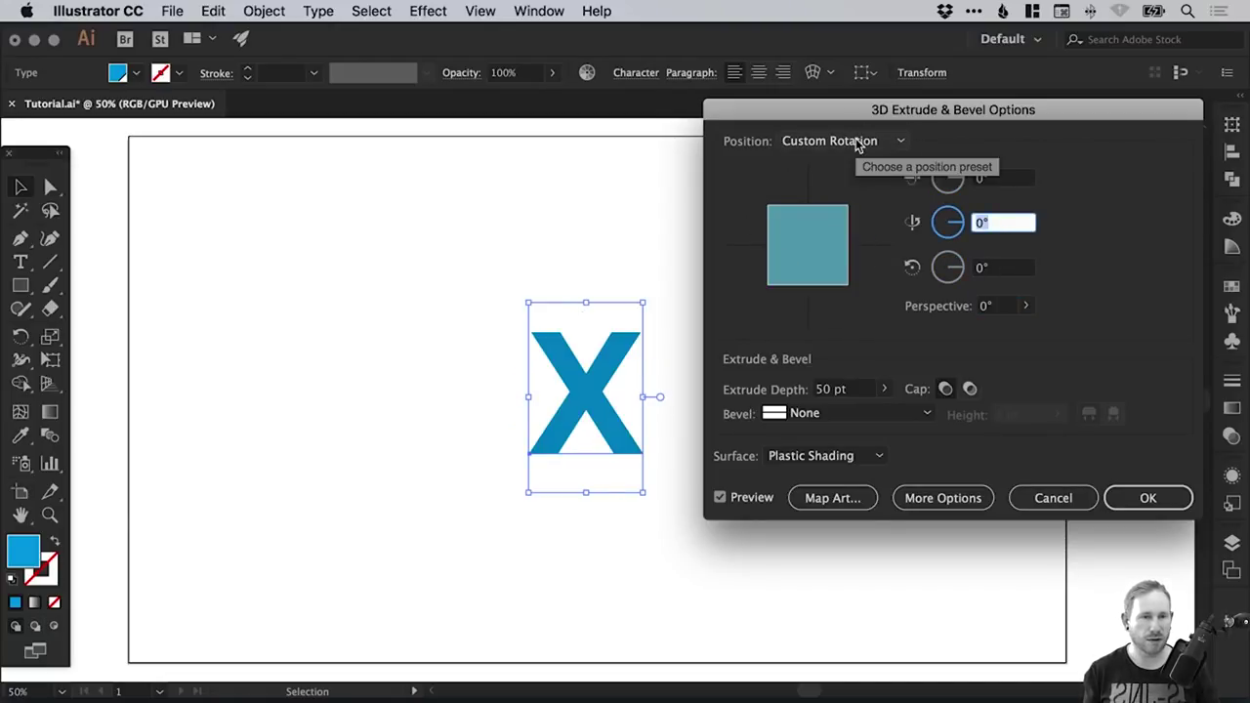
pyautogui.write('-30')
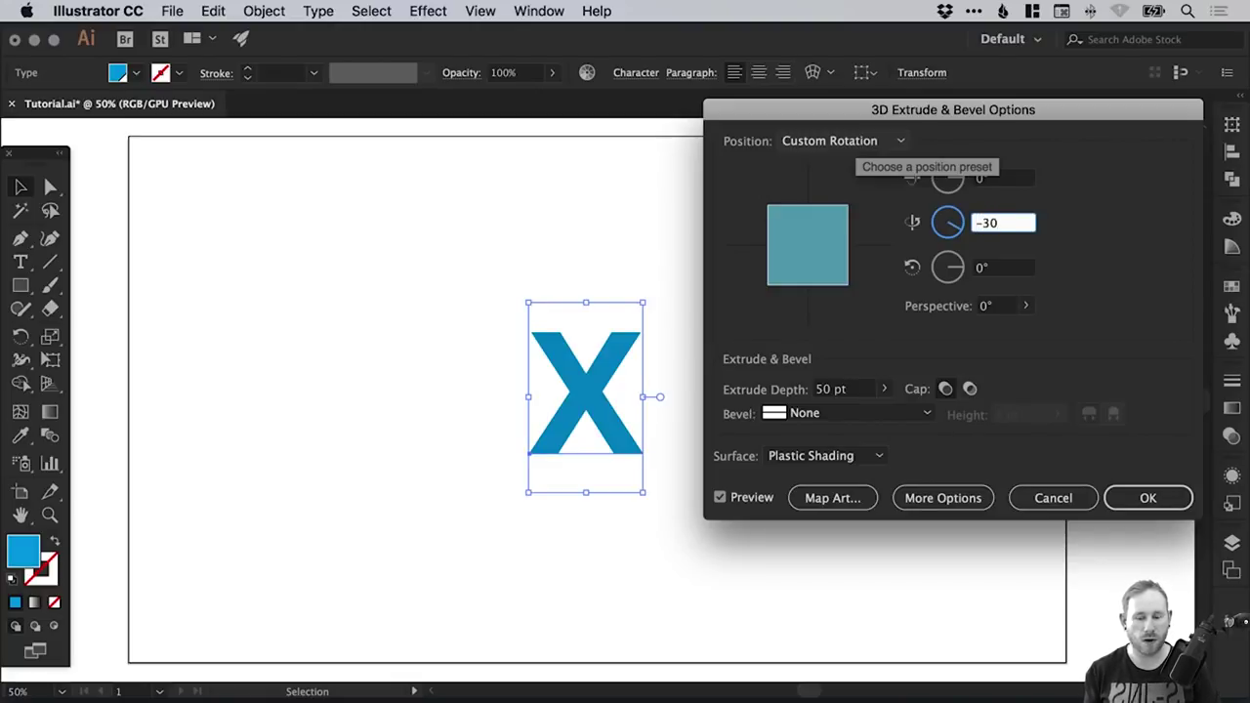
pyautogui.press('Tab')
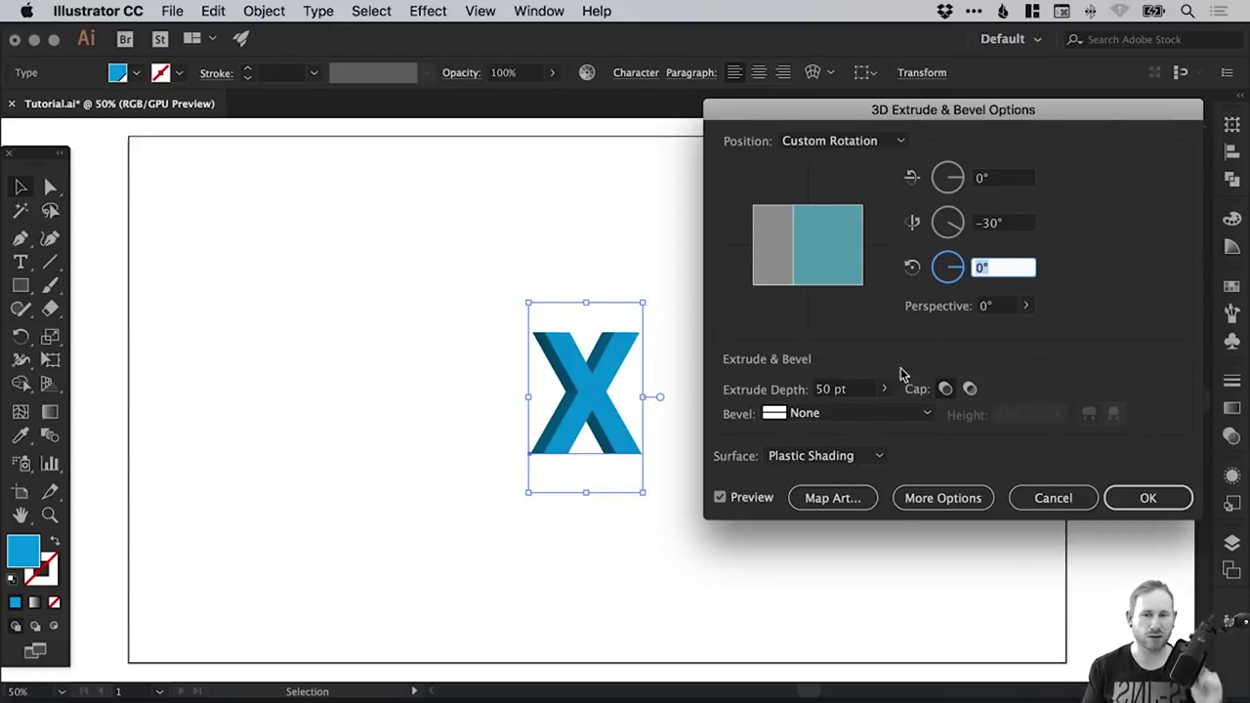
# Try extrude depths of 20 pt and 200 pt, settling on 50 pt
pyautogui.click(854, 390)
pyautogui.write('20')
pyautogui.press('Tab')
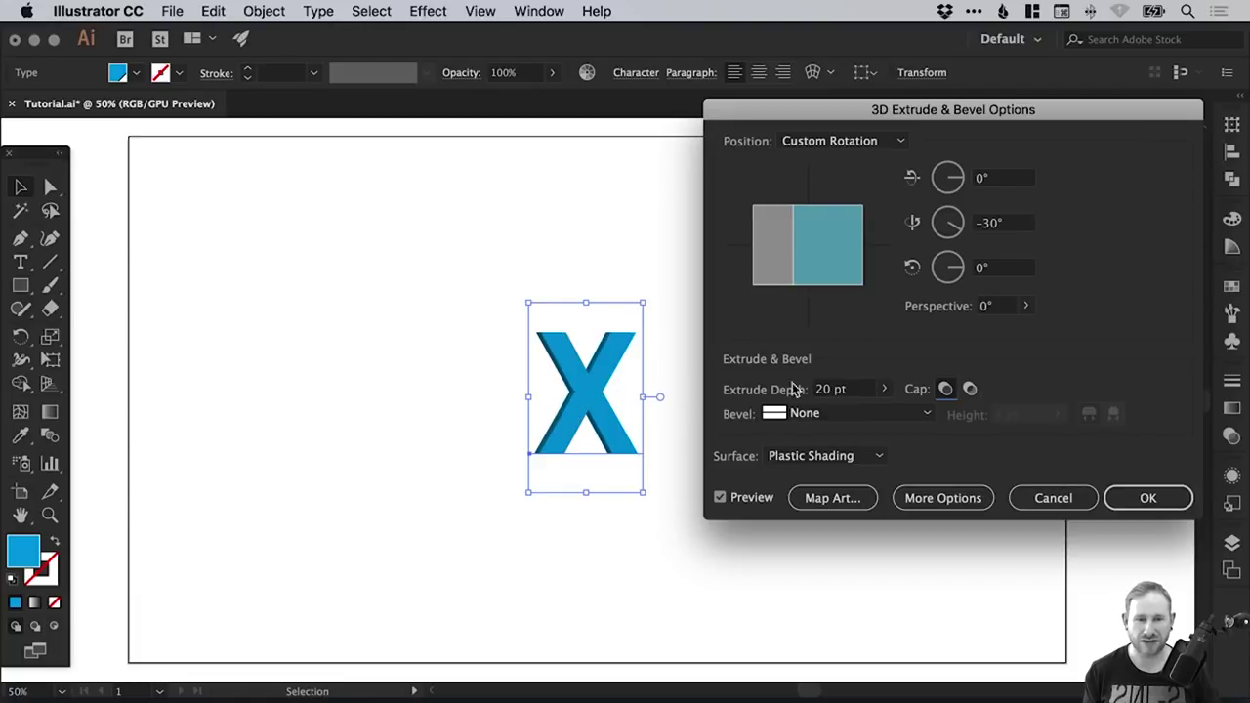
pyautogui.click(861, 390)
pyautogui.write('200')
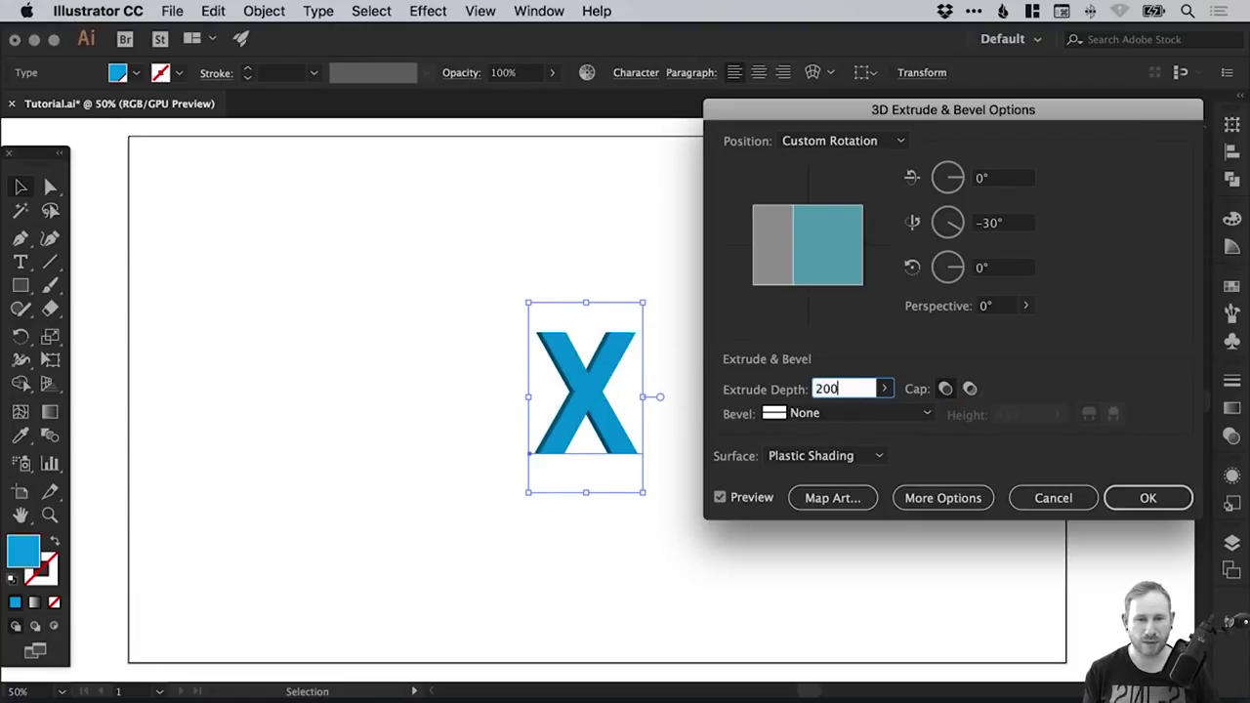
pyautogui.press('Tab')
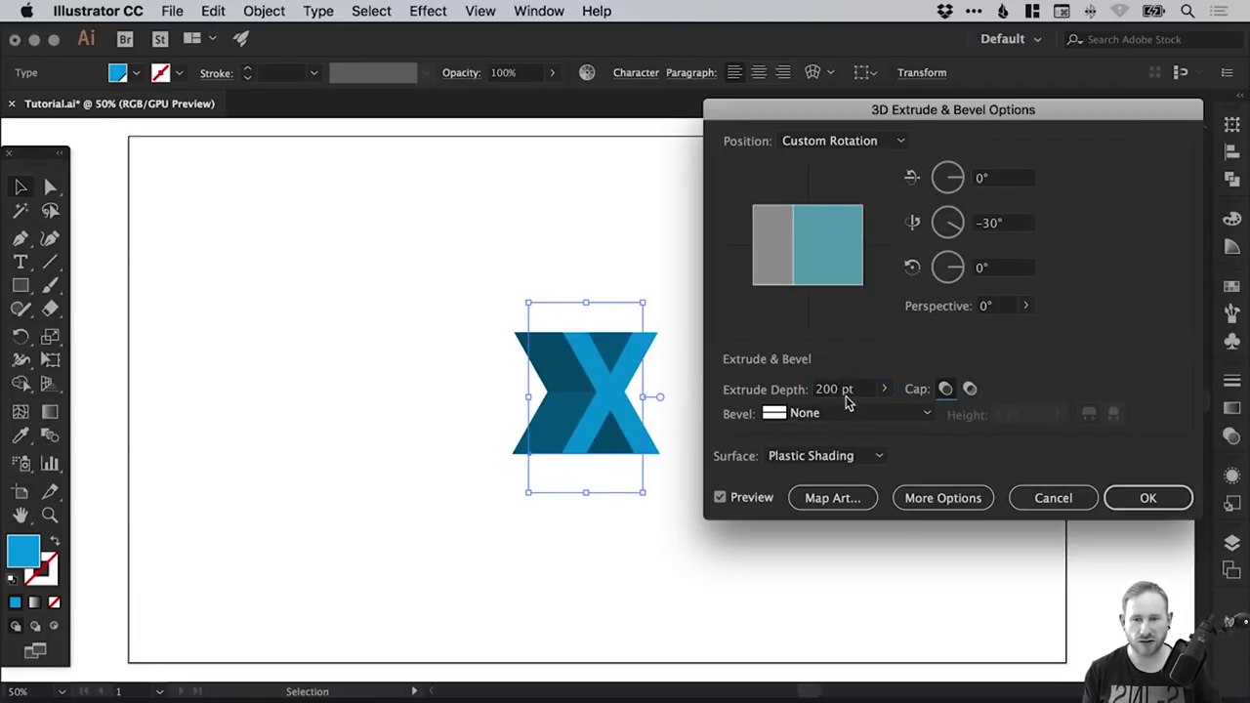
pyautogui.click(864, 393)
pyautogui.write('50')
pyautogui.press('Tab')
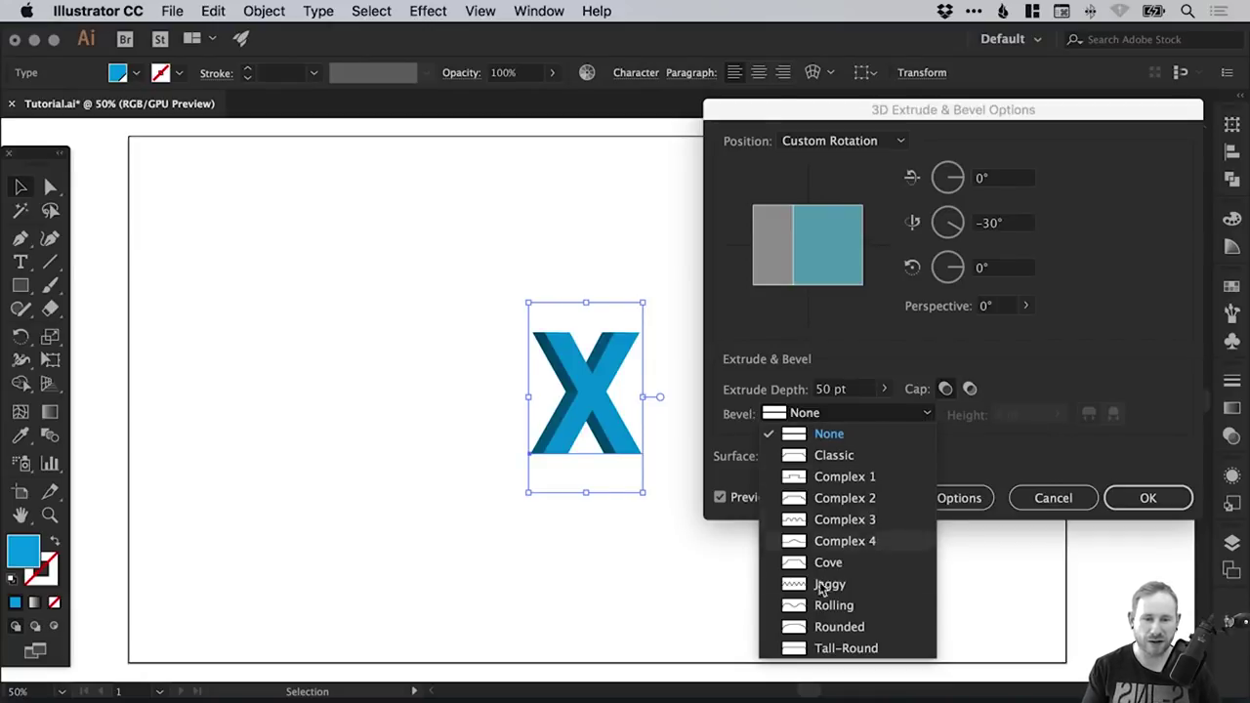
# Give the X a Tall-Round bevel of 4 pt height, added outward
pyautogui.click(845, 649)
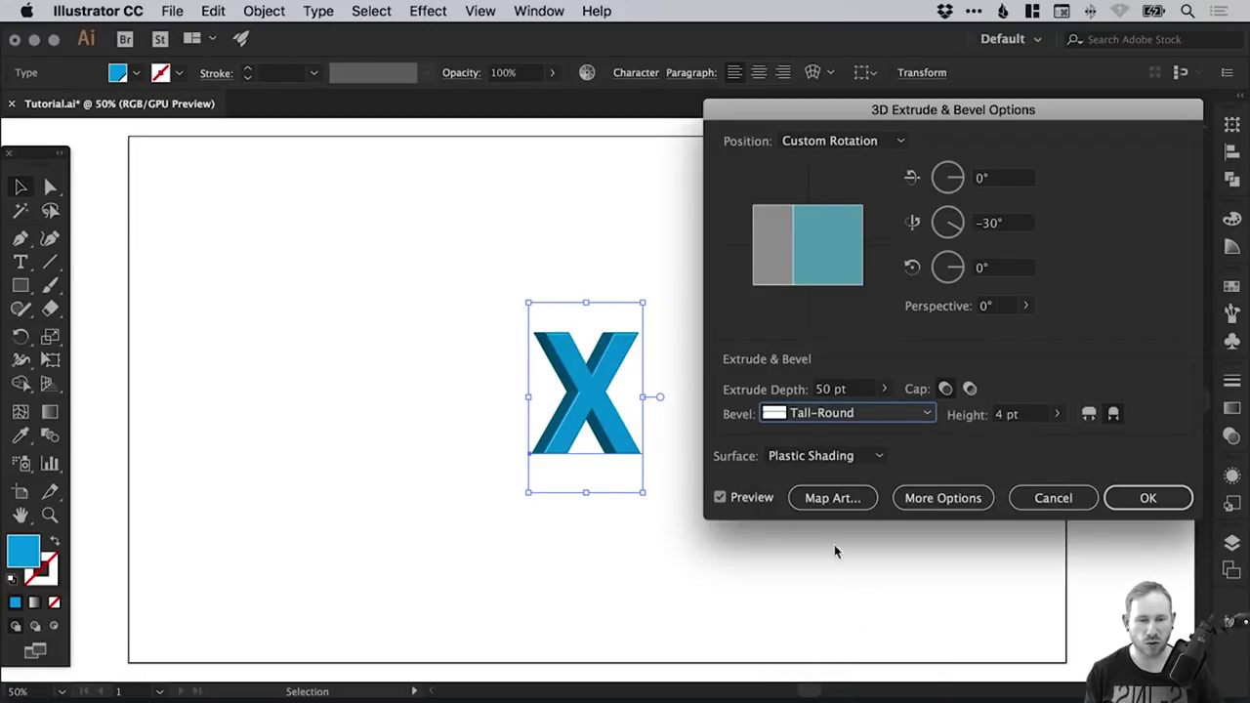
pyautogui.click(1011, 418)
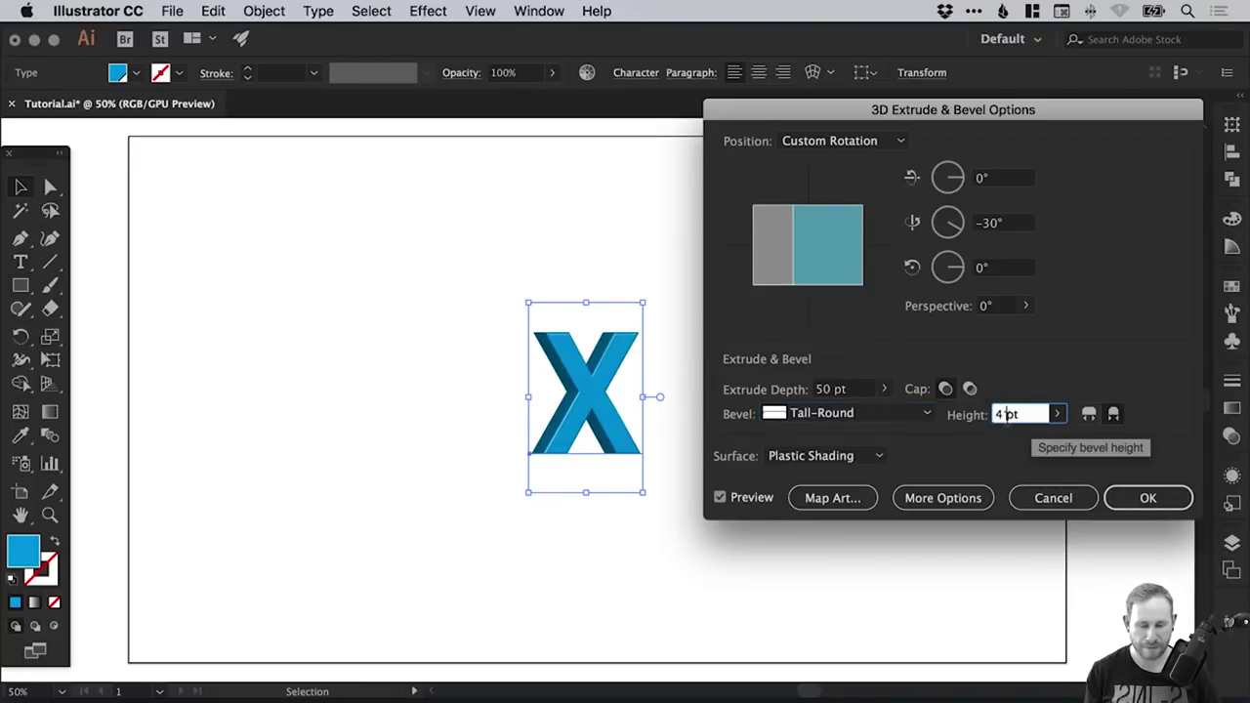
pyautogui.click(1089, 414)
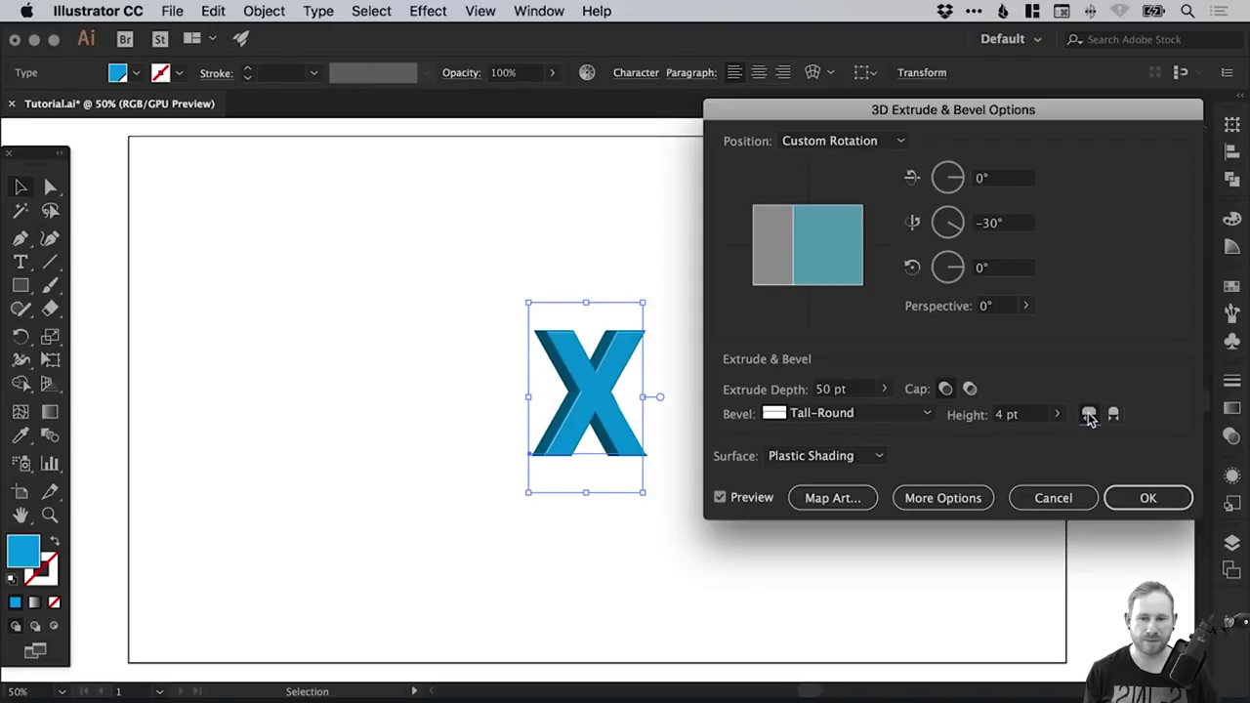
pyautogui.click(1114, 414)
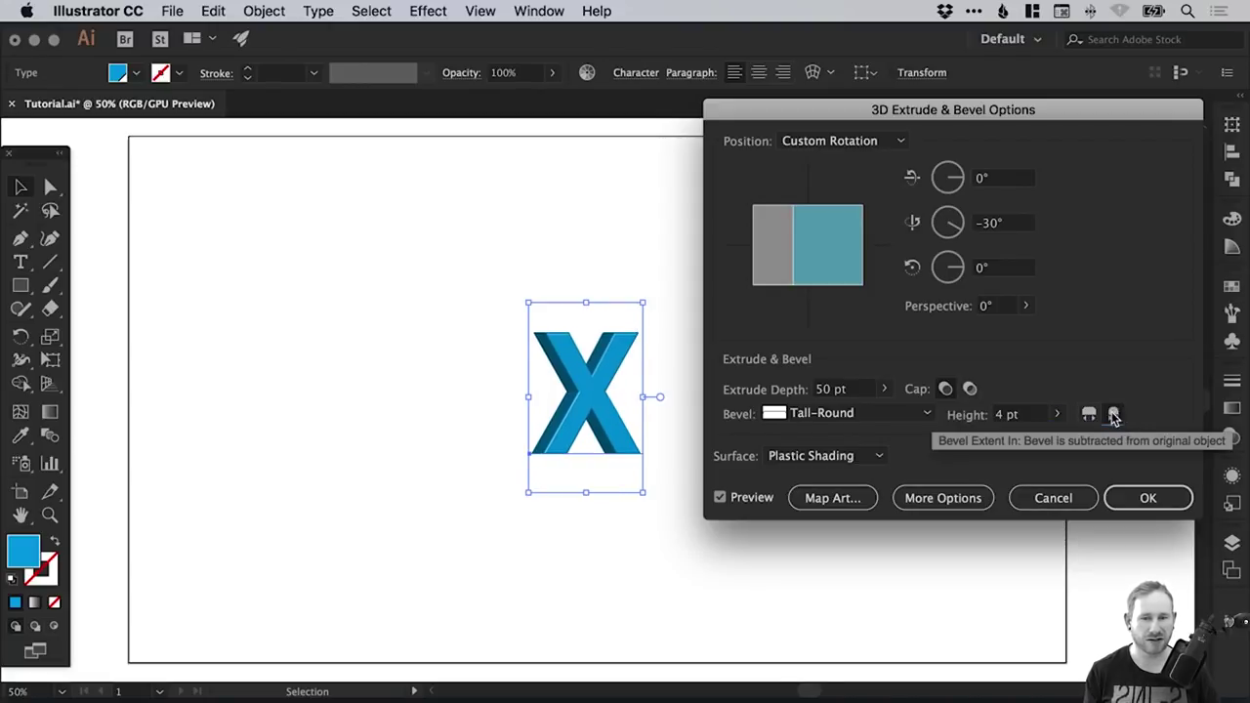
pyautogui.click(1089, 414)
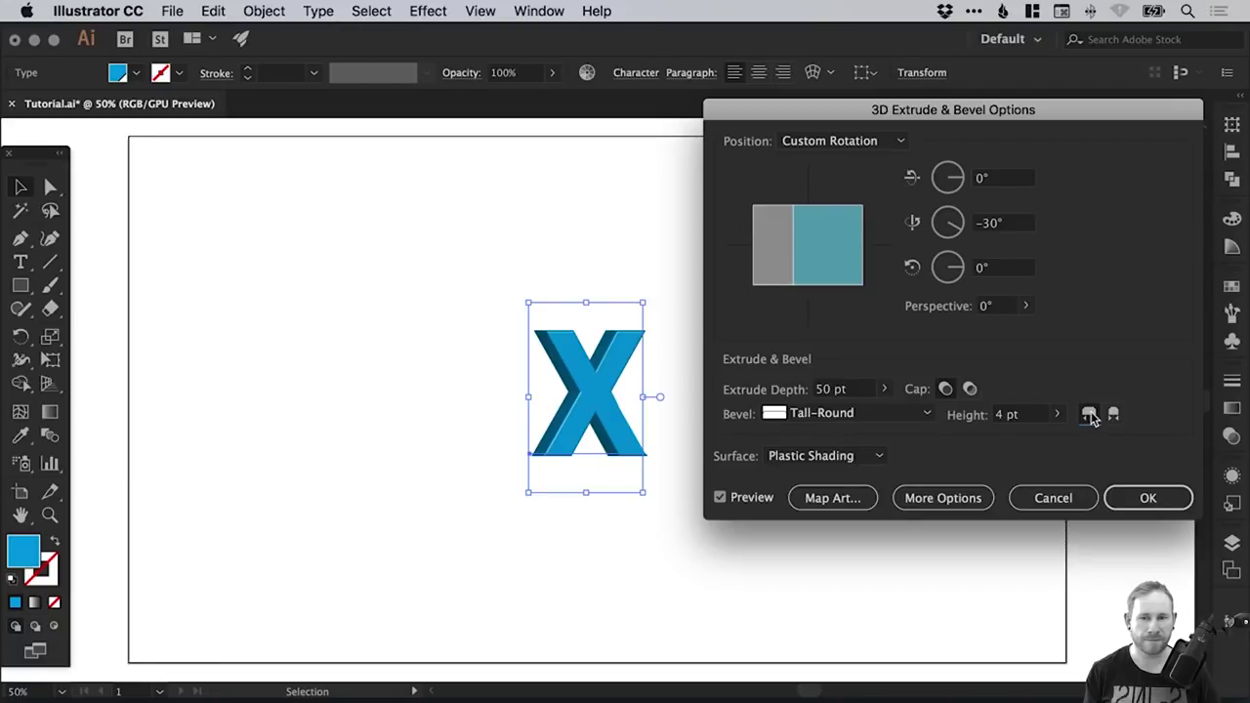
# Set 100 blend steps in the lighting options, apply the effect, and show Appearance
pyautogui.click(942, 498)
pyautogui.moveTo(940, 110); pyautogui.dragTo(947, 53)
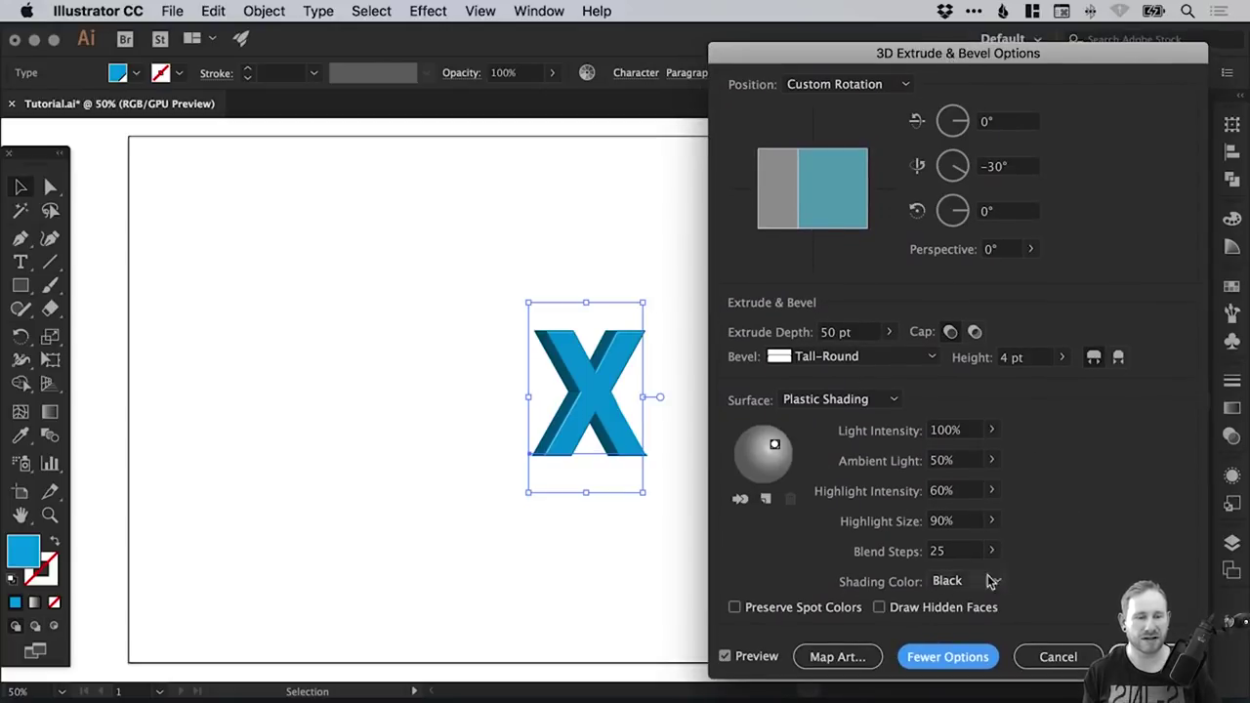
pyautogui.moveTo(954, 554); pyautogui.dragTo(930, 553)
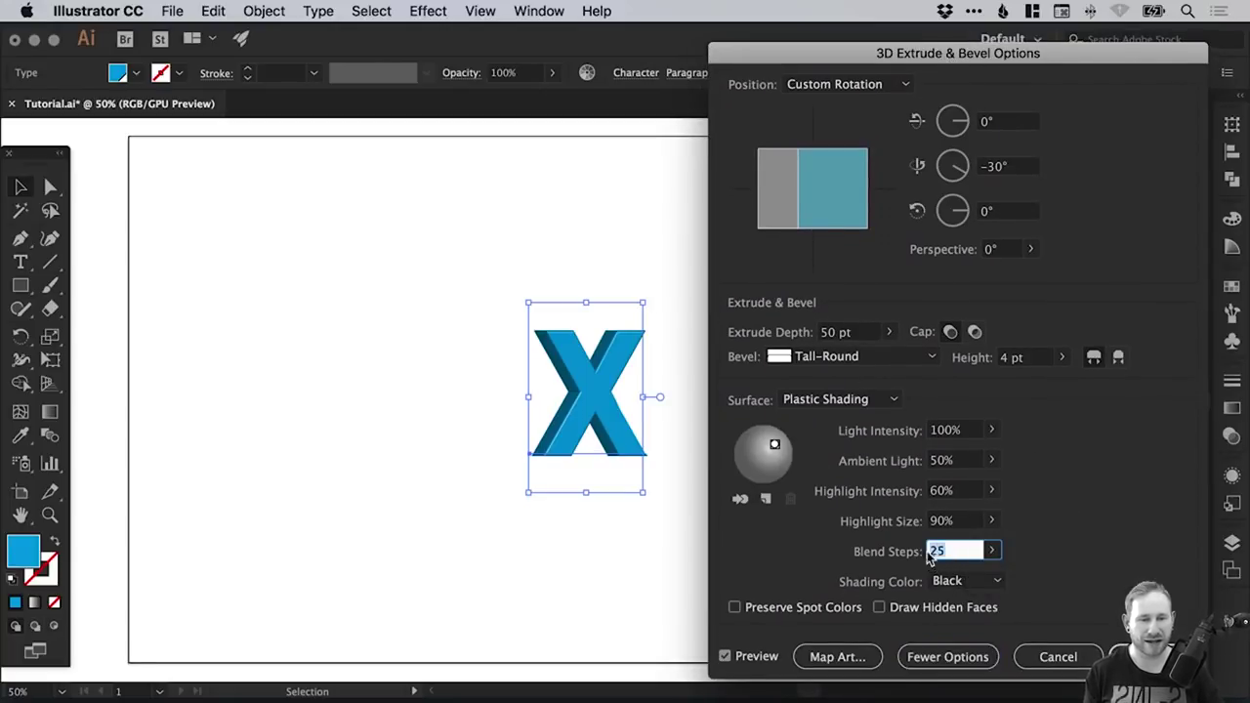
pyautogui.write('100')
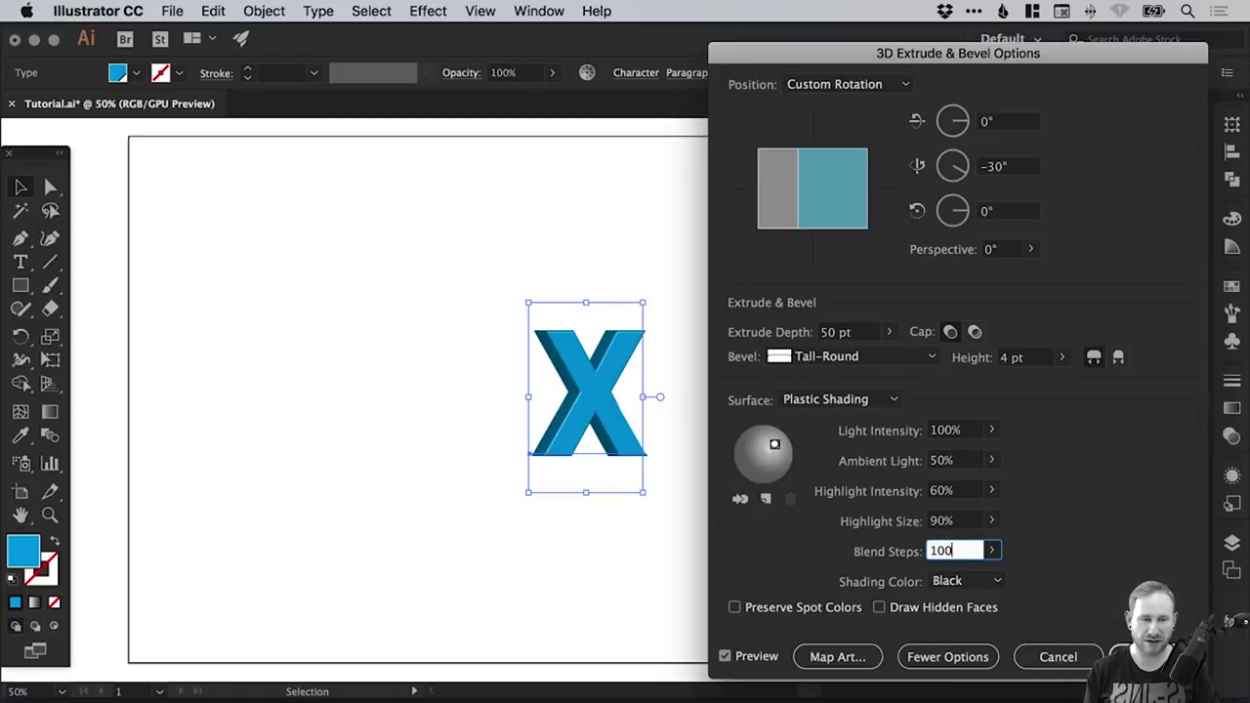
pyautogui.press('Tab')
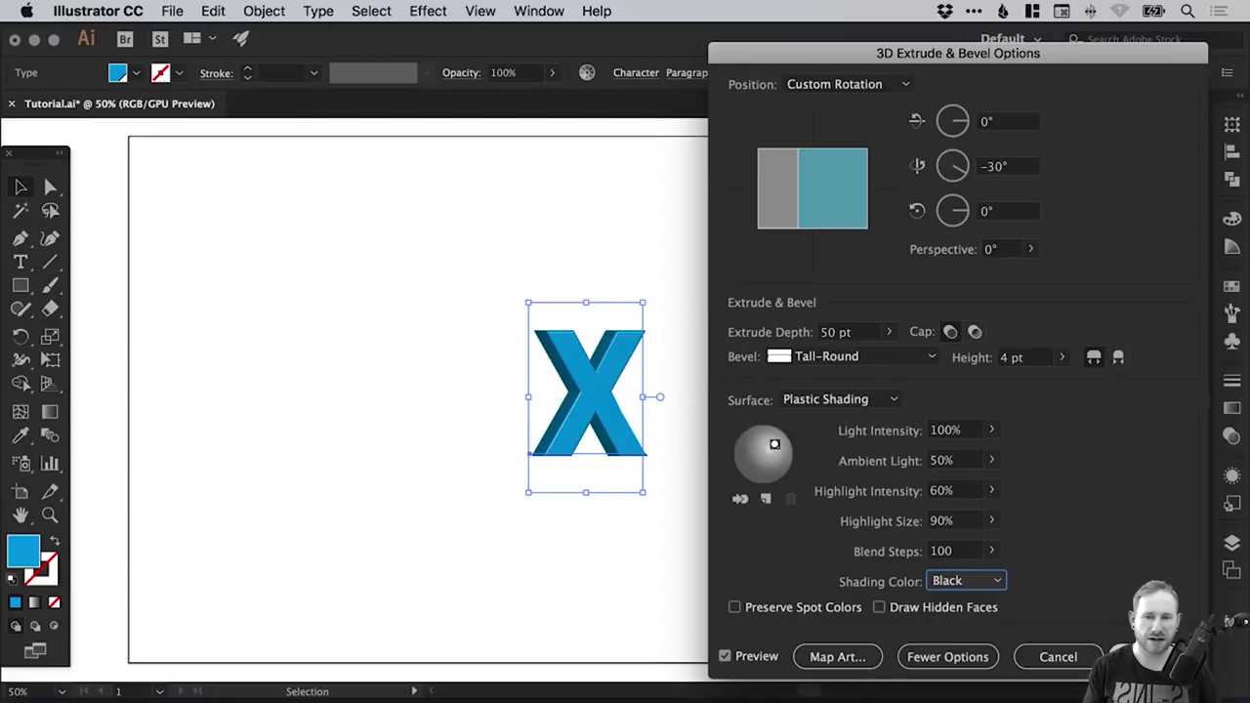
pyautogui.click(947, 656)
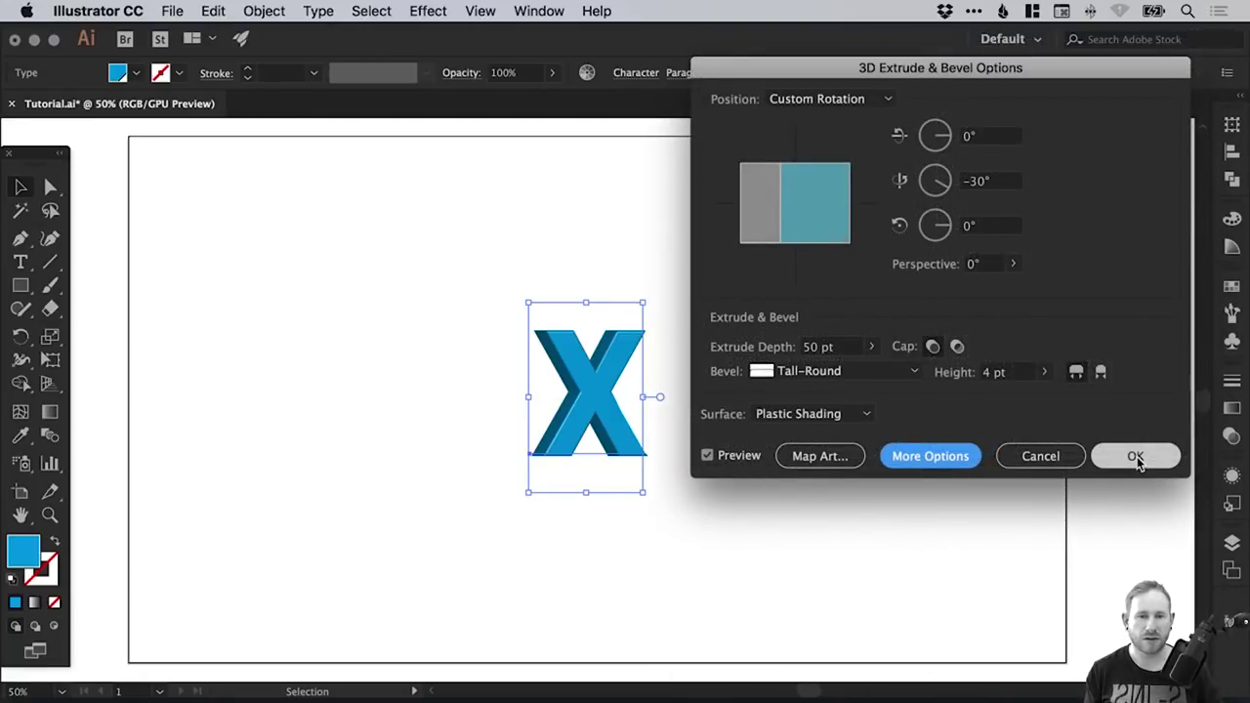
pyautogui.click(1136, 456)
pyautogui.click(1233, 476)
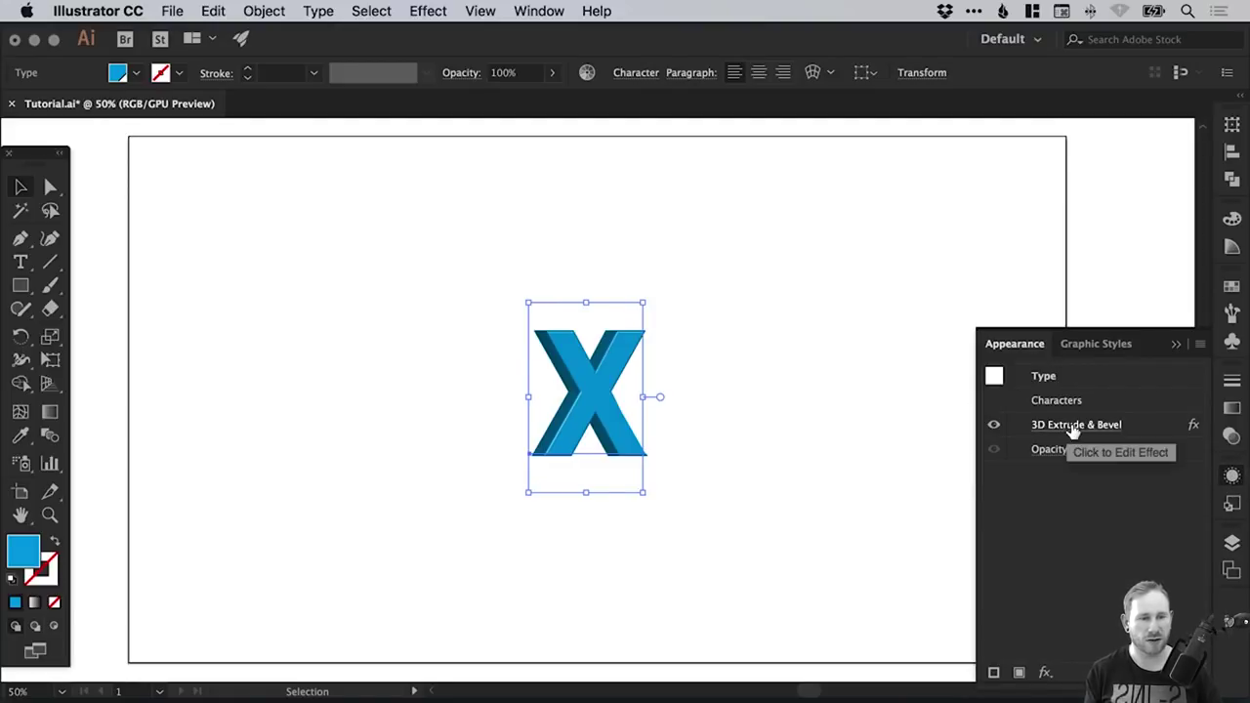
# Reopen the 3D Extrude & Bevel effect from Appearance and deepen the extrusion to 100 pt
pyautogui.click(1158, 432)
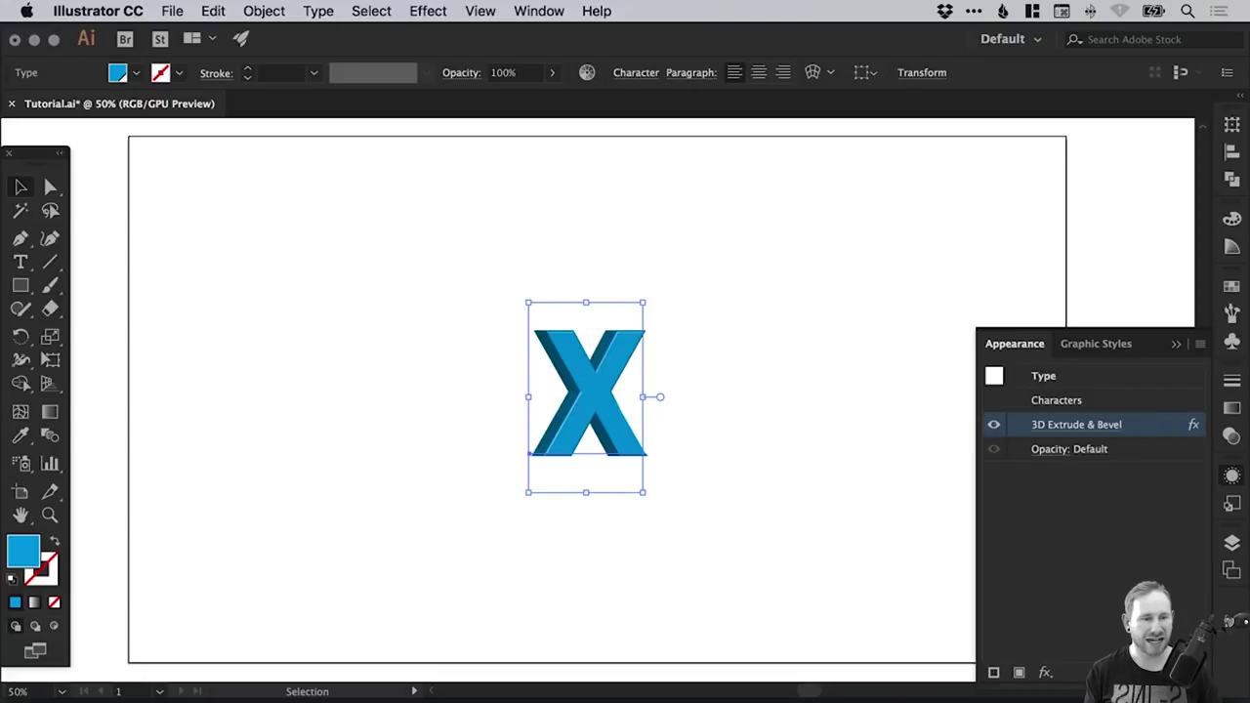
pyautogui.click(1076, 426)
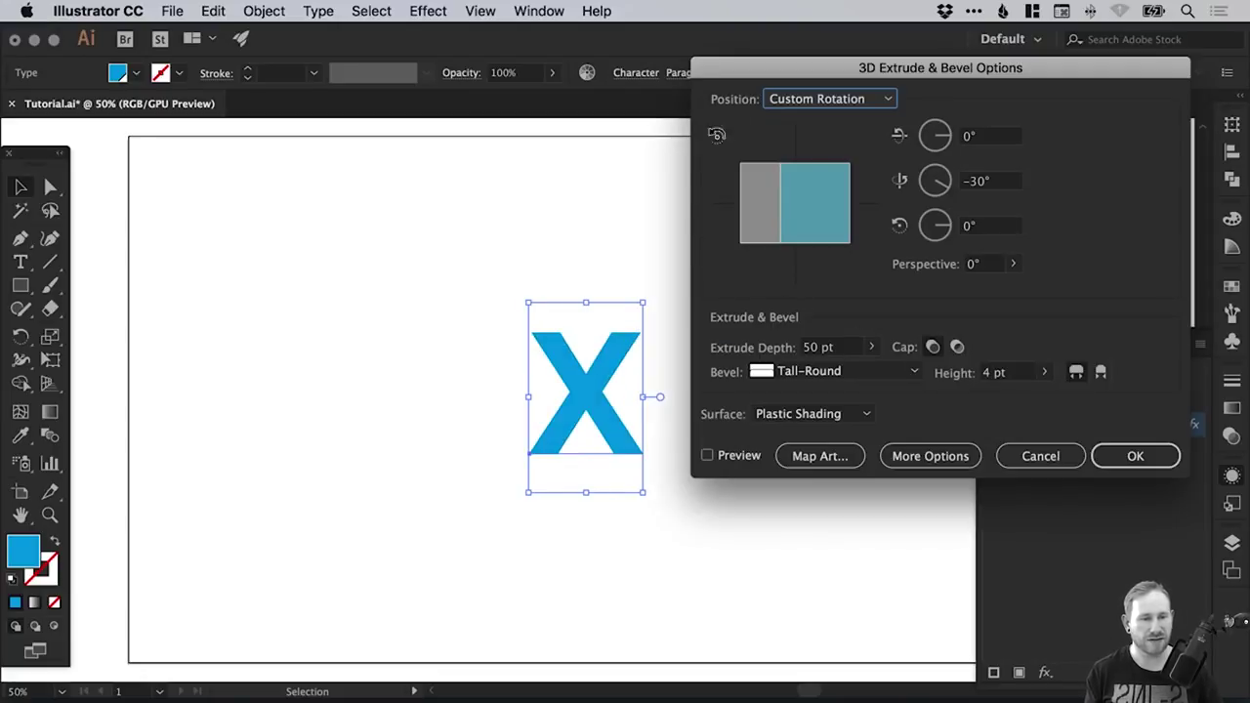
pyautogui.click(714, 456)
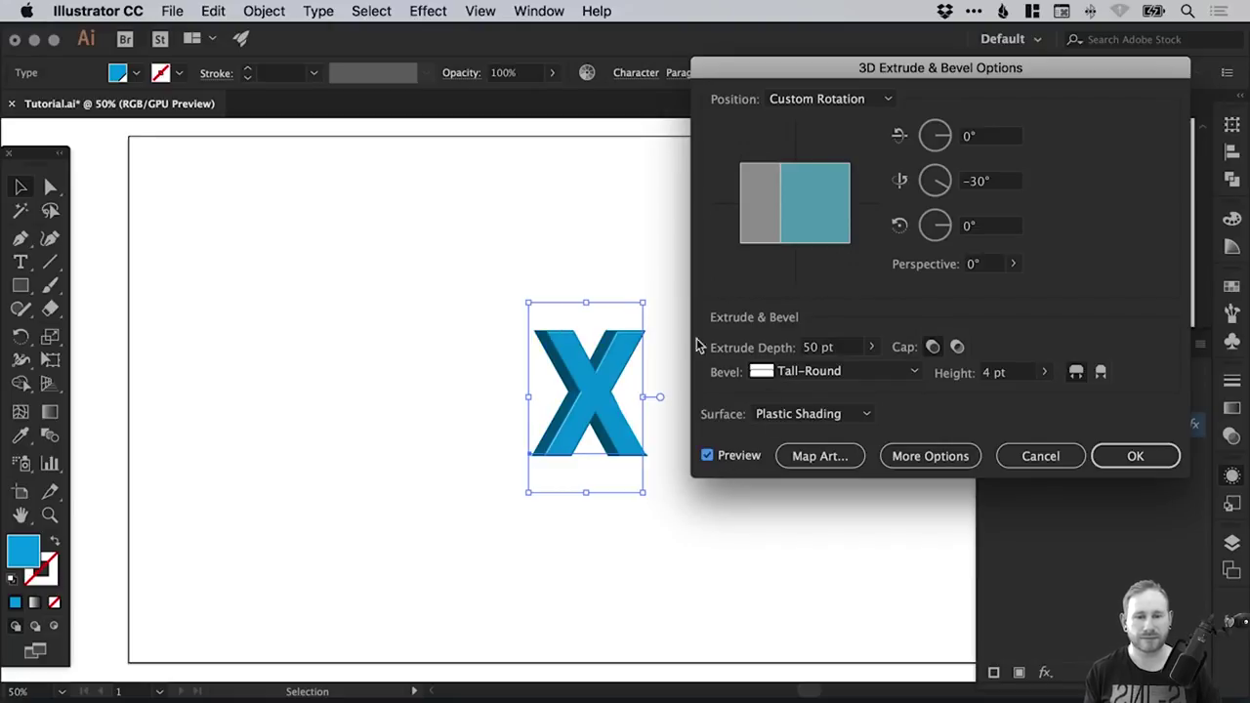
pyautogui.click(840, 347)
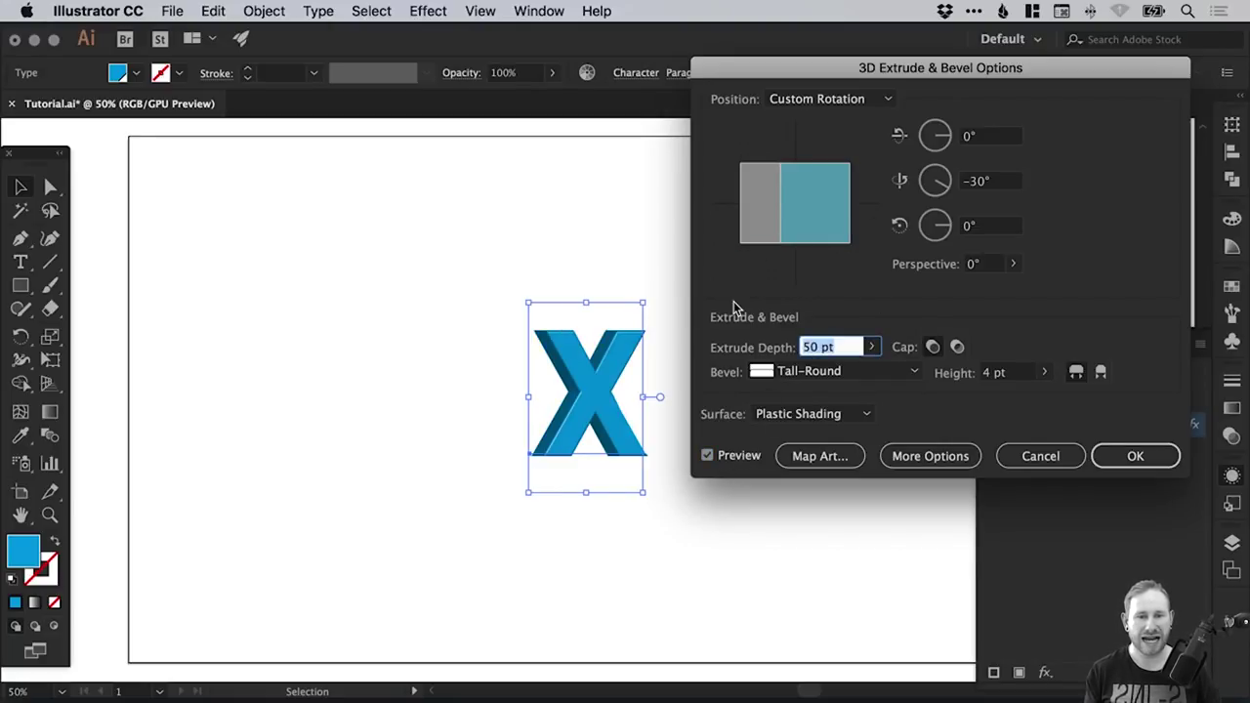
pyautogui.write('100')
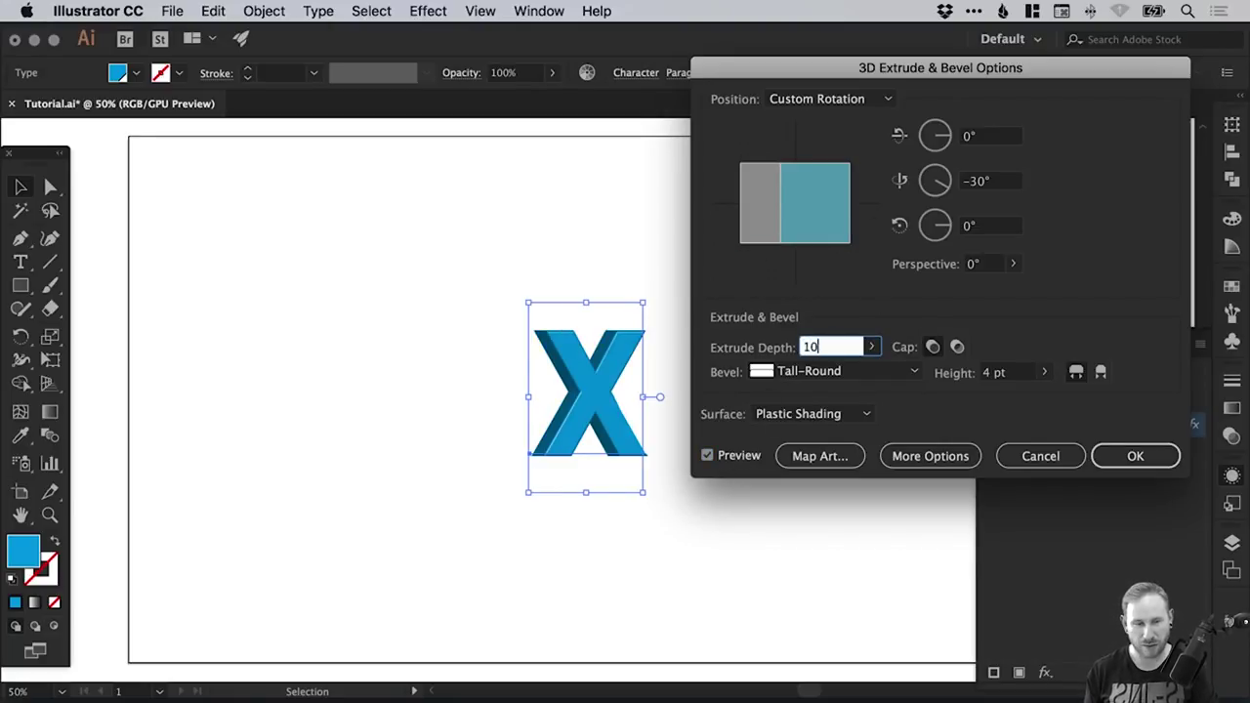
pyautogui.press('Tab')
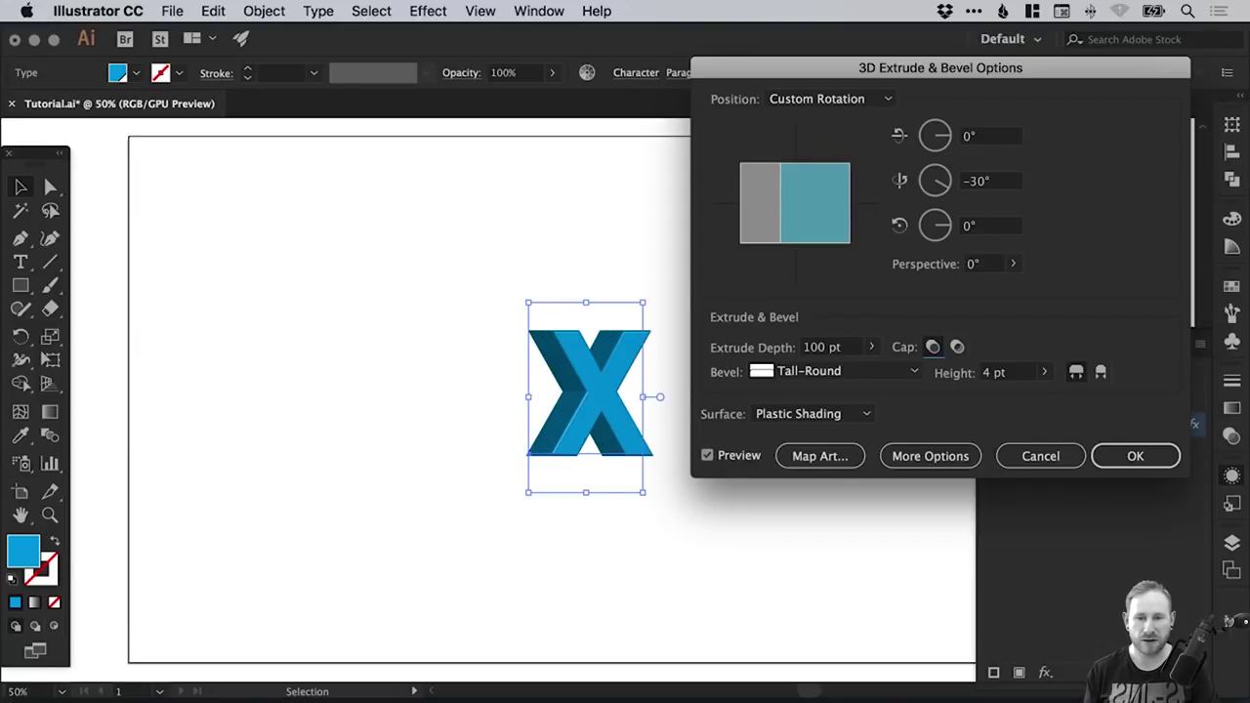
pyautogui.click(1136, 456)
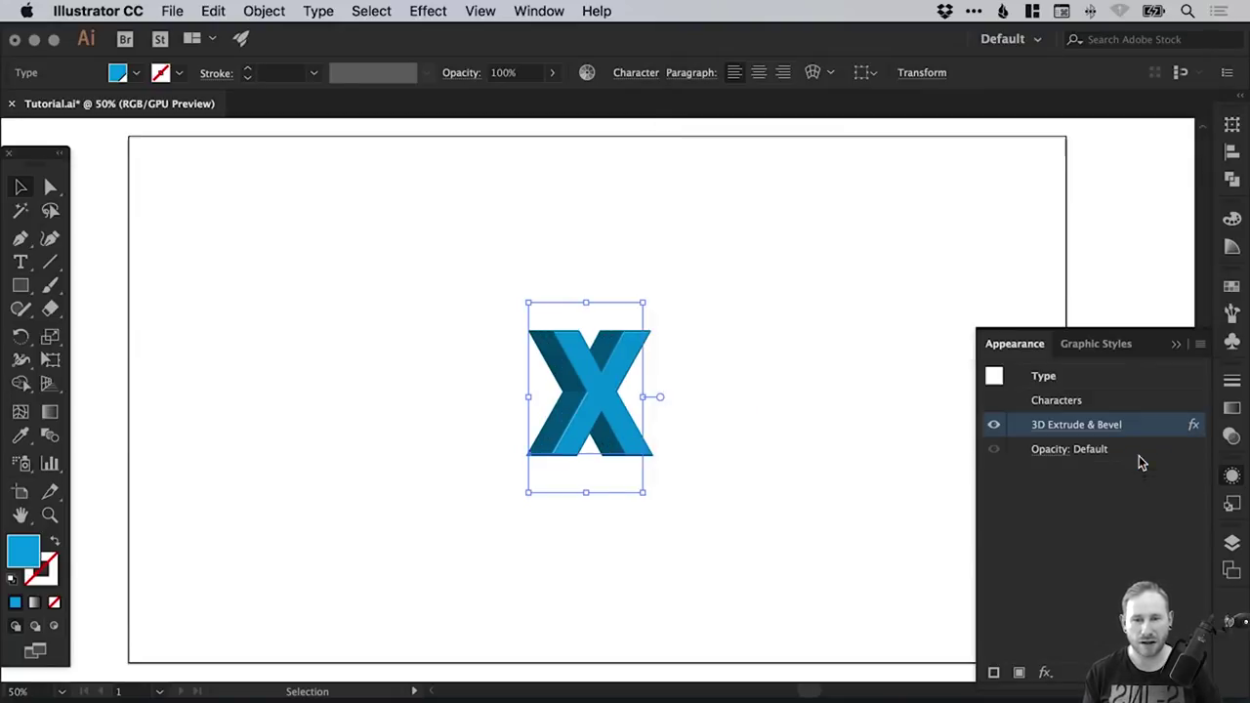
# Collapse the Appearance panel, deselect the X, and zoom in closely around it
pyautogui.click(1230, 476)
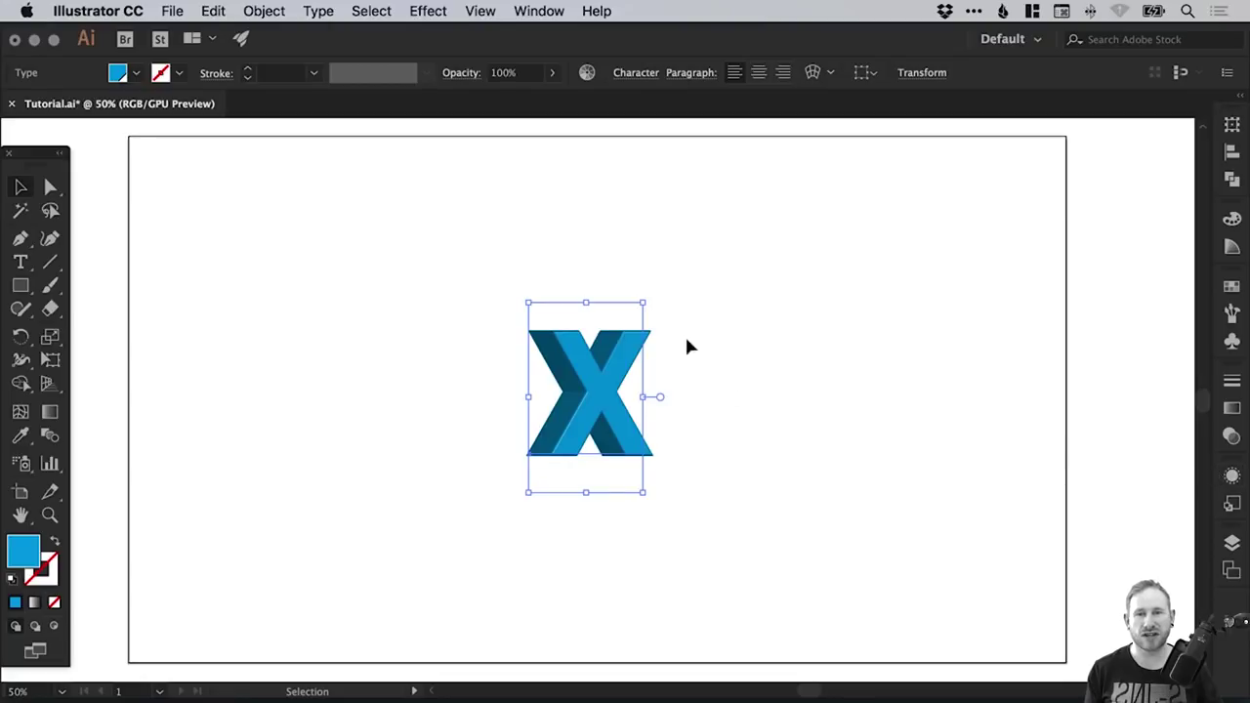
pyautogui.click(719, 361)
pyautogui.press('z')
pyautogui.moveTo(371, 226); pyautogui.dragTo(762, 403)
# Draw a large blue rectangle over the X with the Rectangle tool
pyautogui.press('v')
pyautogui.press('space')
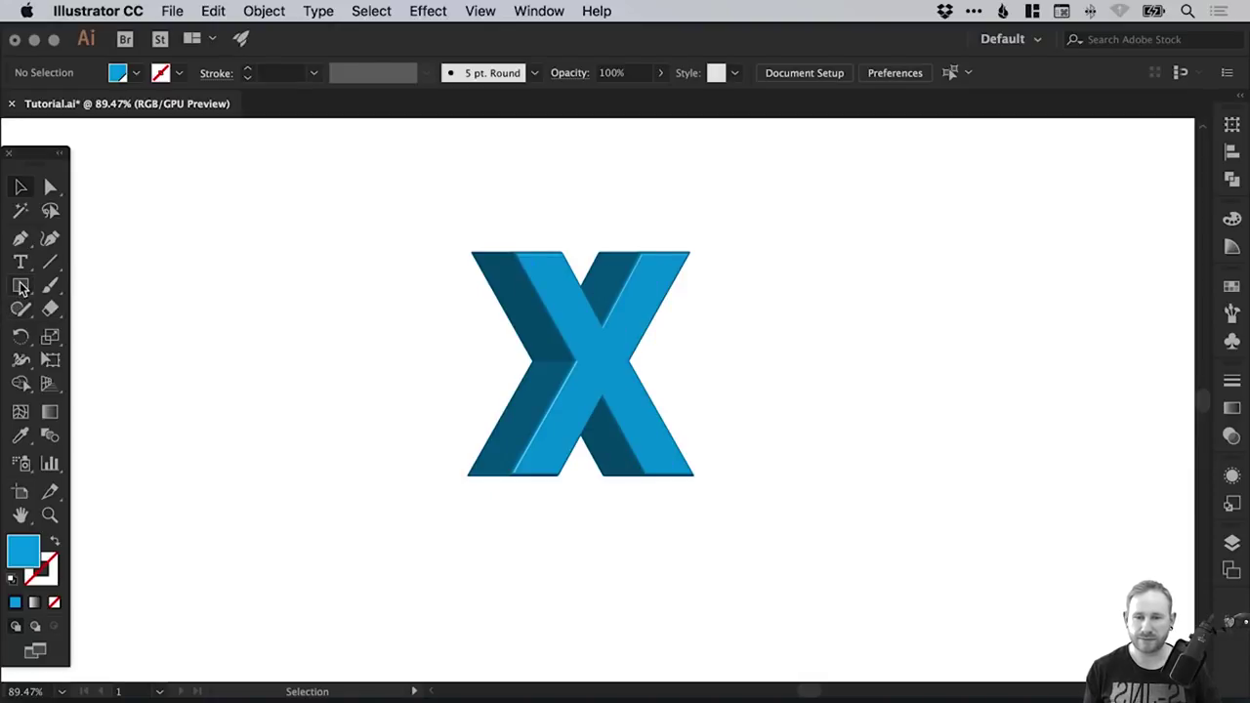
pyautogui.click(21, 286)
pyautogui.moveTo(129, 169)
pyautogui.mouseDown()
pyautogui.moveTo(259, 290)
pyautogui.moveTo(706, 524)
pyautogui.moveTo(820, 564)
pyautogui.mouseUp()
pyautogui.press('v')
pyautogui.moveTo(369, 310); pyautogui.dragTo(460, 374)
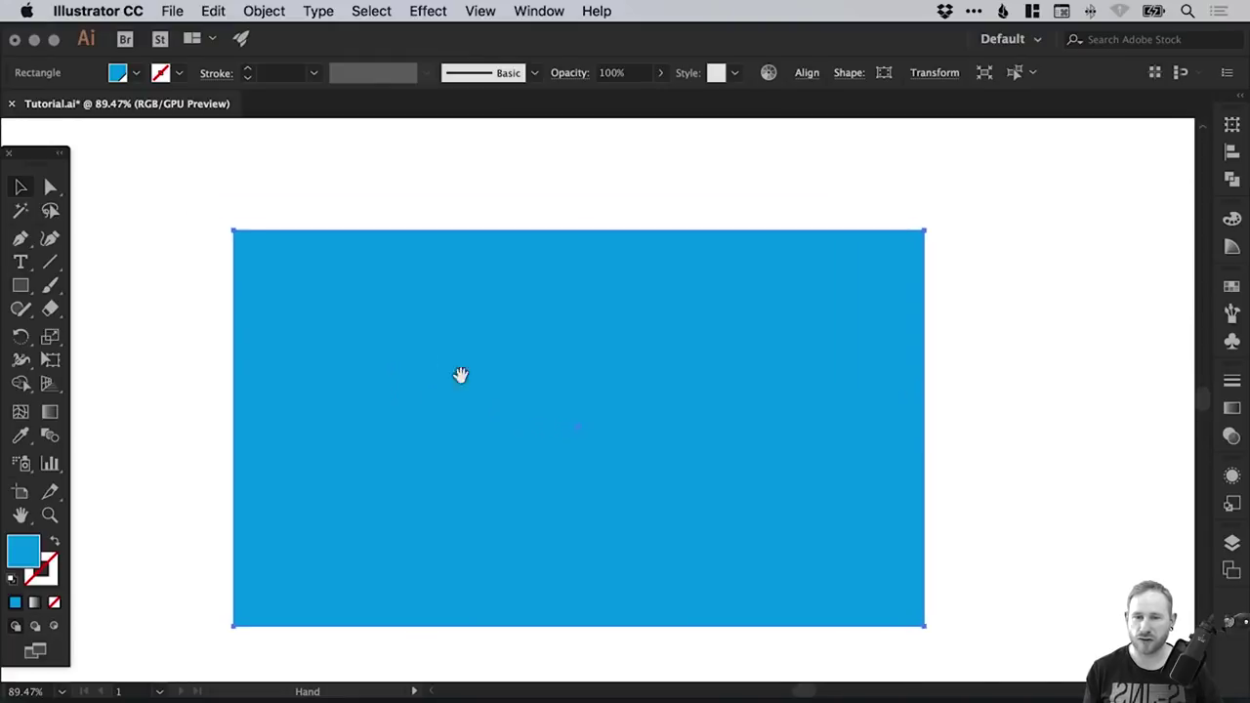
pyautogui.press('super+minus')
pyautogui.moveTo(466, 323)
pyautogui.mouseDown()
pyautogui.moveTo(486, 326)
pyautogui.moveTo(474, 329)
pyautogui.mouseUp()
# Send the blue rectangle behind the X and stretch it to cover the whole artboard
pyautogui.click(255, 11)
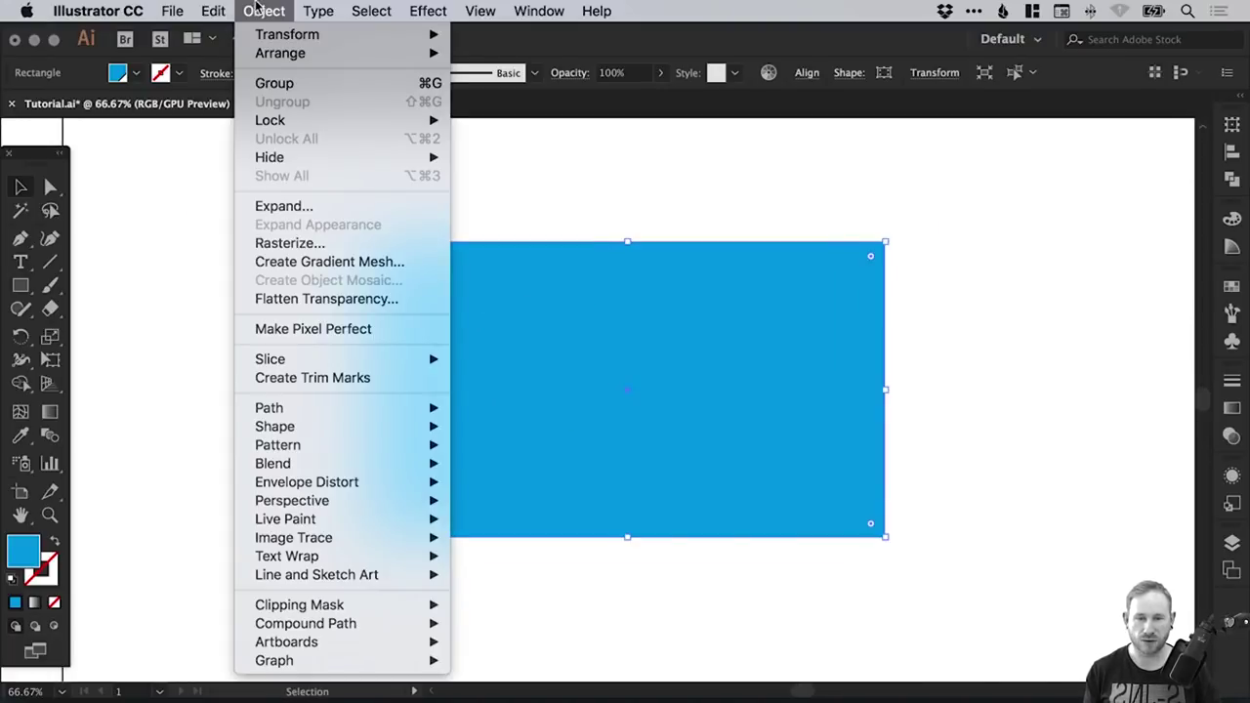
pyautogui.moveTo(286, 54)
pyautogui.click(529, 110)
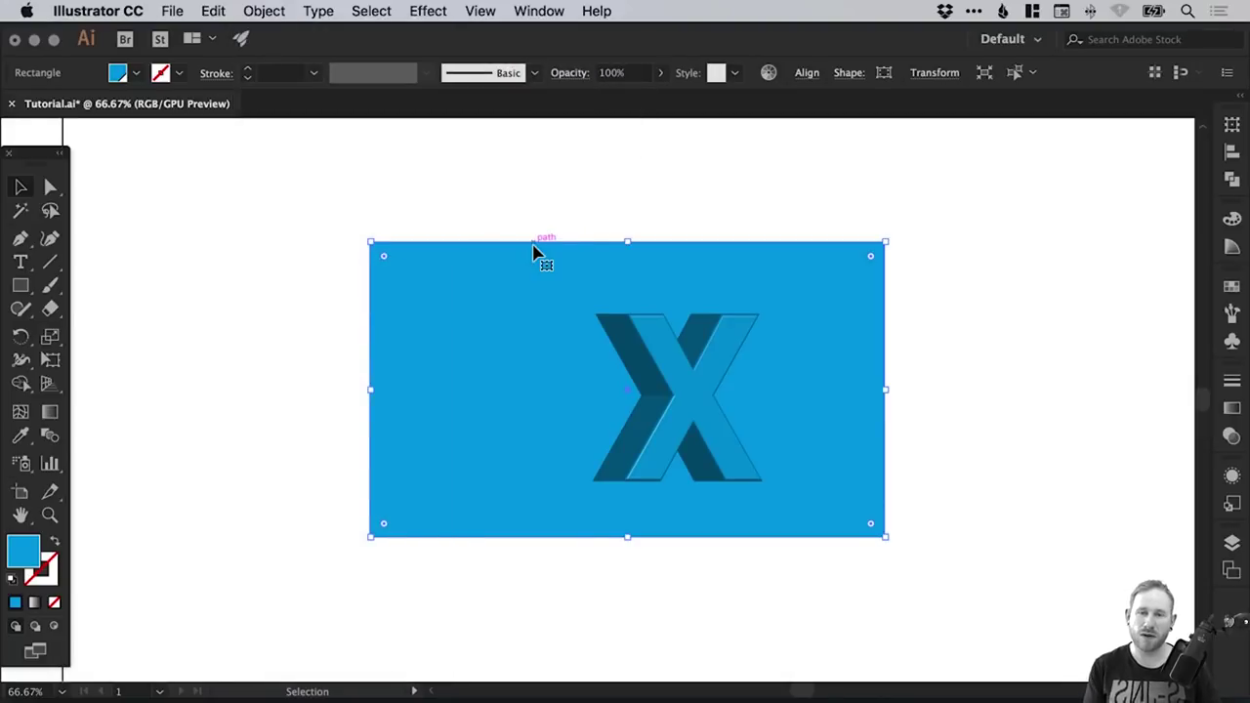
pyautogui.press('super+minus')
pyautogui.press('super+minus')
pyautogui.click(569, 322)
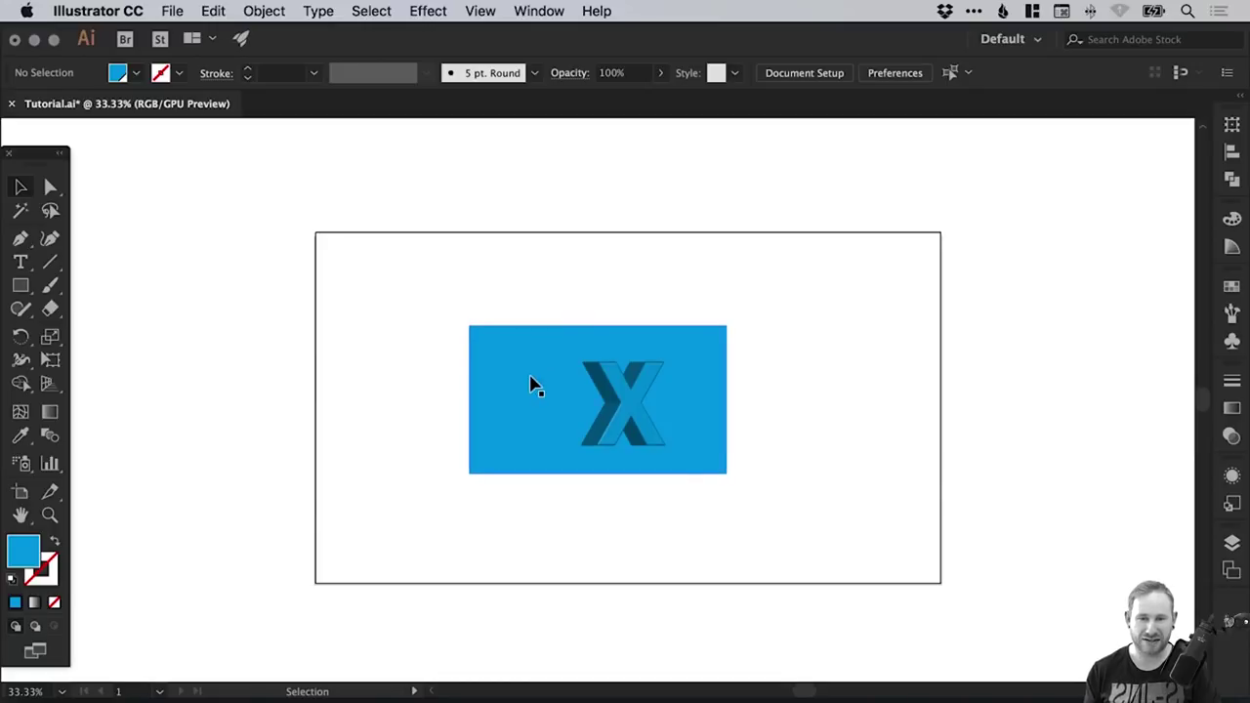
pyautogui.moveTo(535, 409); pyautogui.dragTo(380, 315)
pyautogui.moveTo(574, 383); pyautogui.dragTo(942, 583)
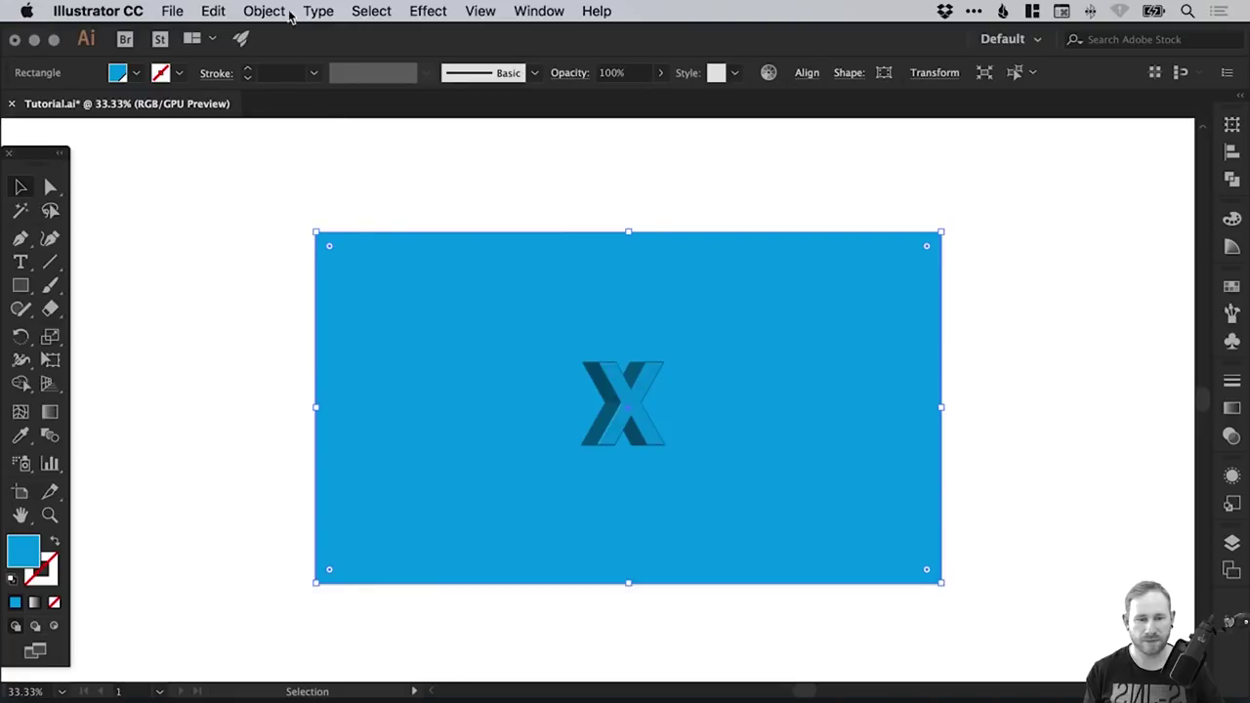
# Lock the background rectangle via Object > Lock > Selection and fit the artboard in the window
pyautogui.click(282, 11)
pyautogui.moveTo(306, 122)
pyautogui.click(493, 120)
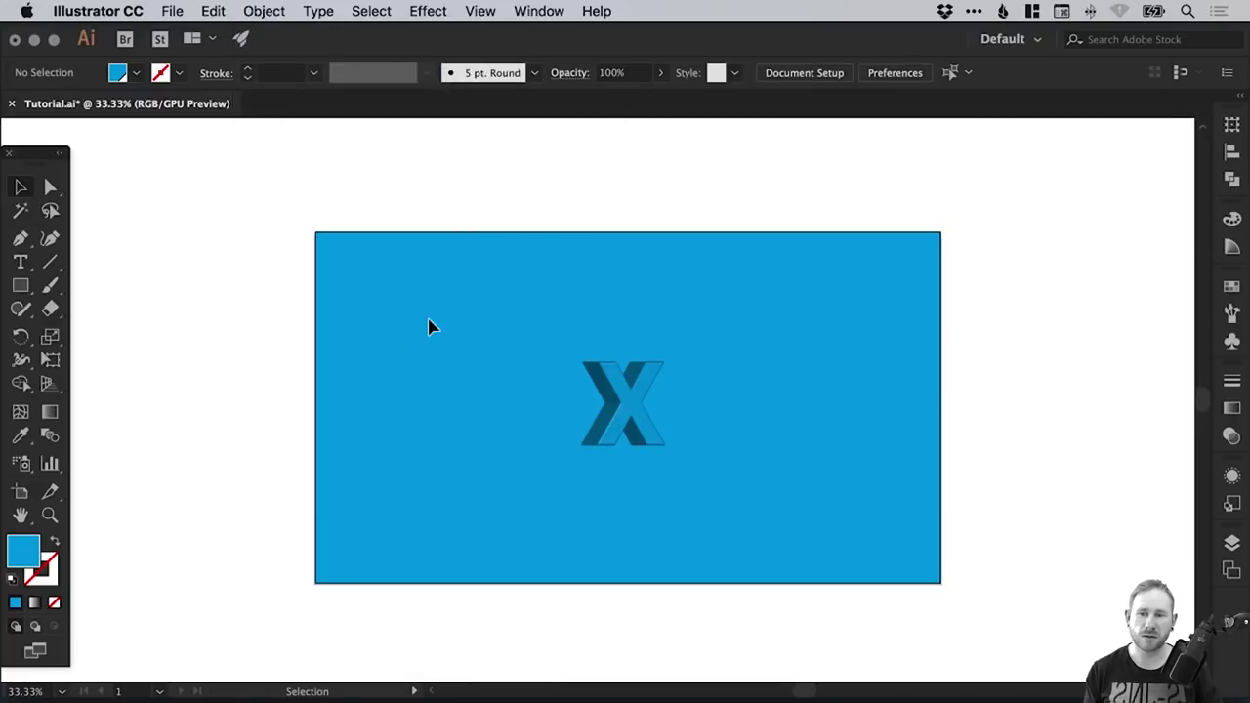
pyautogui.press('super+0')
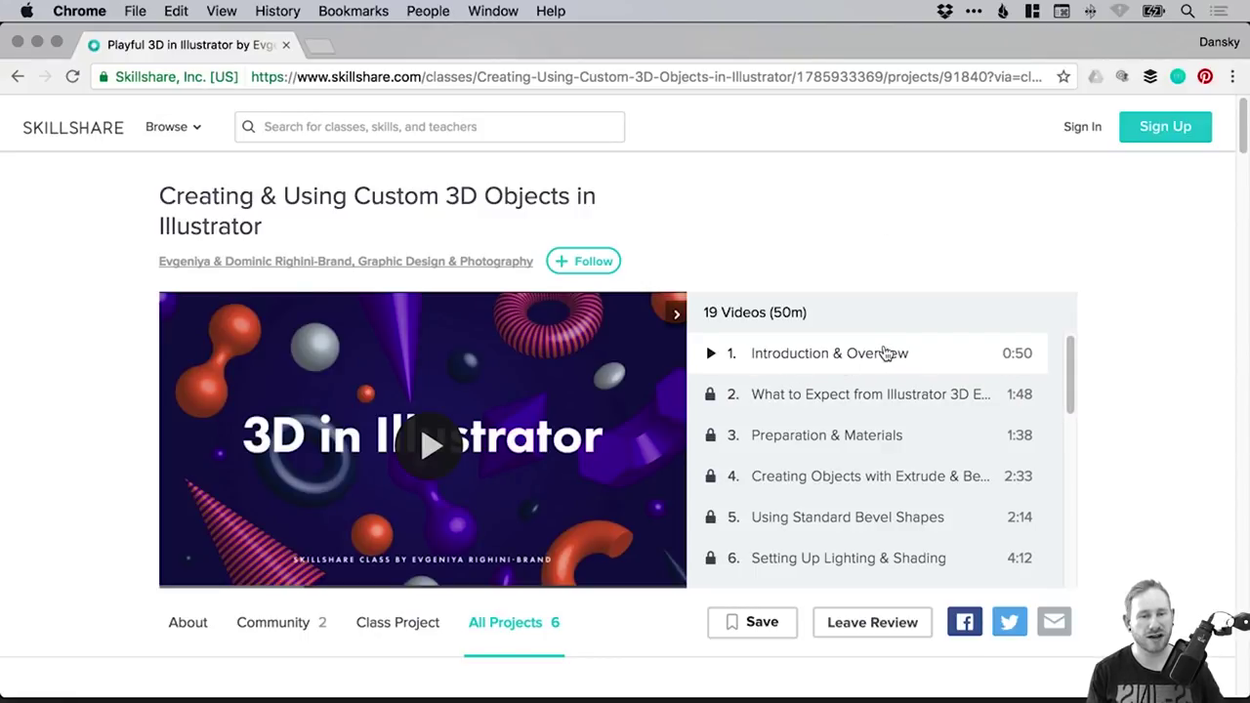
pyautogui.moveTo(1068, 369); pyautogui.dragTo(1033, 524)
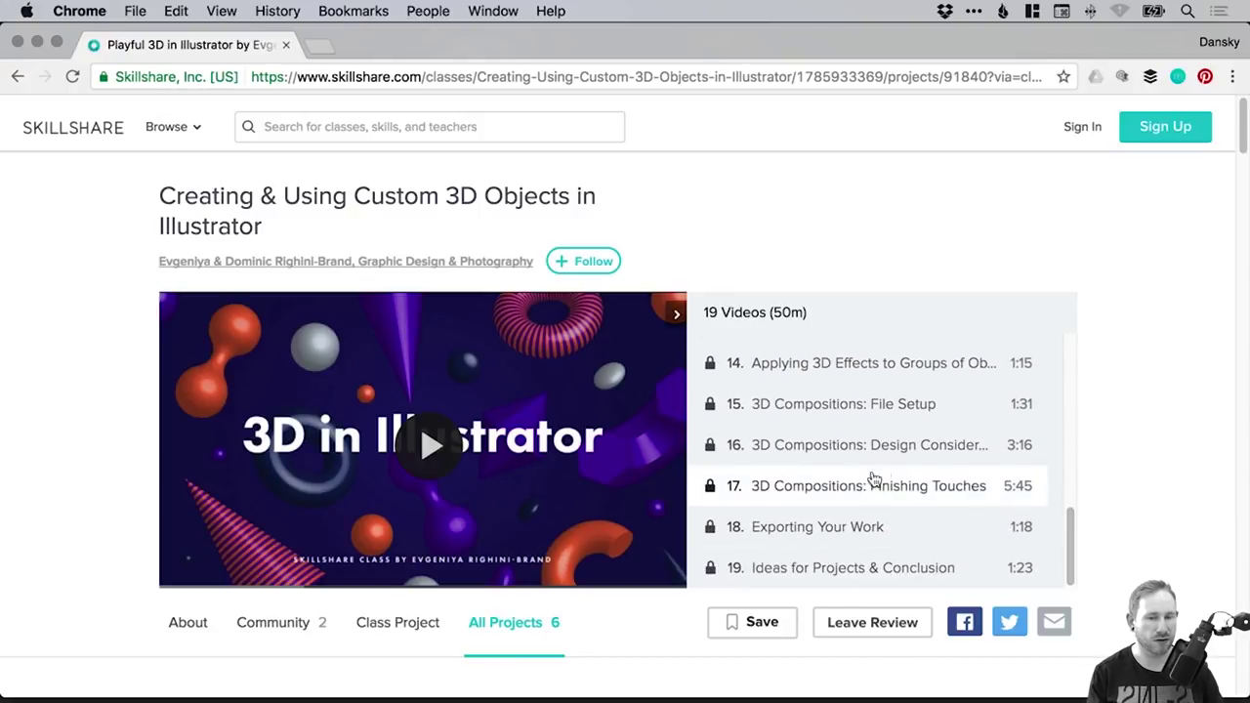
pyautogui.scroll(10, 859, 440)
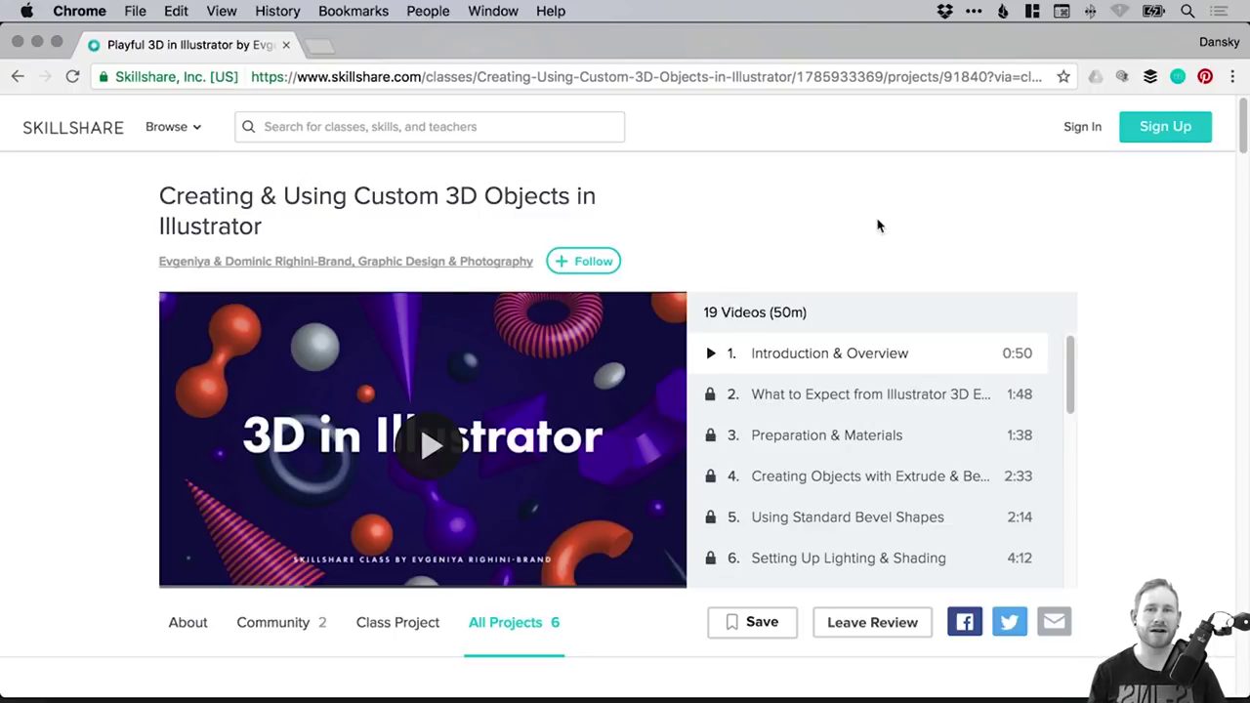
pyautogui.press('super+Tab')
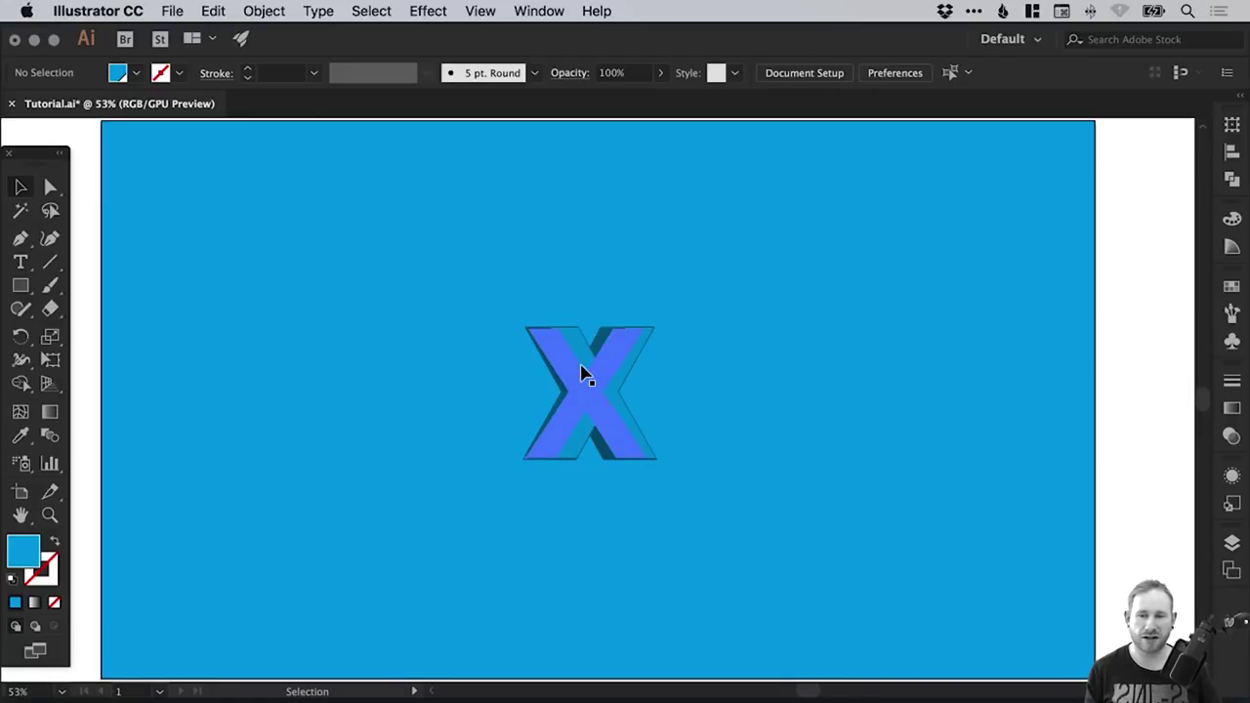
# At 100% zoom, draw a very thin flat ellipse left of the X and fill it black
pyautogui.press('super+1')
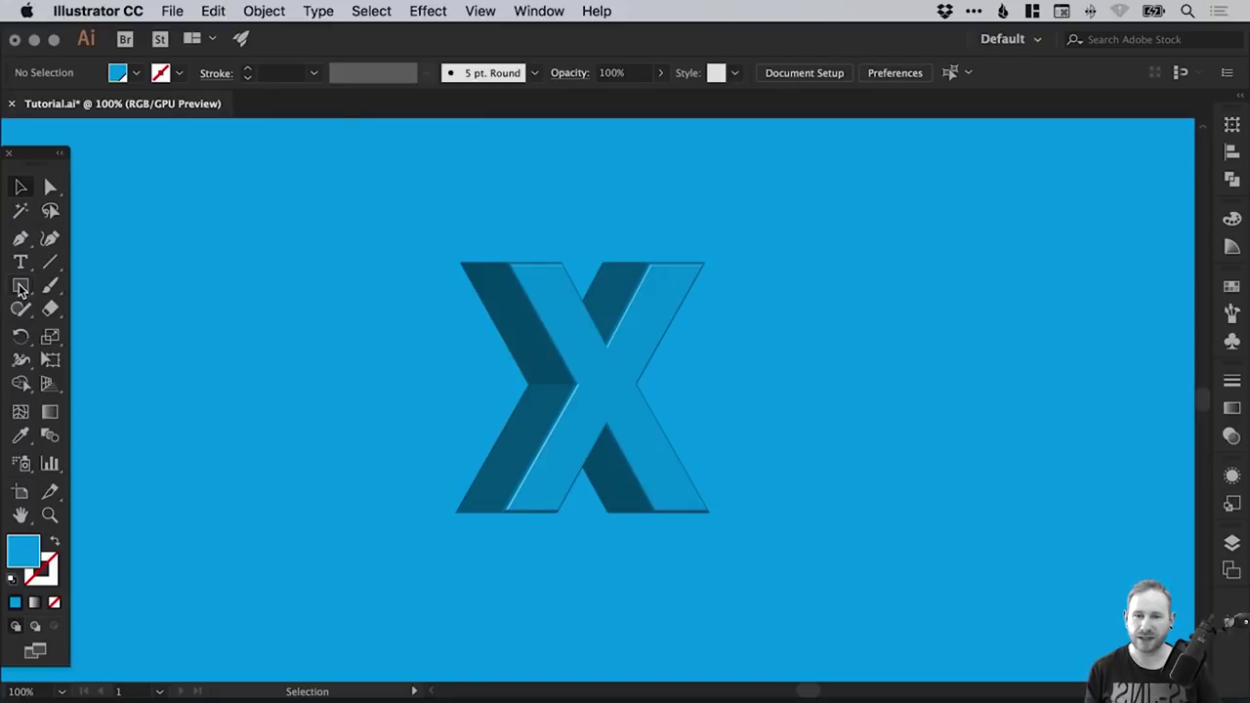
pyautogui.moveTo(21, 288); pyautogui.dragTo(142, 332)
pyautogui.moveTo(205, 427); pyautogui.dragTo(584, 427)
pyautogui.press('v')
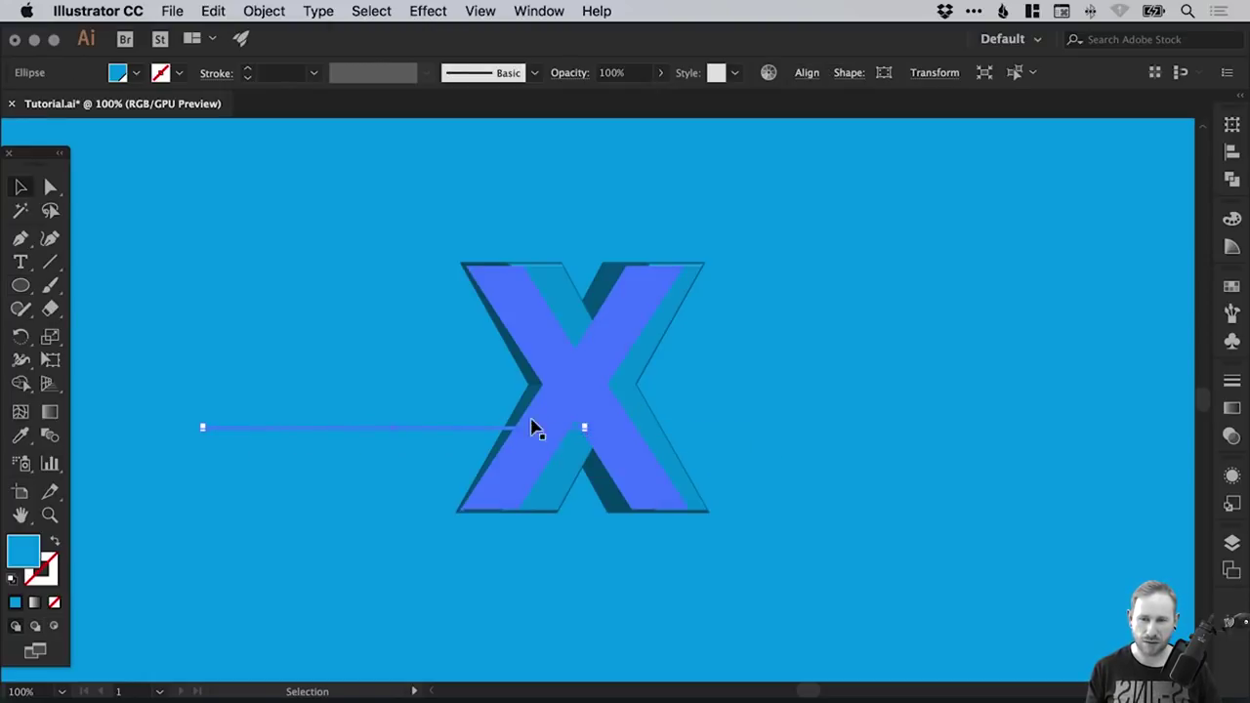
pyautogui.click(1232, 286)
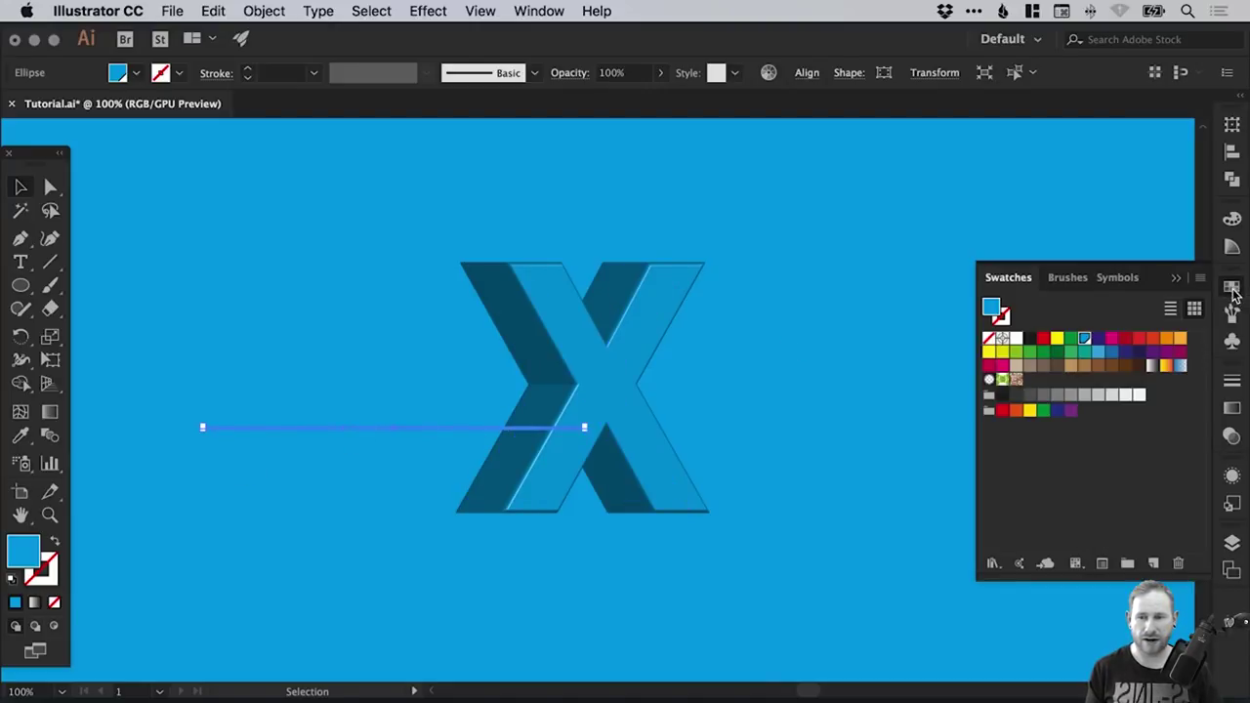
pyautogui.click(1030, 340)
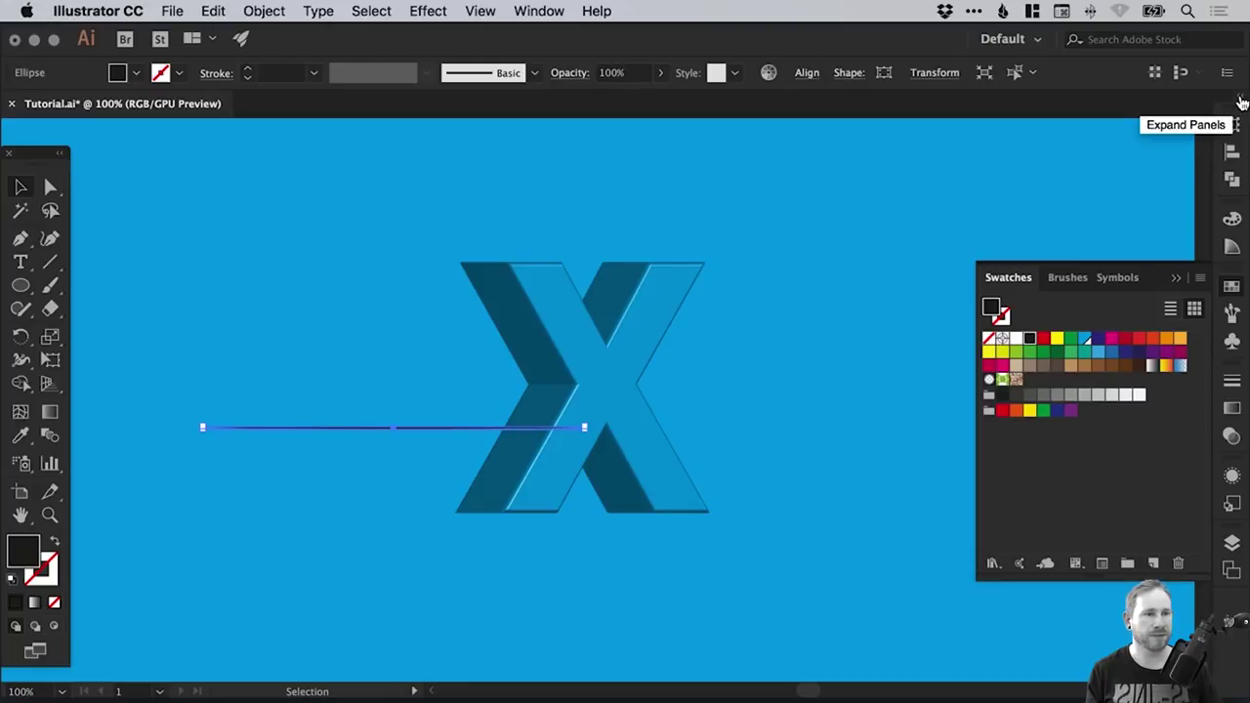
pyautogui.click(1237, 104)
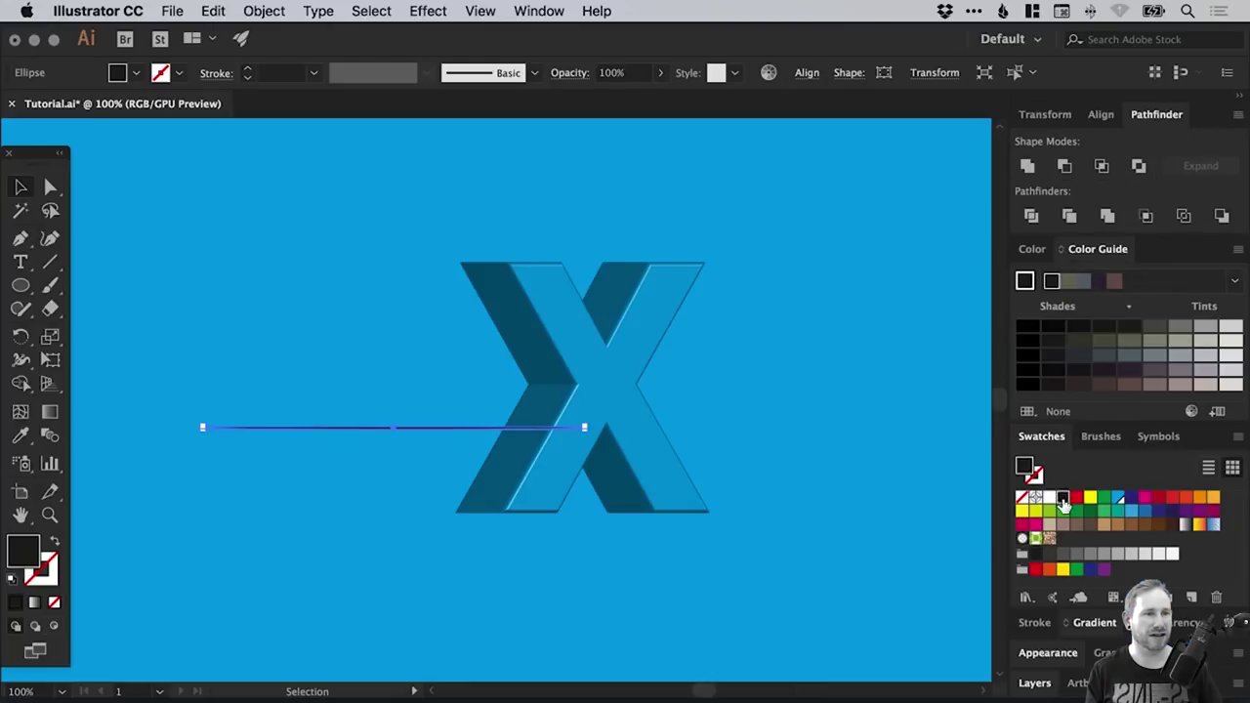
# Apply a linear gradient to the ellipse, moving the dark stop to 50% and adding a light stop at 100%
pyautogui.click(1102, 623)
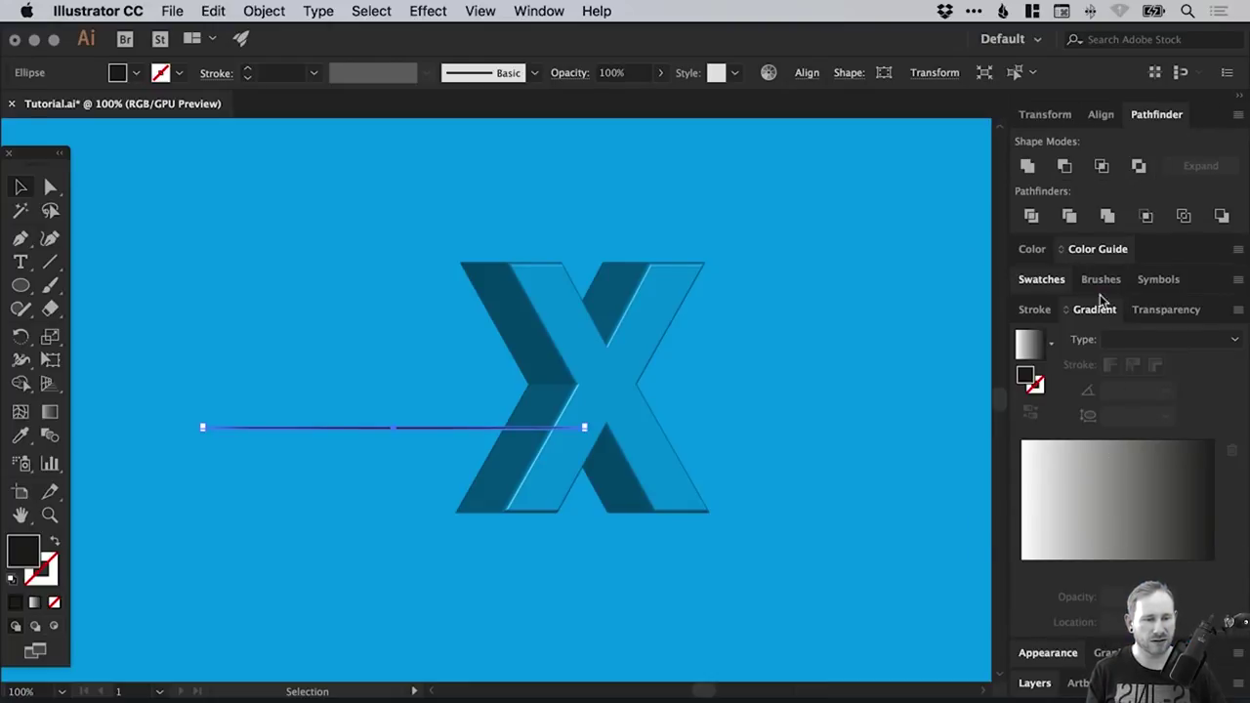
pyautogui.click(1041, 280)
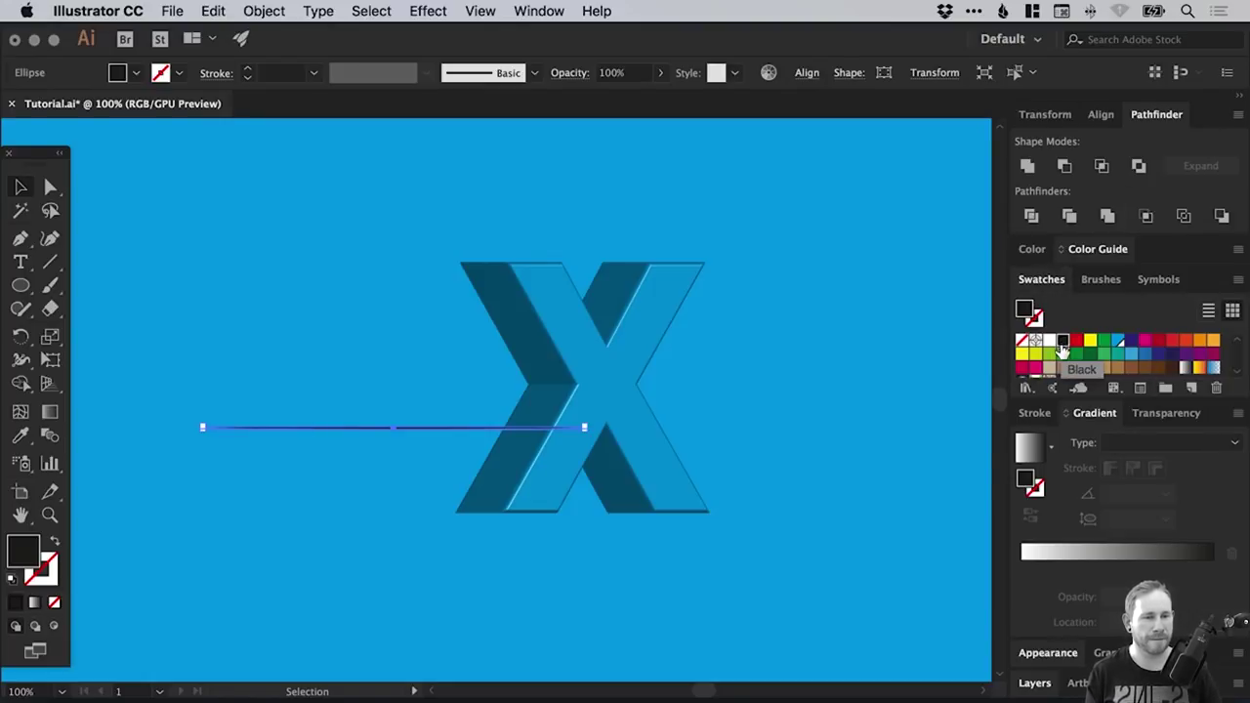
pyautogui.click(1115, 553)
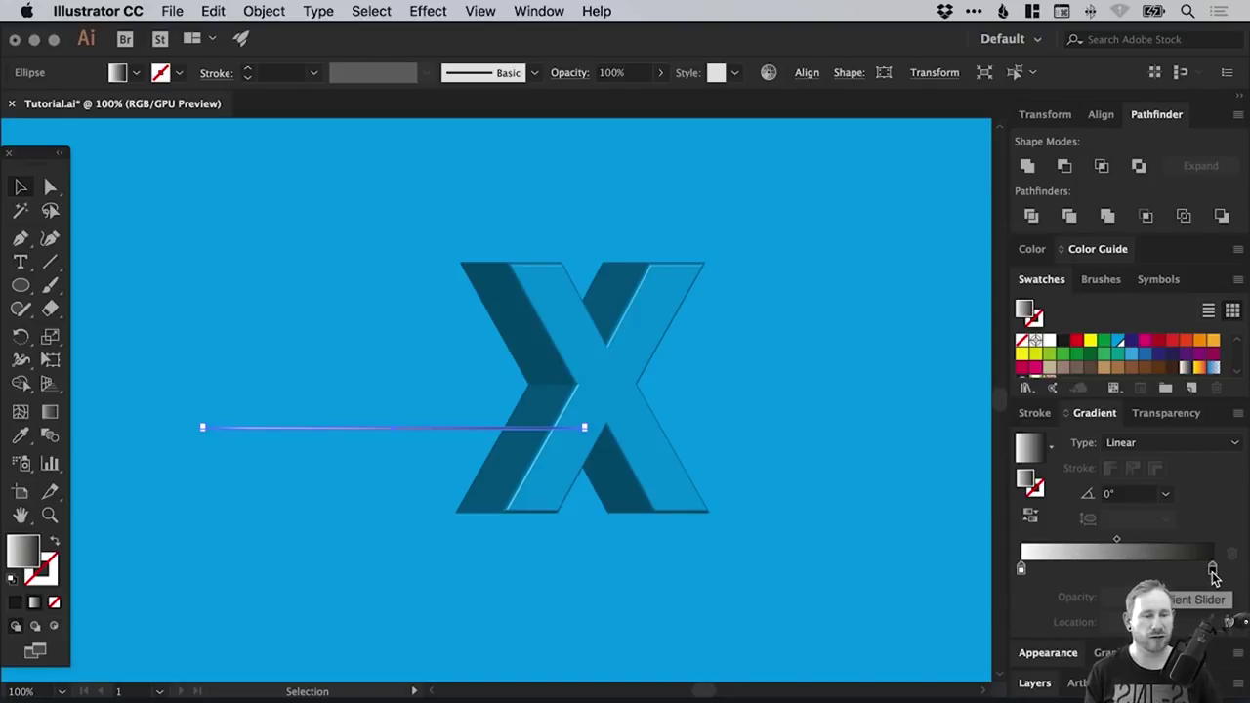
pyautogui.moveTo(1211, 571); pyautogui.dragTo(1119, 571)
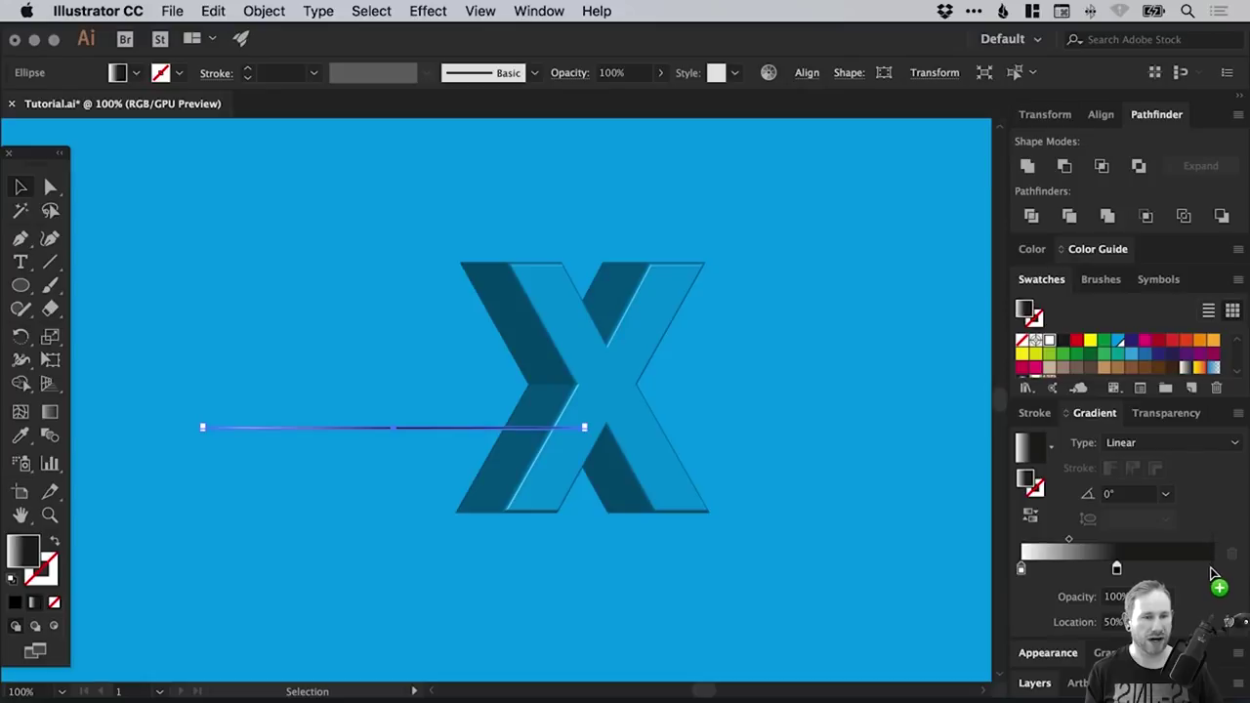
pyautogui.click(1209, 569)
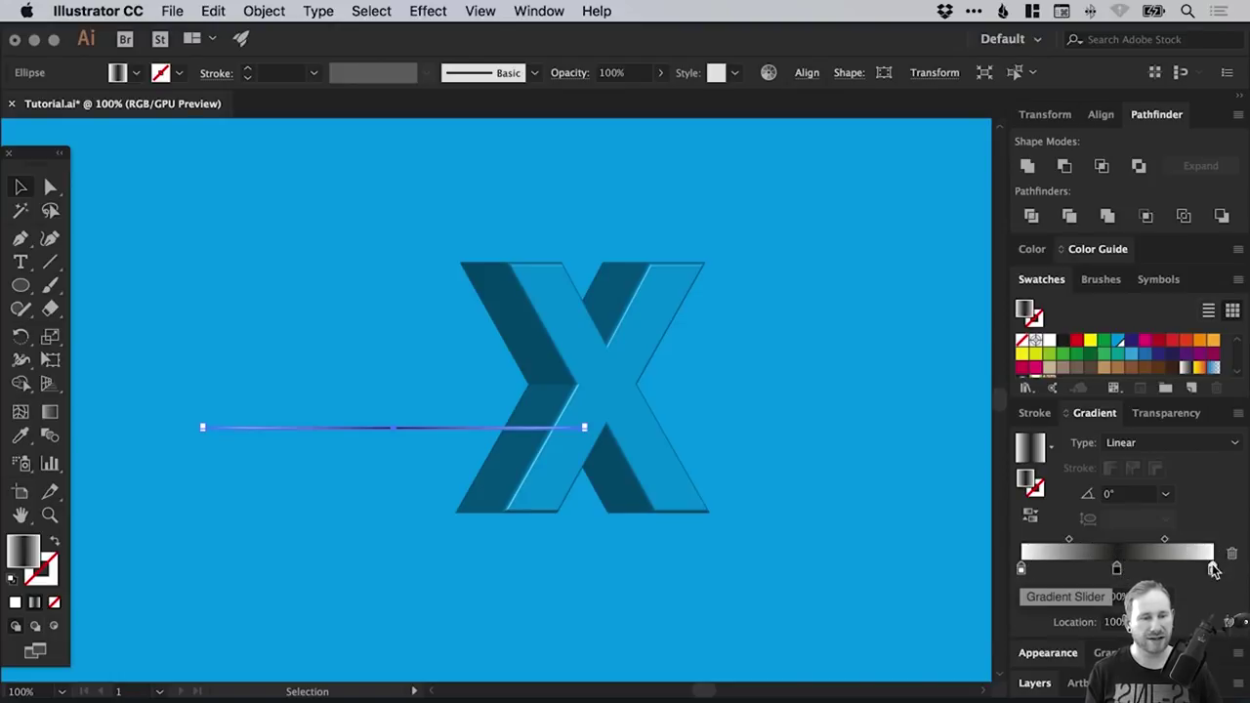
# Set the shadow line's blend mode to Multiply in the Transparency panel
pyautogui.click(1168, 412)
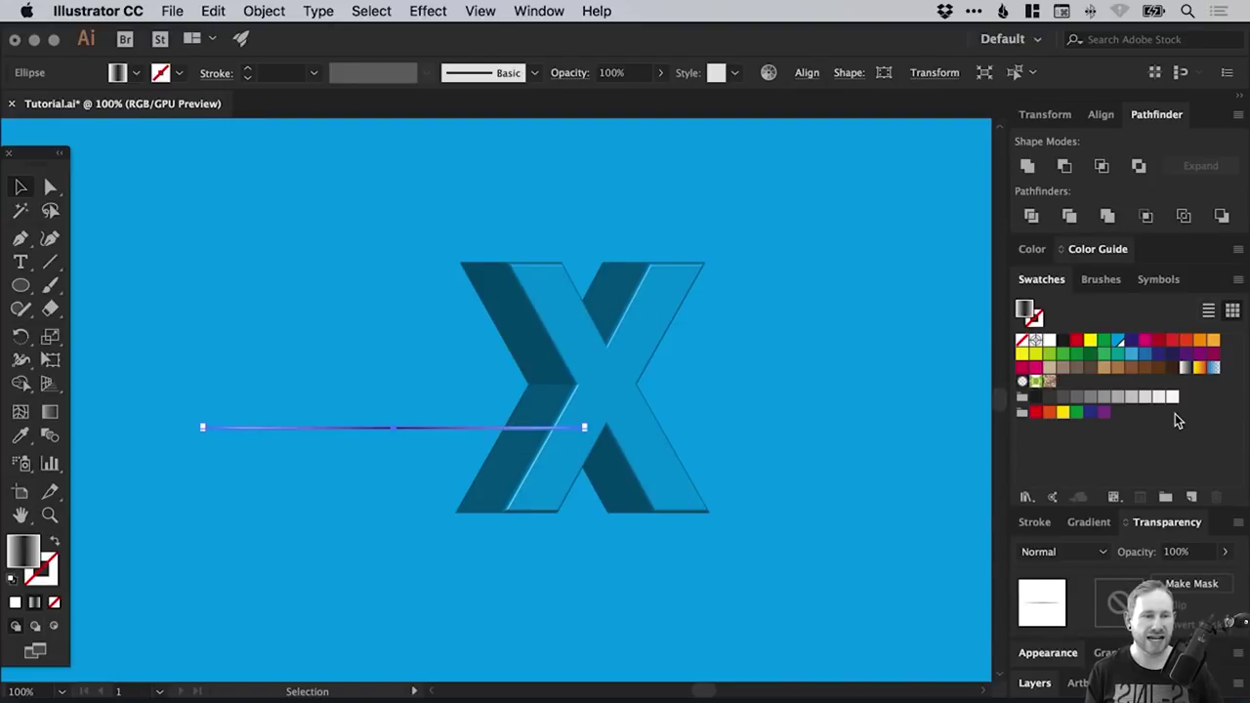
pyautogui.click(1059, 553)
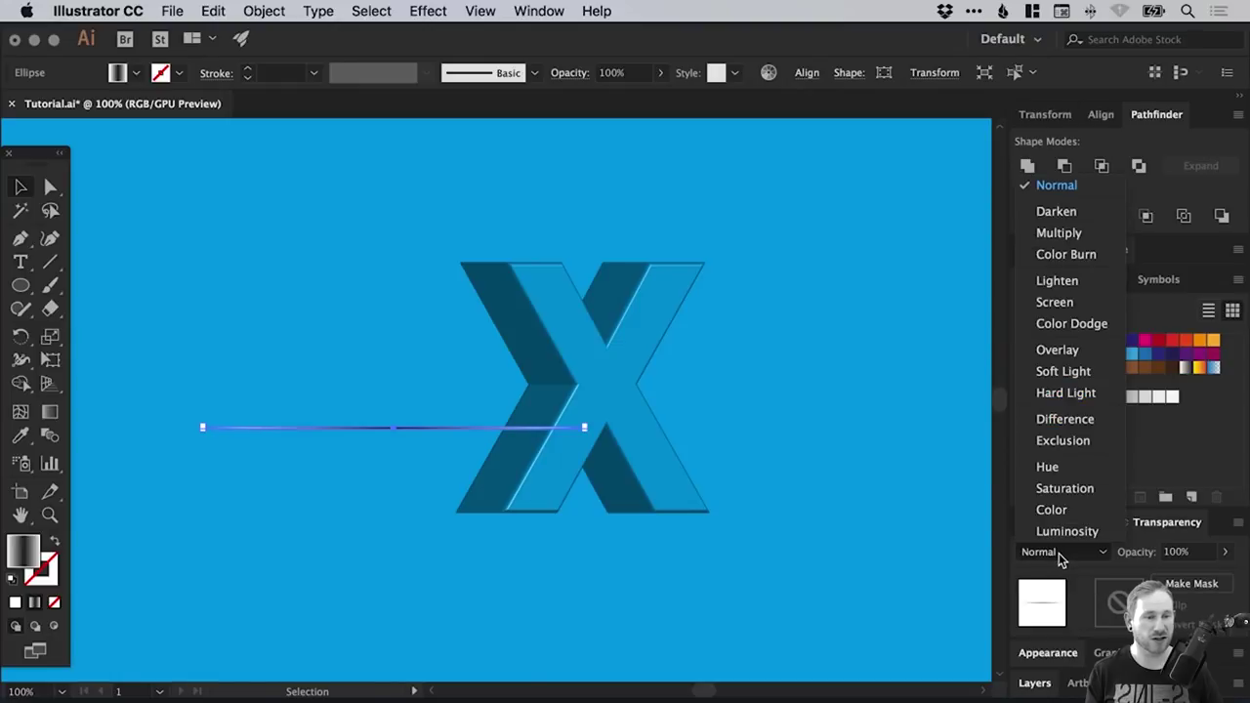
pyautogui.click(1079, 234)
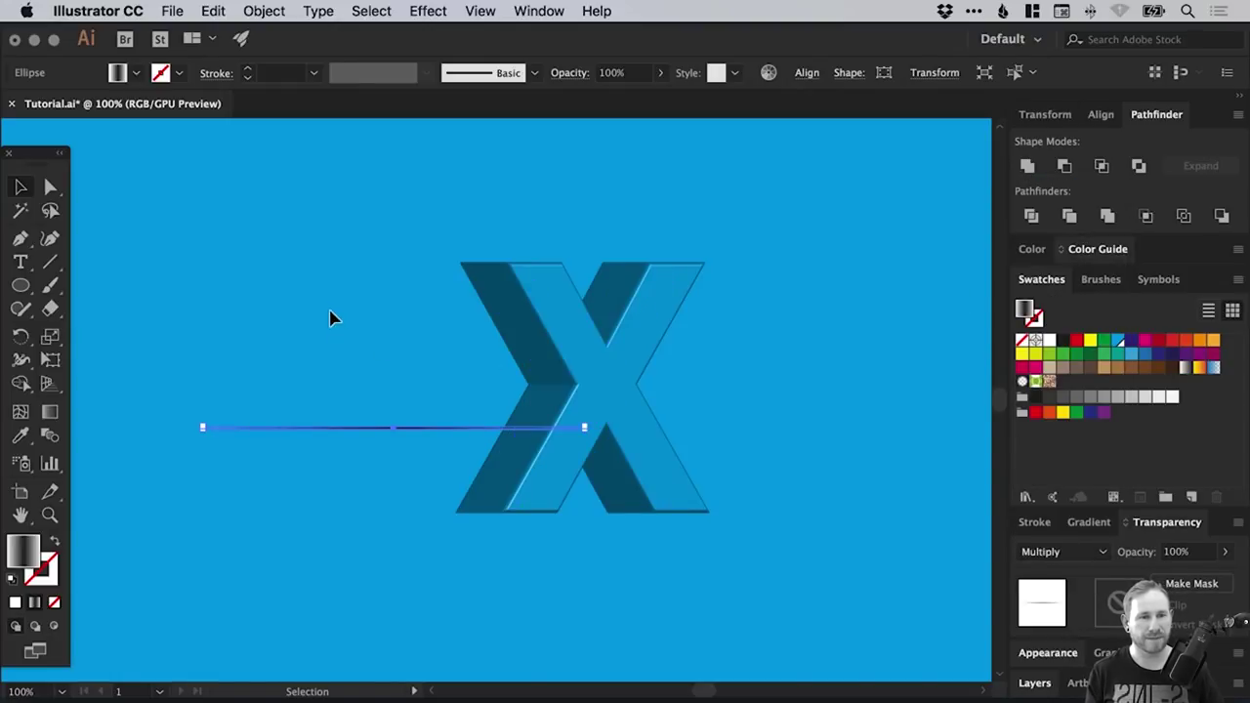
pyautogui.click(318, 418)
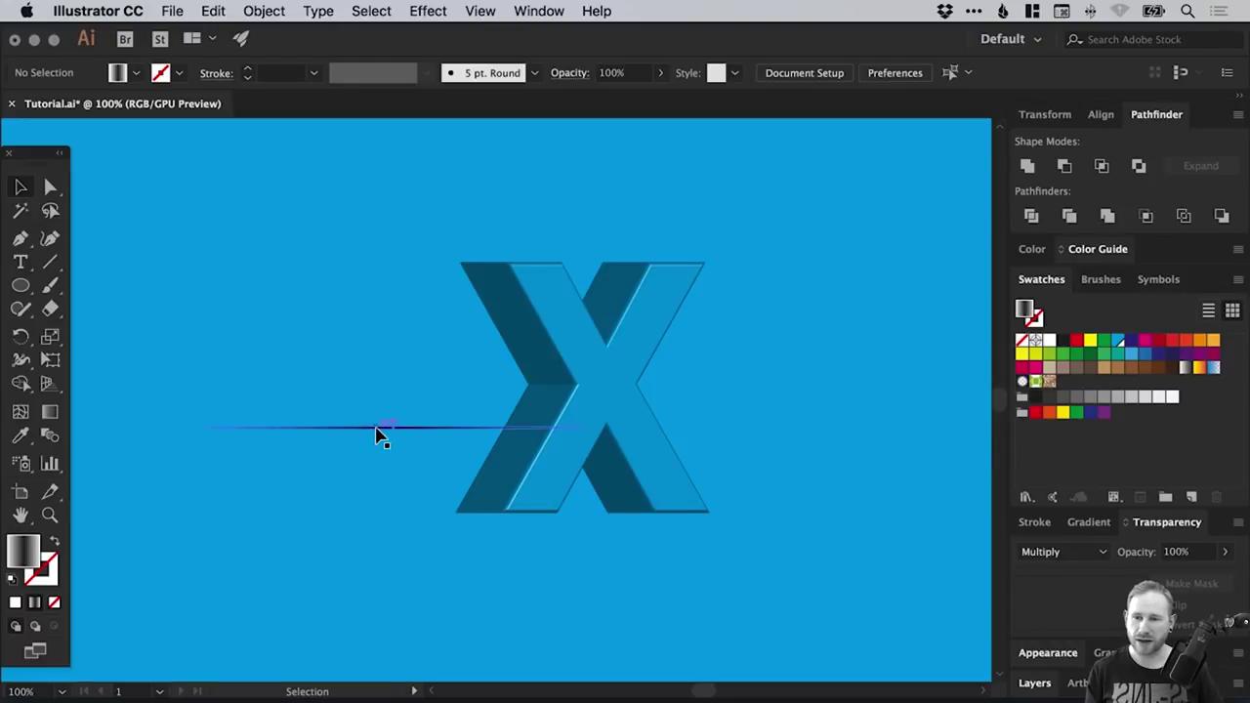
# Move the shadow line down so it sits along the base of the X
pyautogui.moveTo(383, 433); pyautogui.dragTo(523, 521)
pyautogui.click(332, 454)
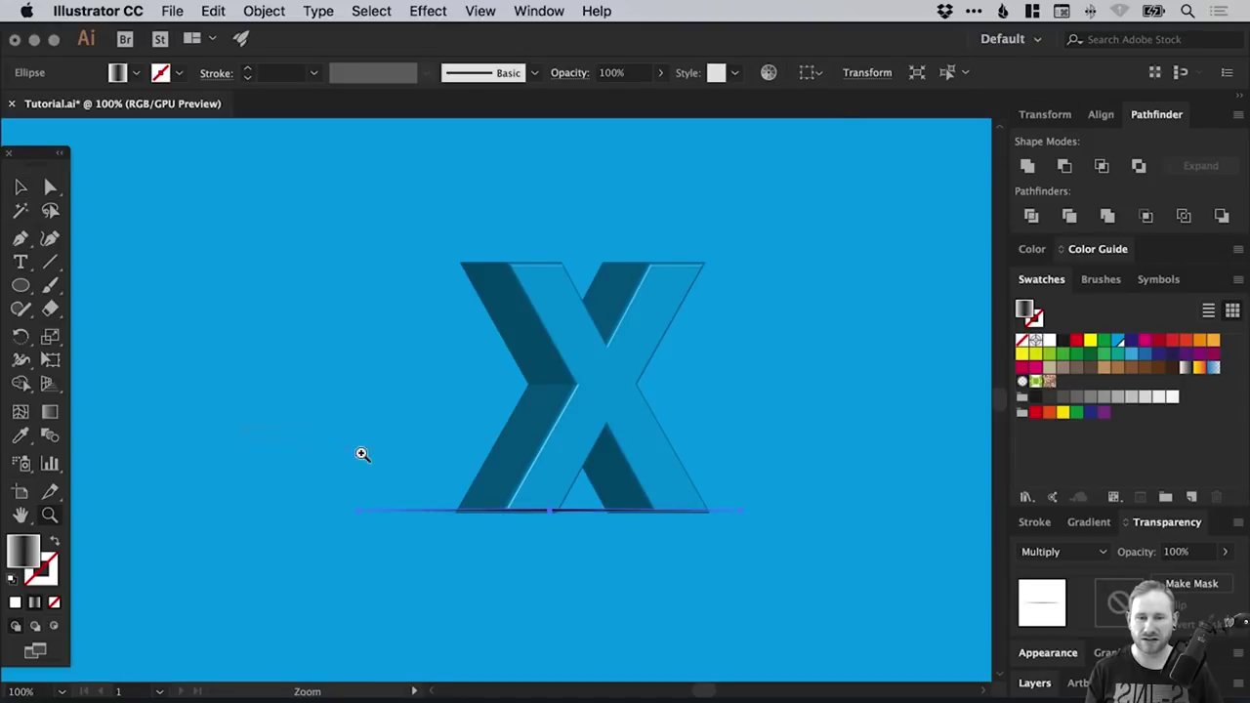
pyautogui.press('z')
pyautogui.click(828, 539)
pyautogui.press('v')
pyautogui.click(547, 441)
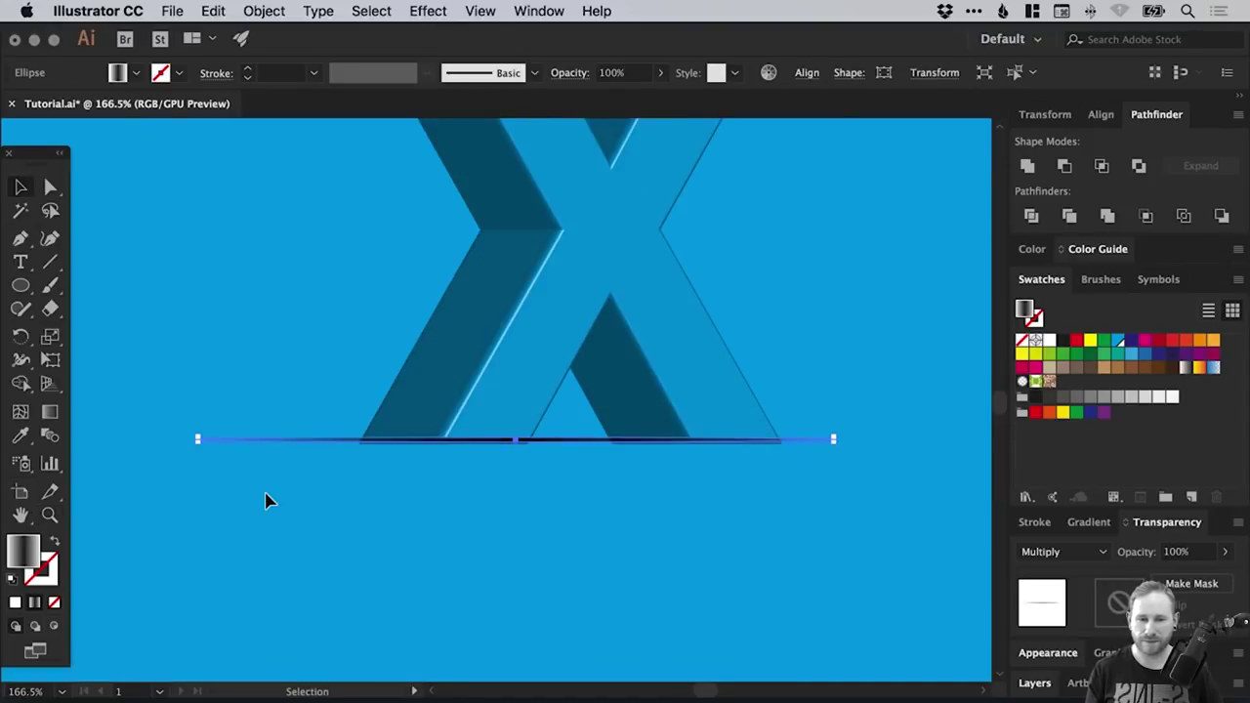
pyautogui.click(269, 483)
pyautogui.click(244, 443)
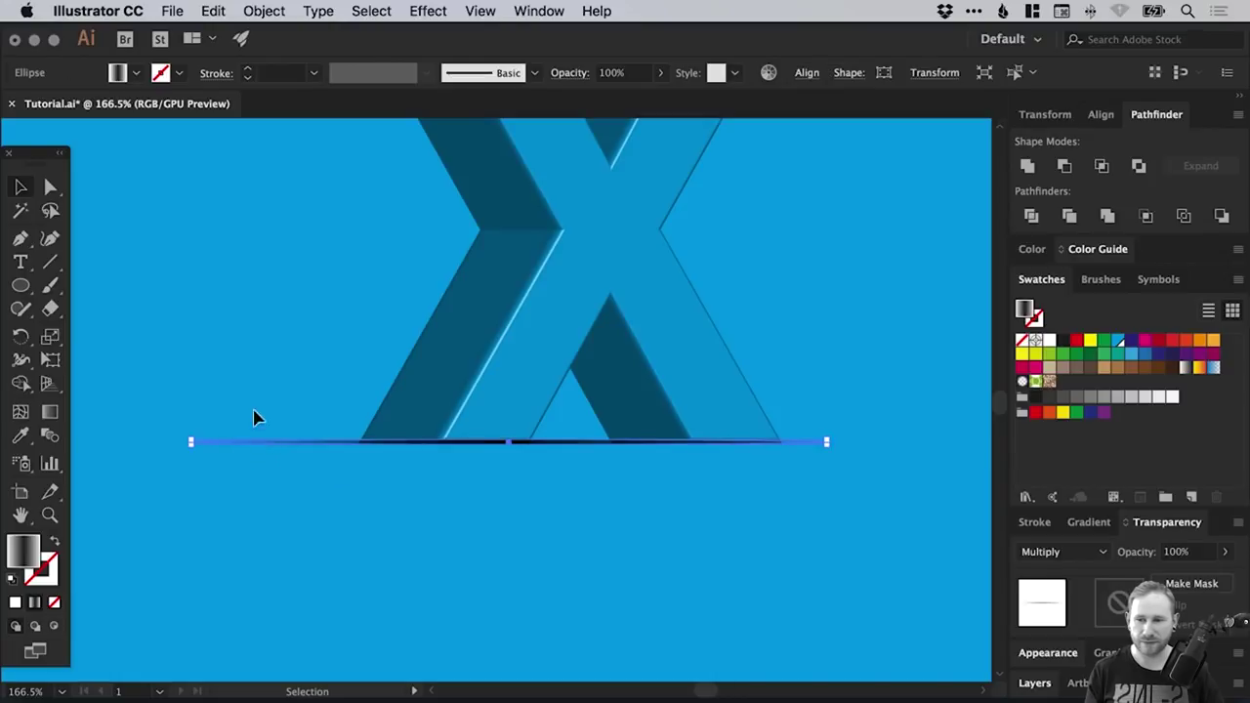
# Send the shadow line one level backward, behind the X
pyautogui.click(263, 10)
pyautogui.moveTo(327, 52)
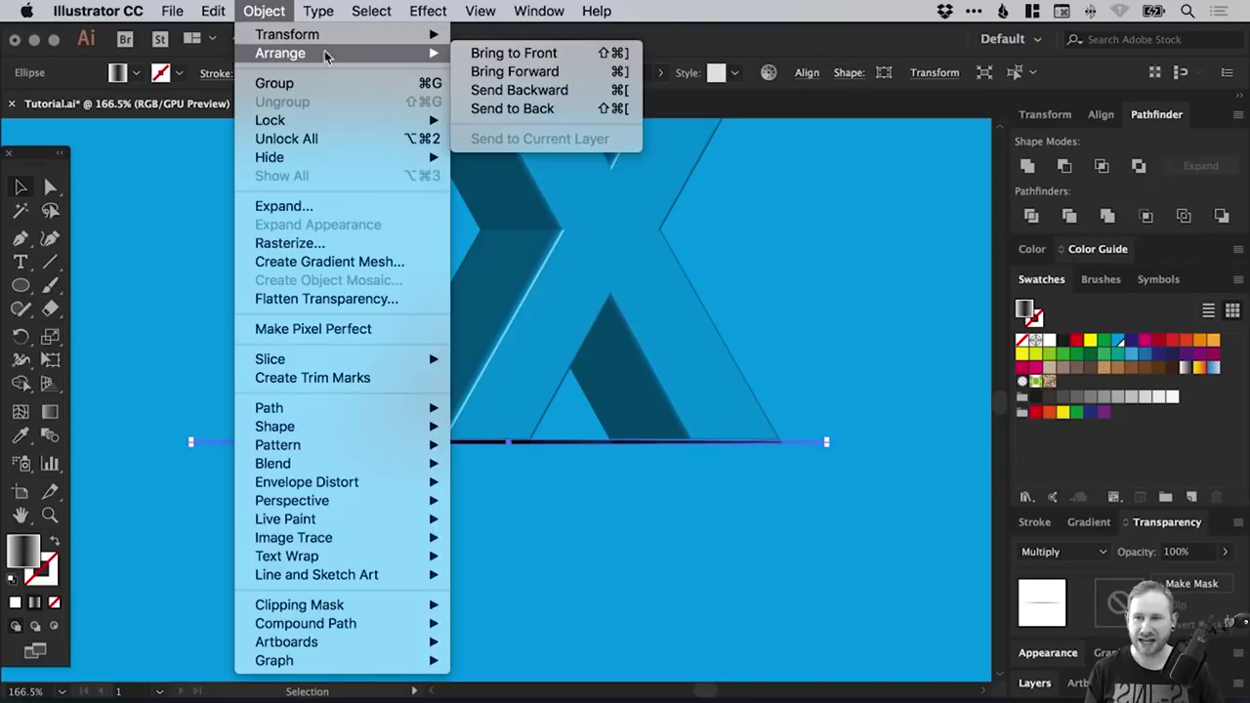
pyautogui.click(542, 90)
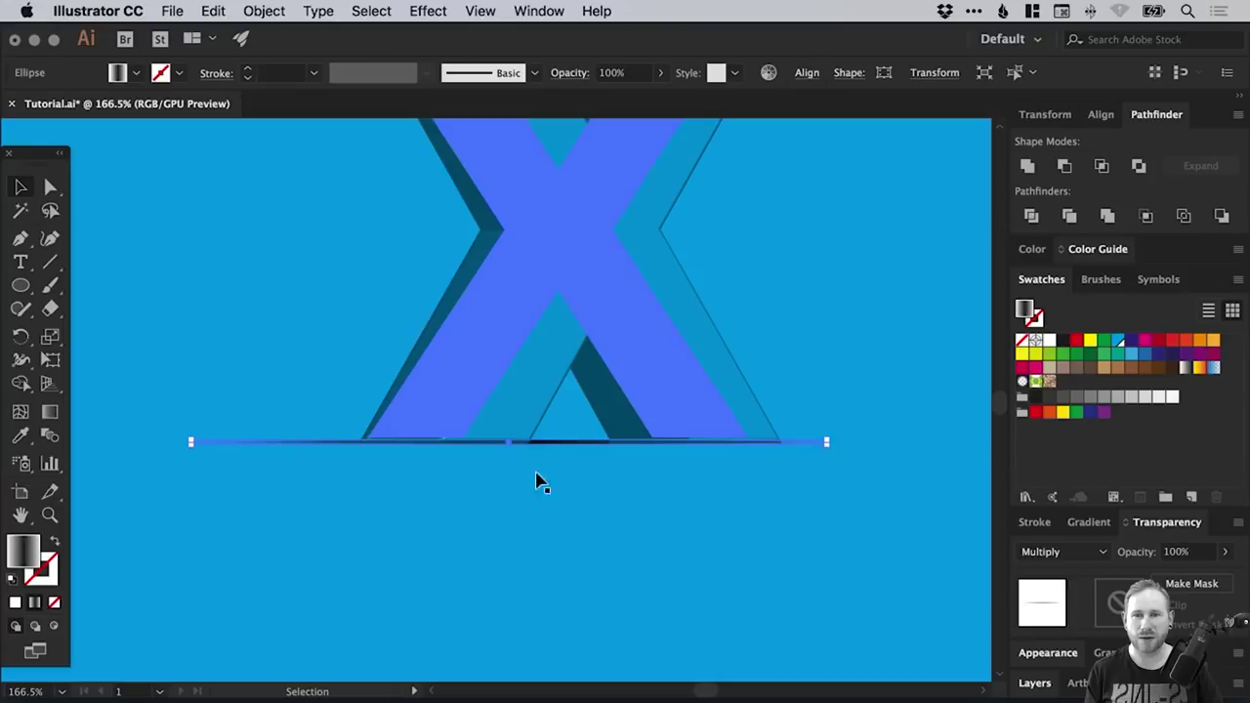
# Set the shadow line's width to exactly 400 px in the Transform fields
pyautogui.click(230, 379)
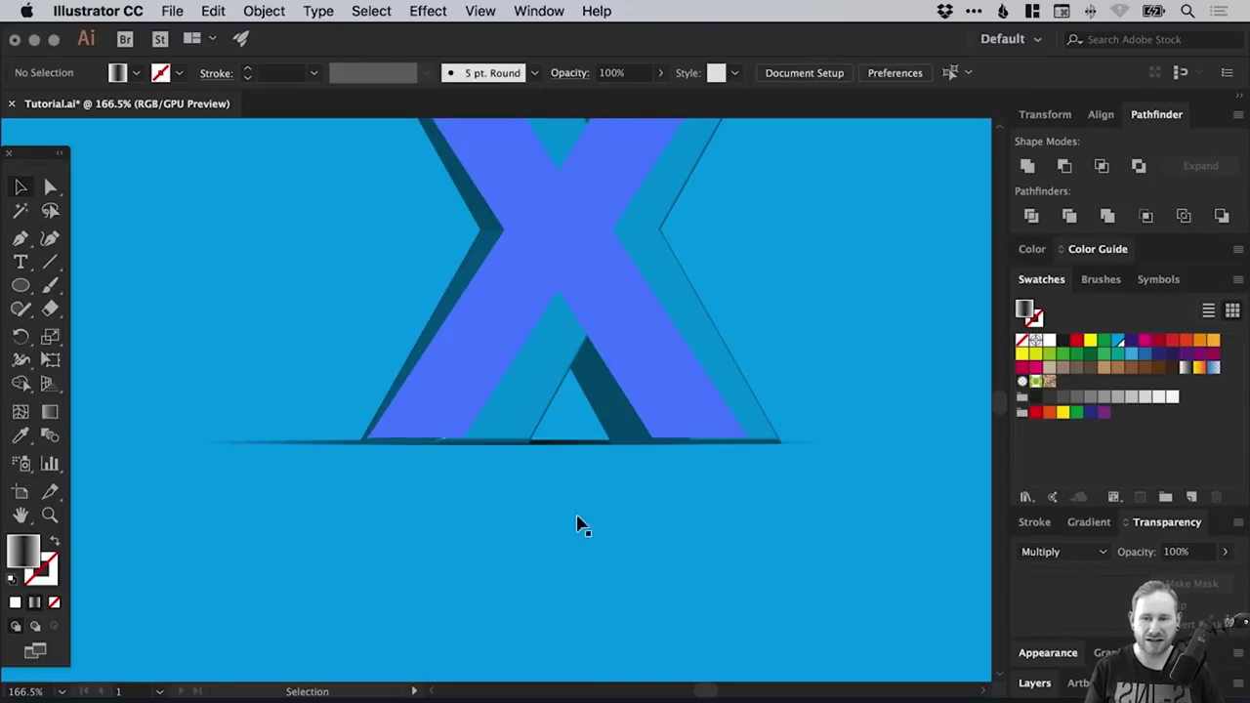
pyautogui.click(275, 444)
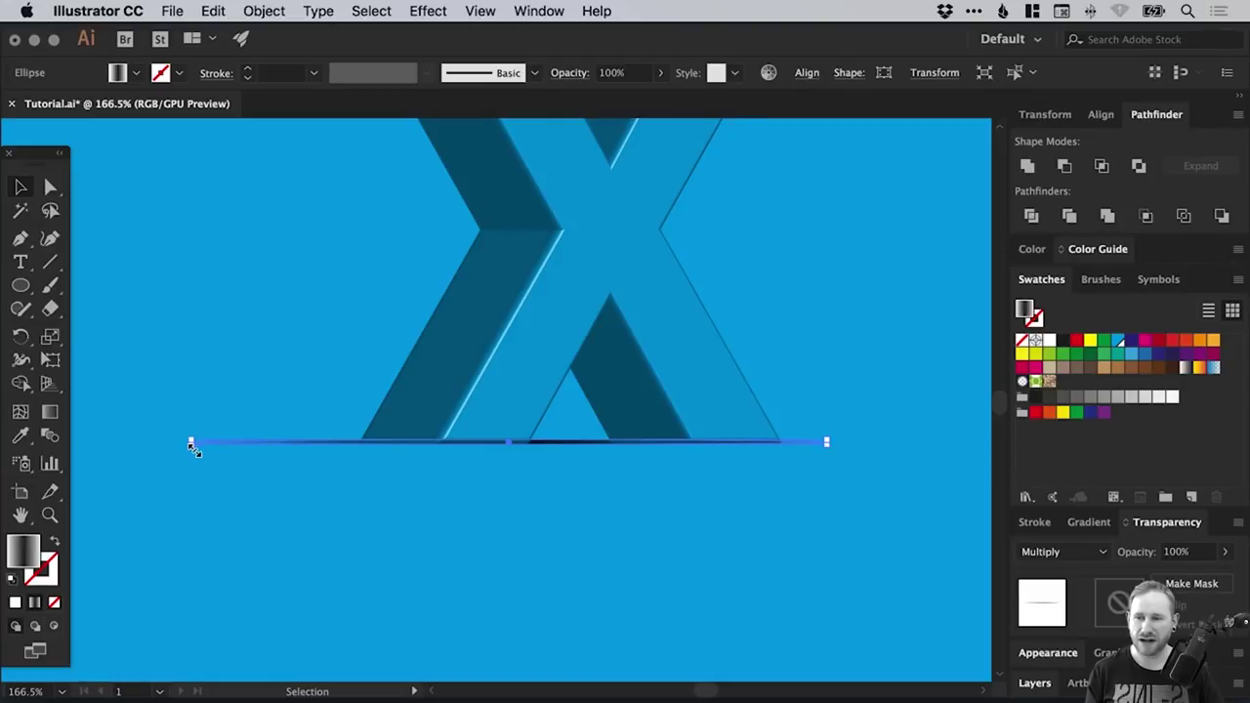
pyautogui.moveTo(191, 444); pyautogui.dragTo(132, 447)
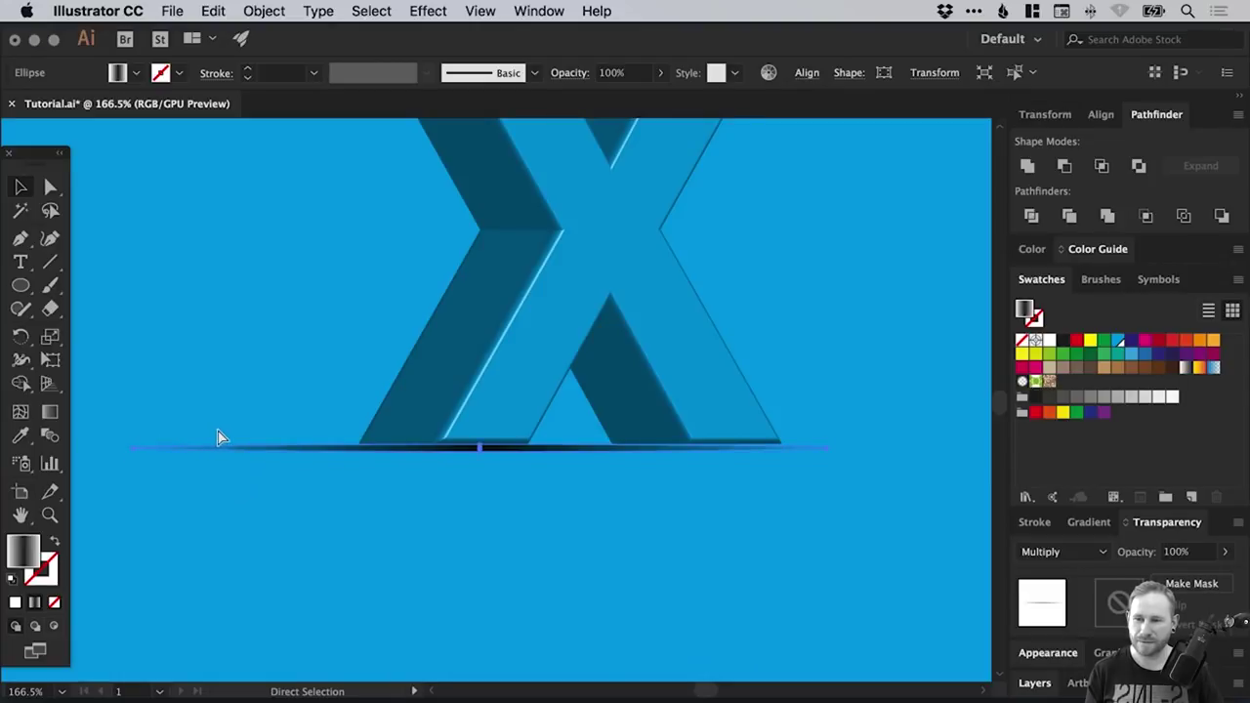
pyautogui.press('cmd+z')
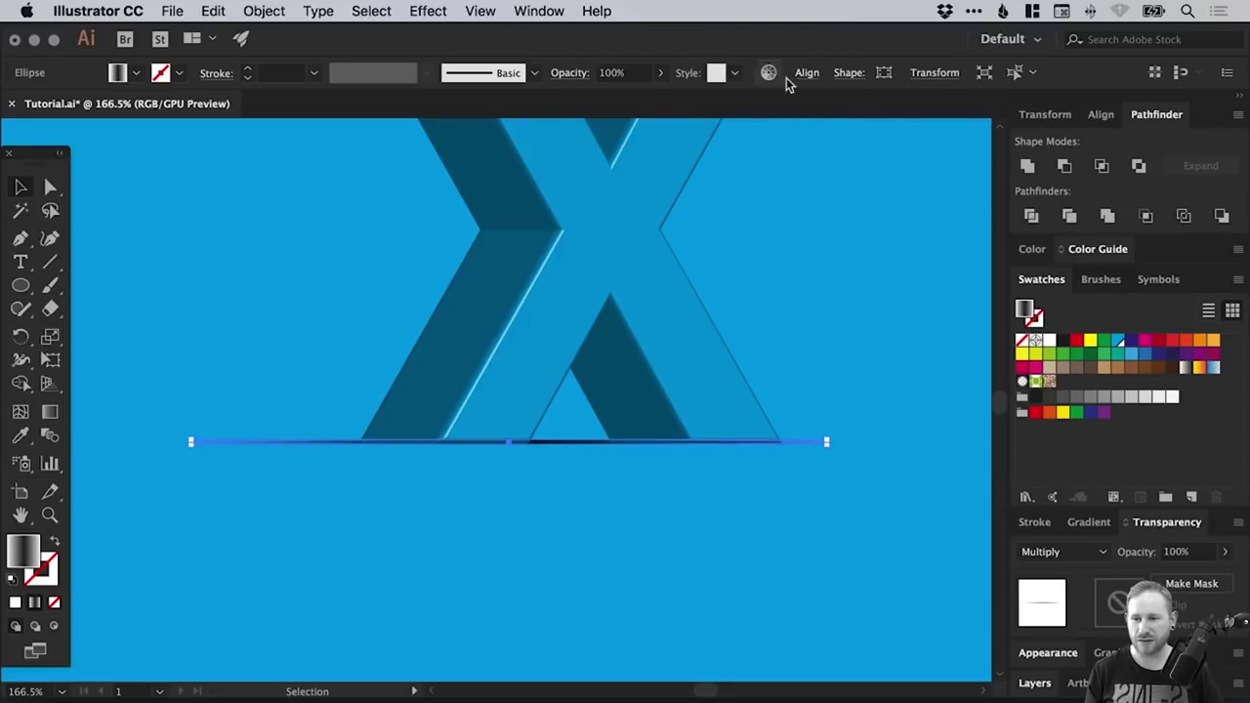
pyautogui.click(934, 74)
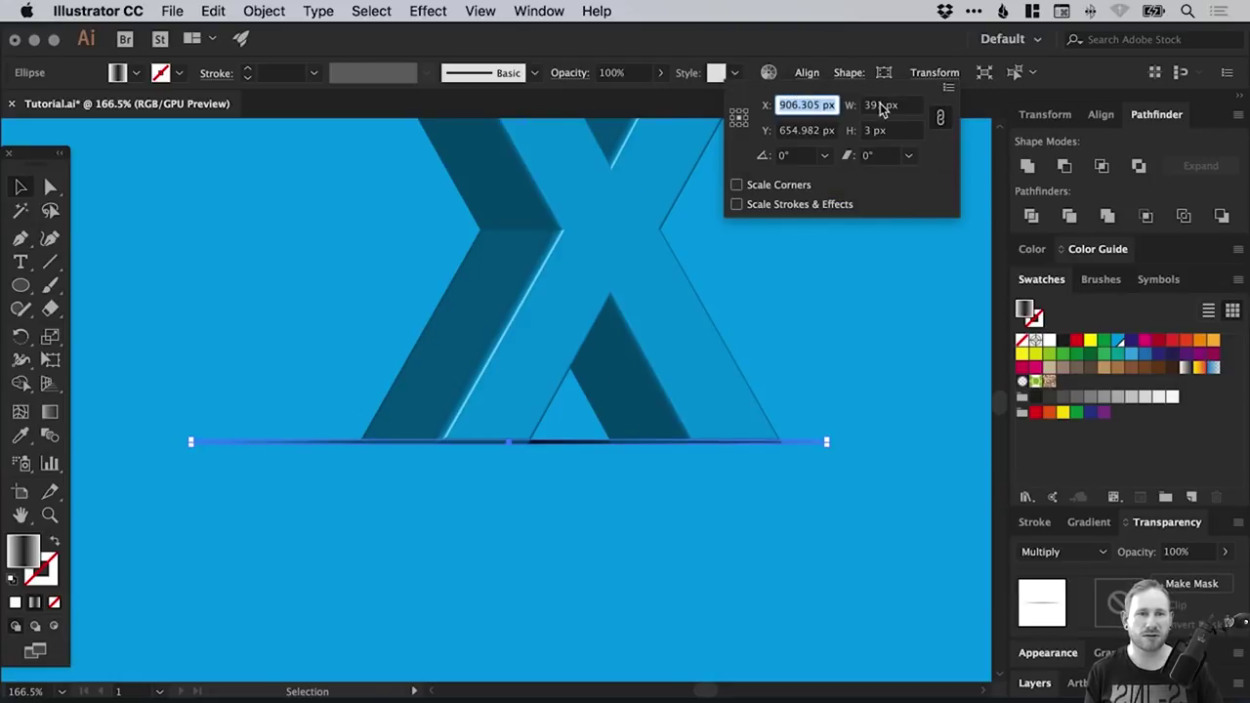
pyautogui.click(898, 108)
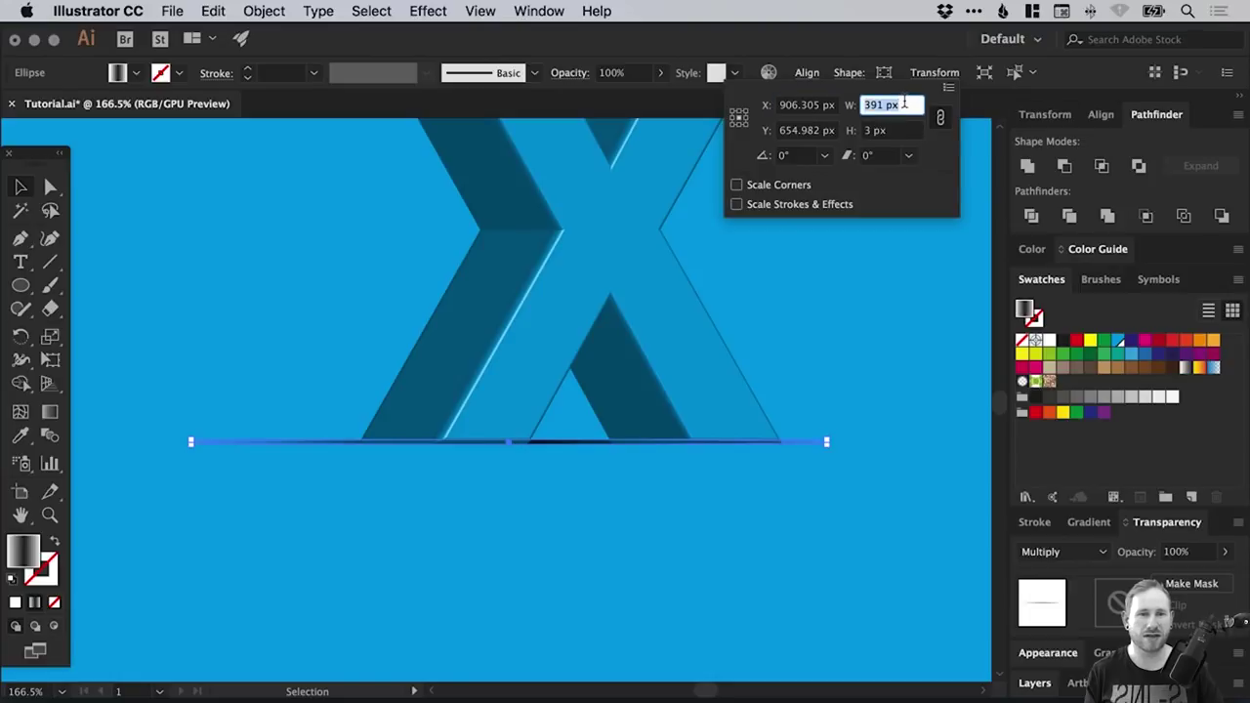
pyautogui.write('4')
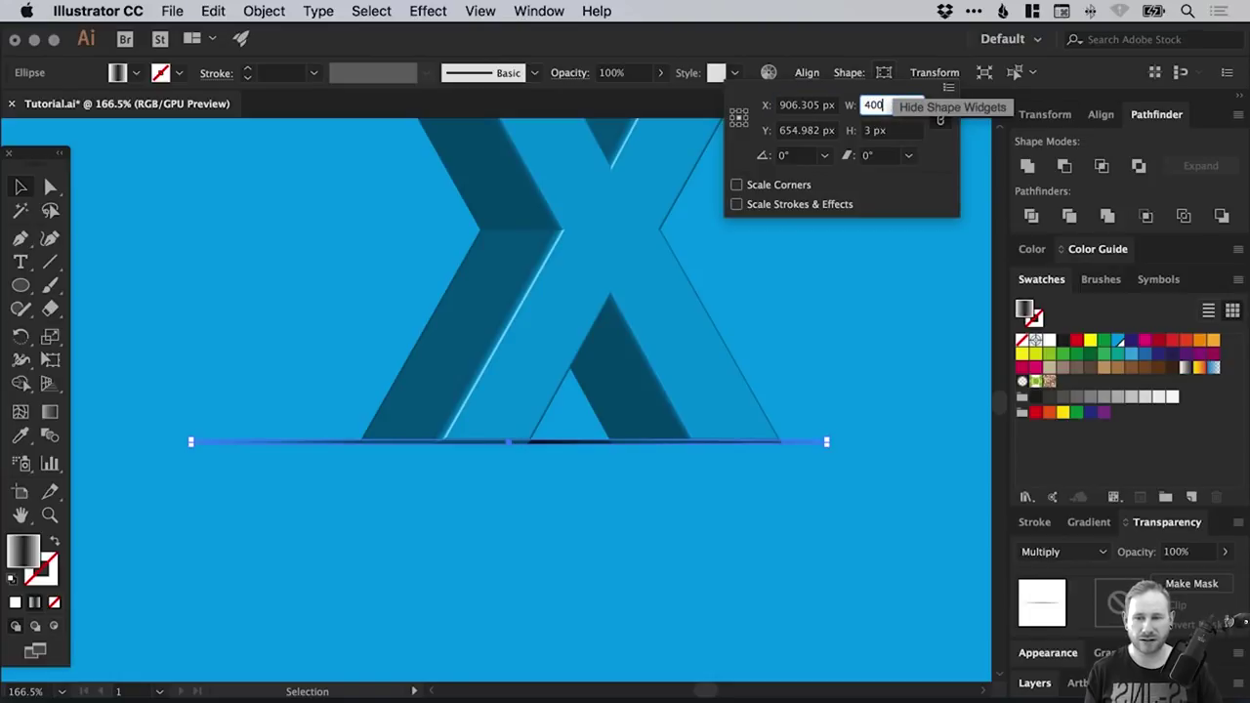
pyautogui.write('00')
pyautogui.press('Return')
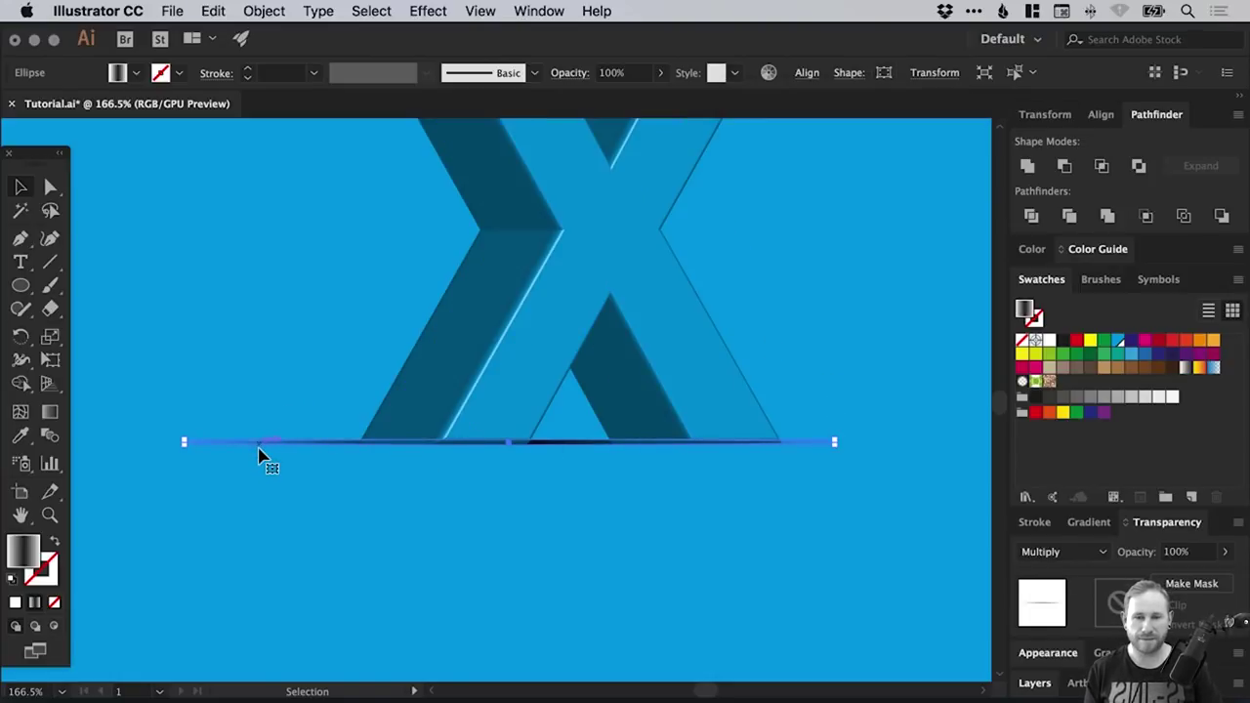
pyautogui.moveTo(258, 454)
pyautogui.mouseDown()
pyautogui.moveTo(330, 440)
pyautogui.moveTo(245, 452)
pyautogui.moveTo(259, 452)
pyautogui.mouseUp()
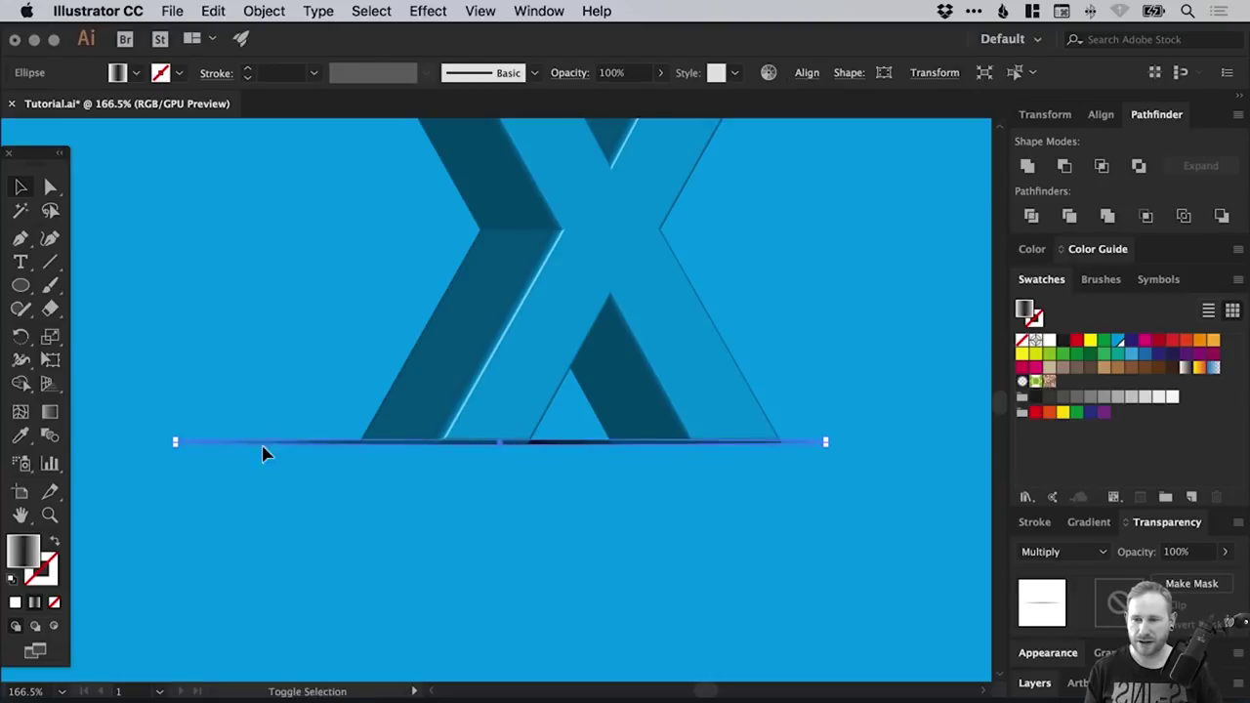
pyautogui.press('super+minus')
pyautogui.press('super+minus')
pyautogui.press('super+minus')
pyautogui.click(299, 369)
pyautogui.moveTo(560, 413); pyautogui.dragTo(551, 452)
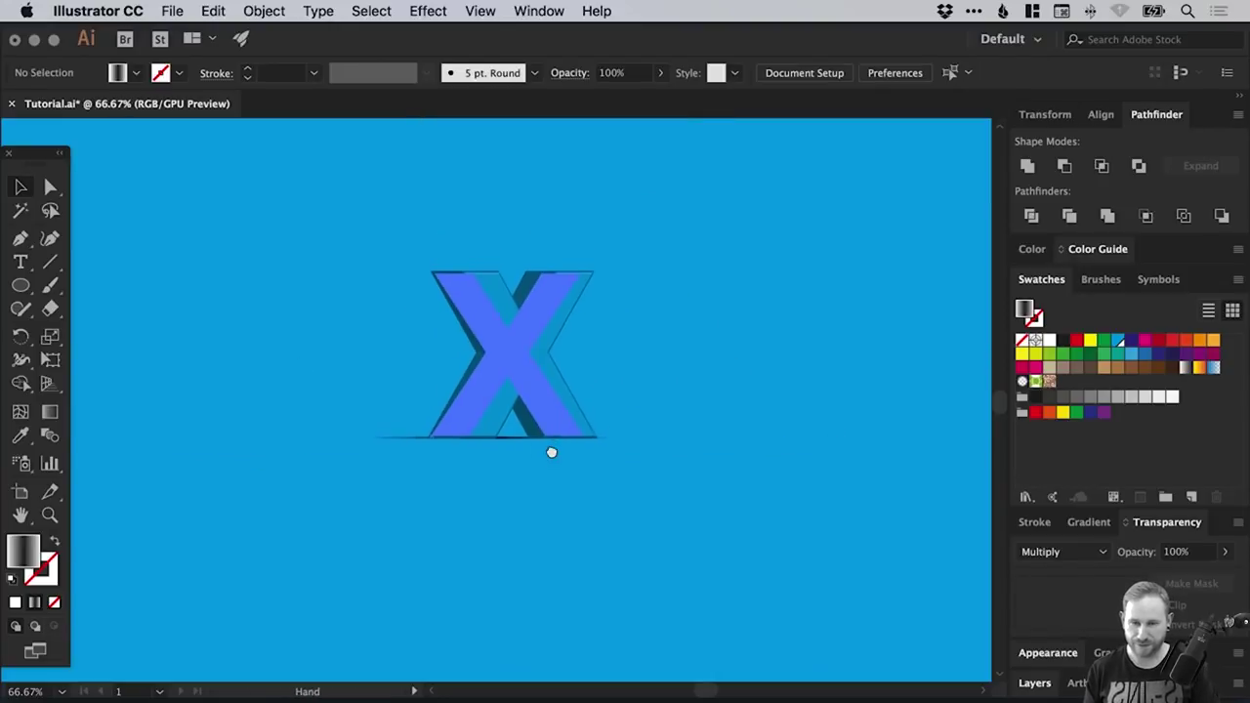
pyautogui.click(452, 481)
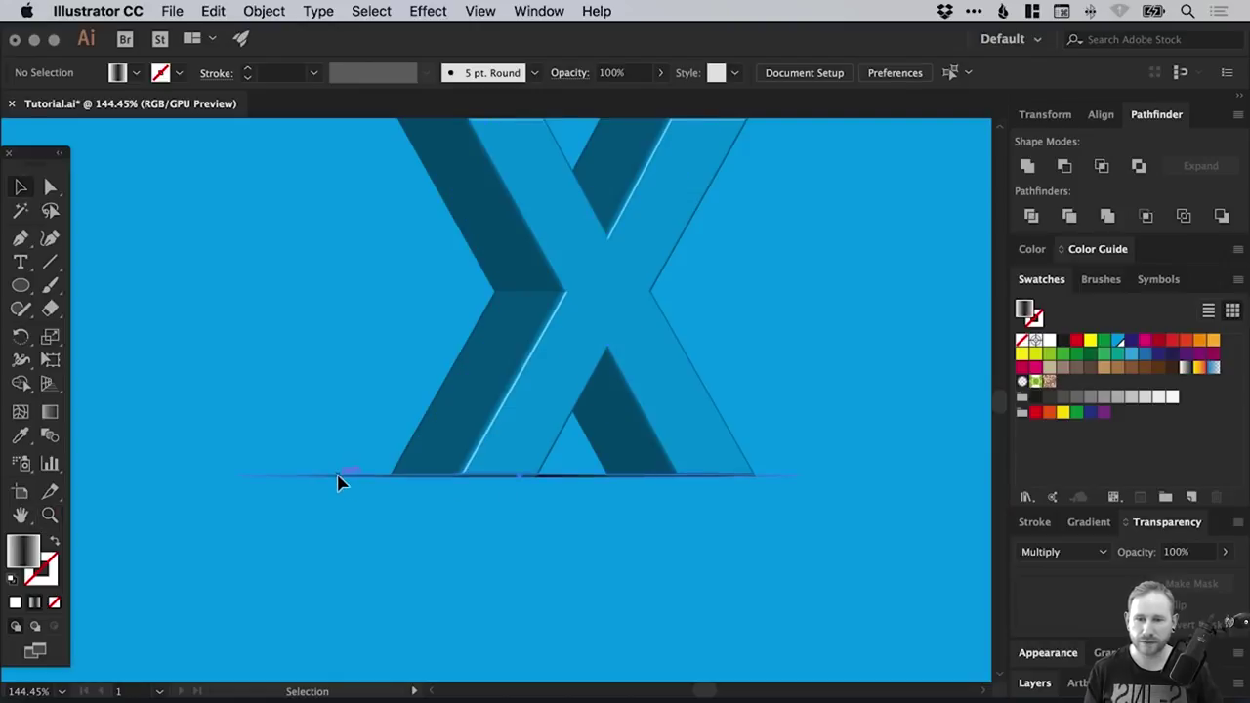
pyautogui.moveTo(339, 482); pyautogui.dragTo(346, 480)
pyautogui.press('super+minus')
pyautogui.press('super+minus')
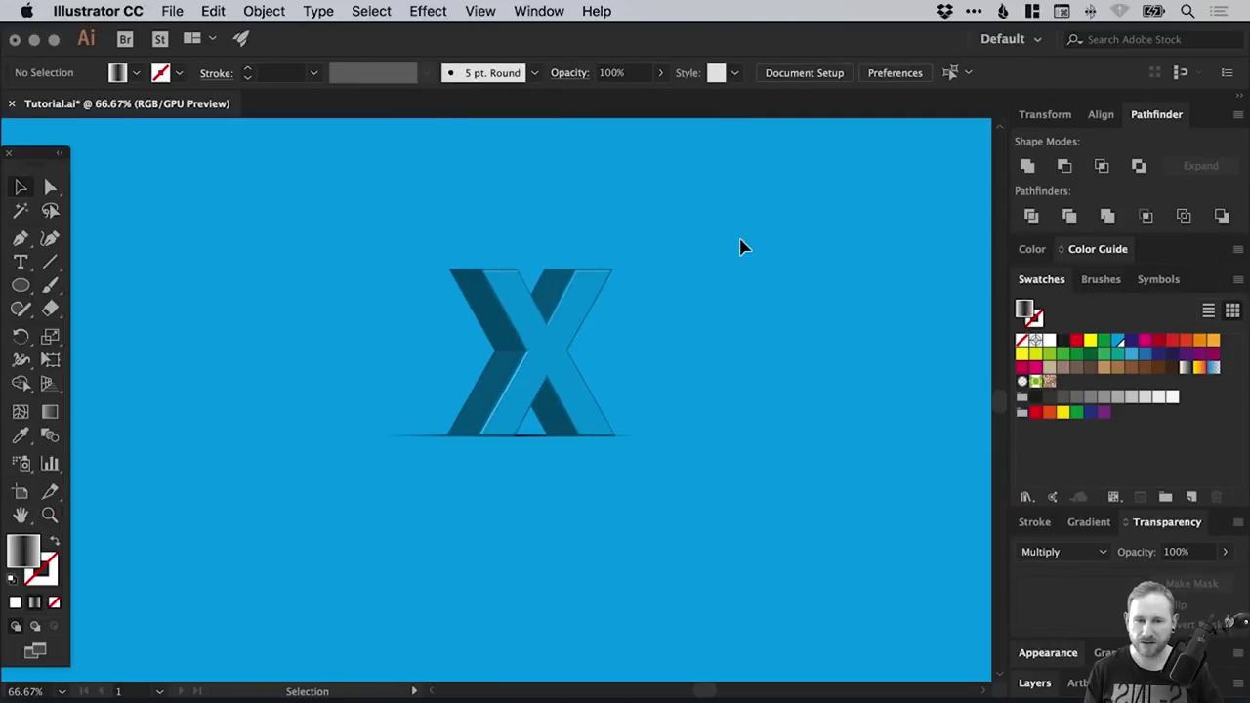
pyautogui.click(527, 339)
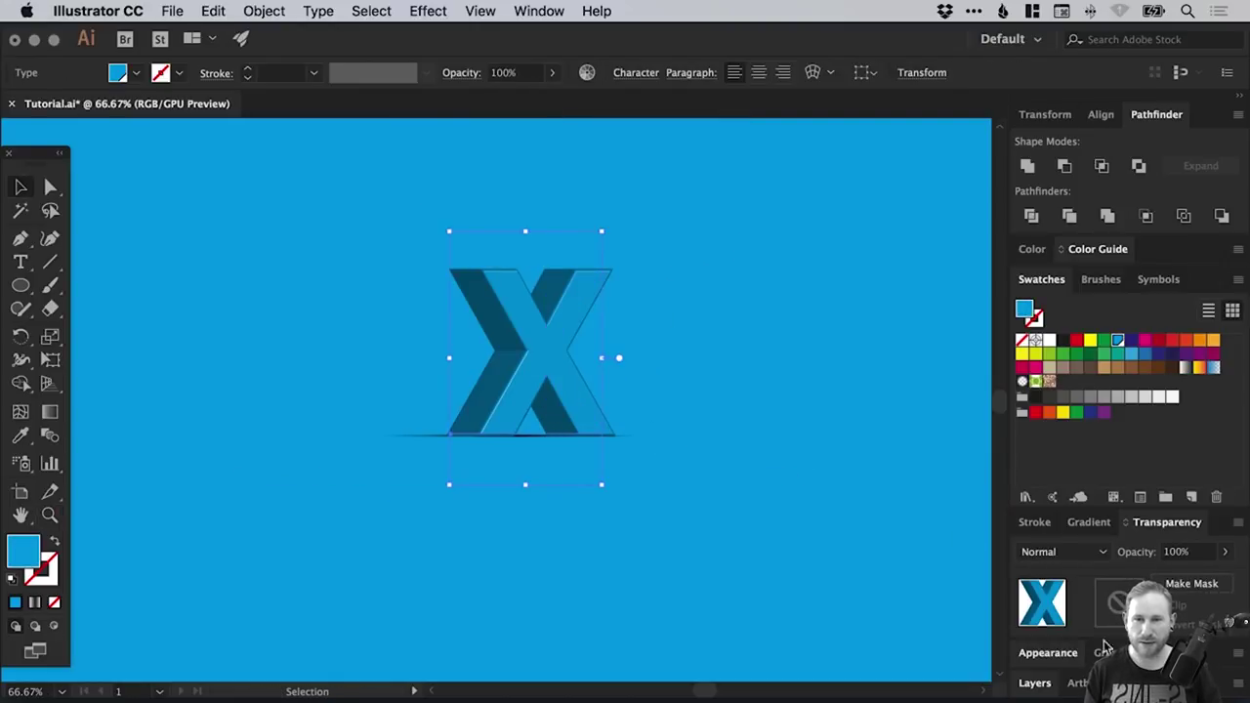
pyautogui.click(1046, 652)
pyautogui.click(1088, 623)
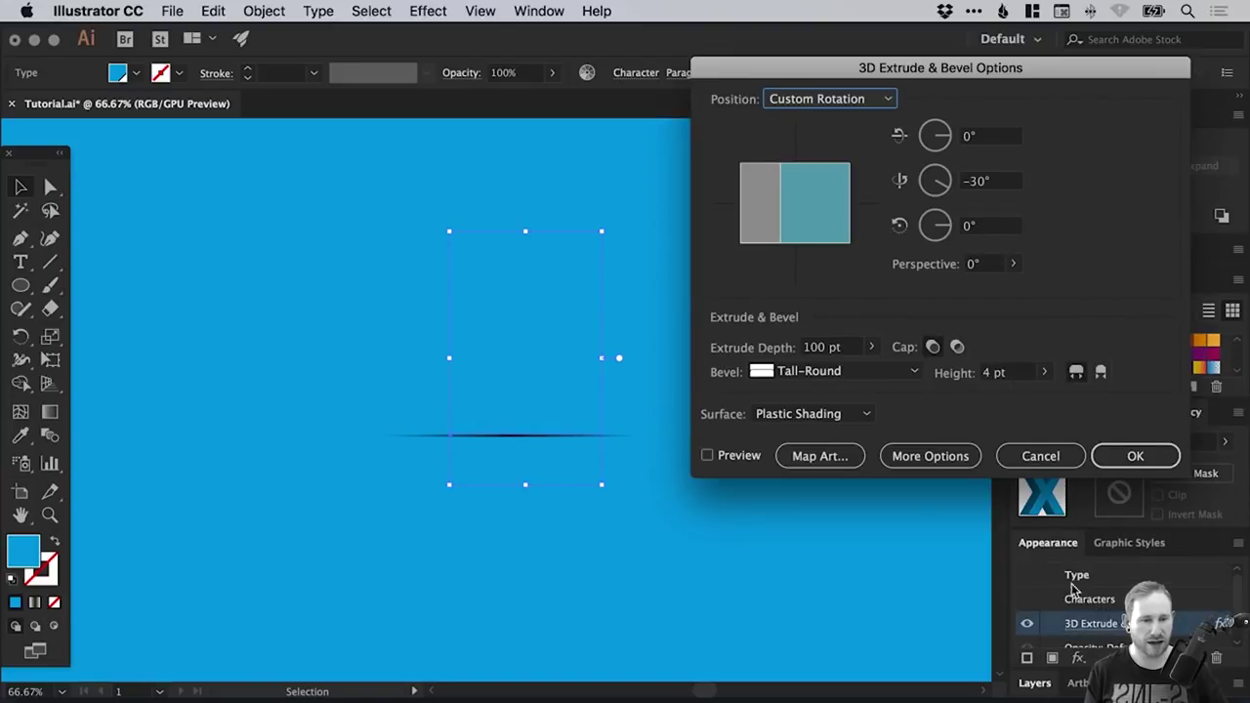
pyautogui.click(907, 455)
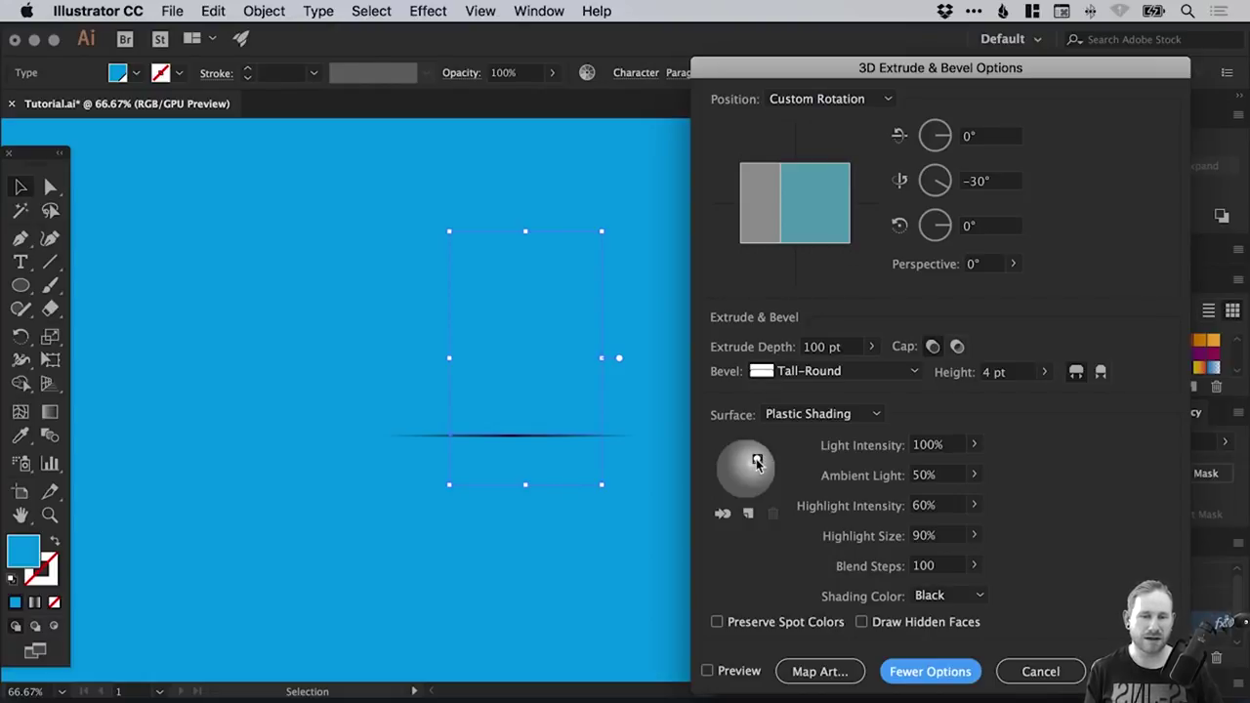
pyautogui.click(1123, 671)
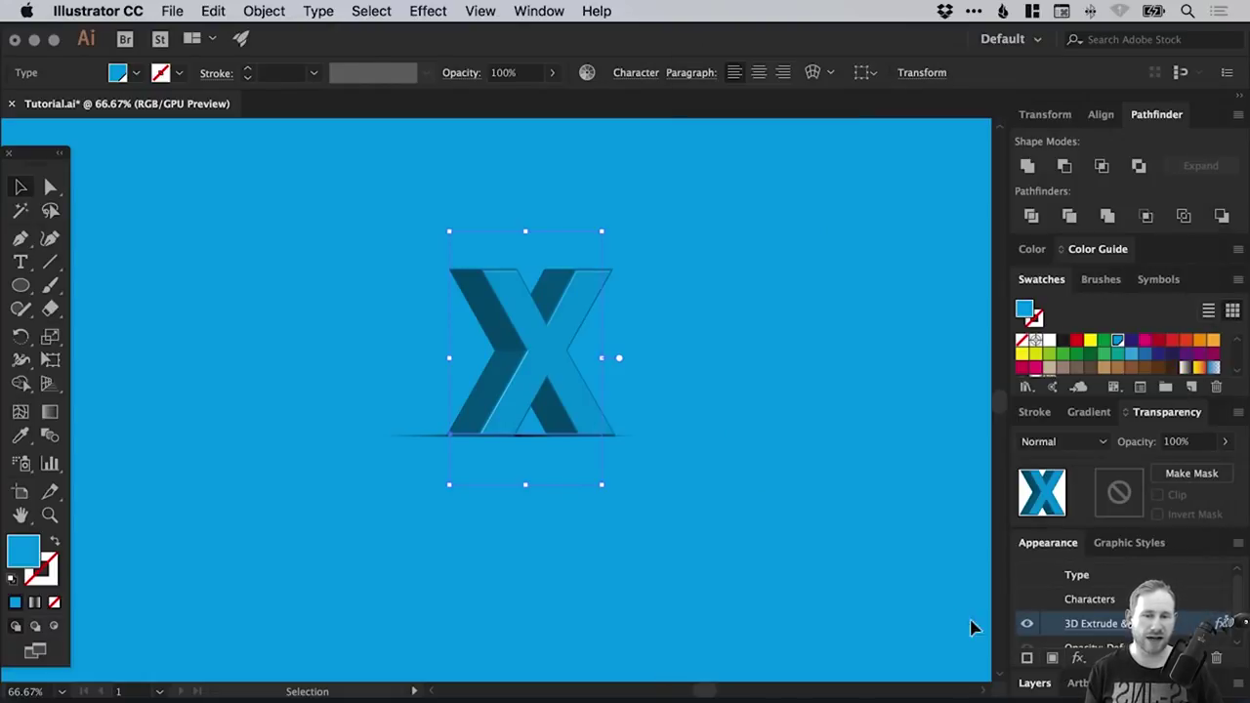
pyautogui.click(342, 436)
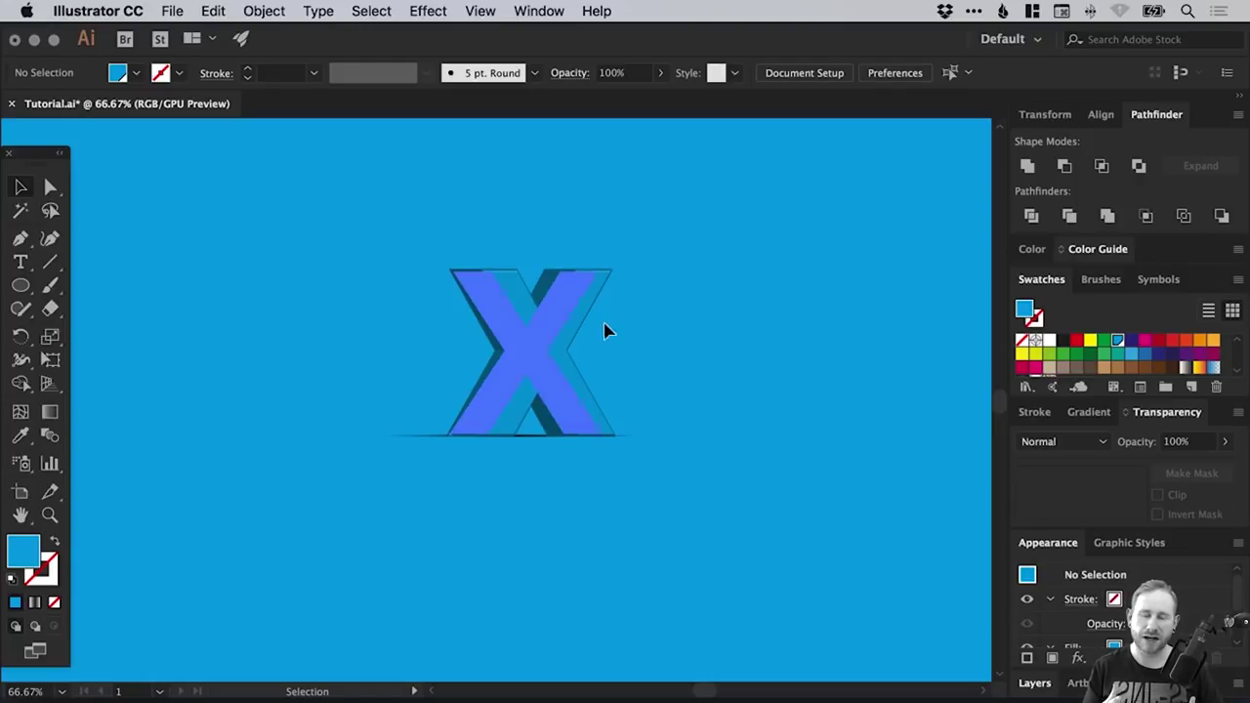
# Collapse the side panels and reposition the X on the canvas
pyautogui.click(1238, 104)
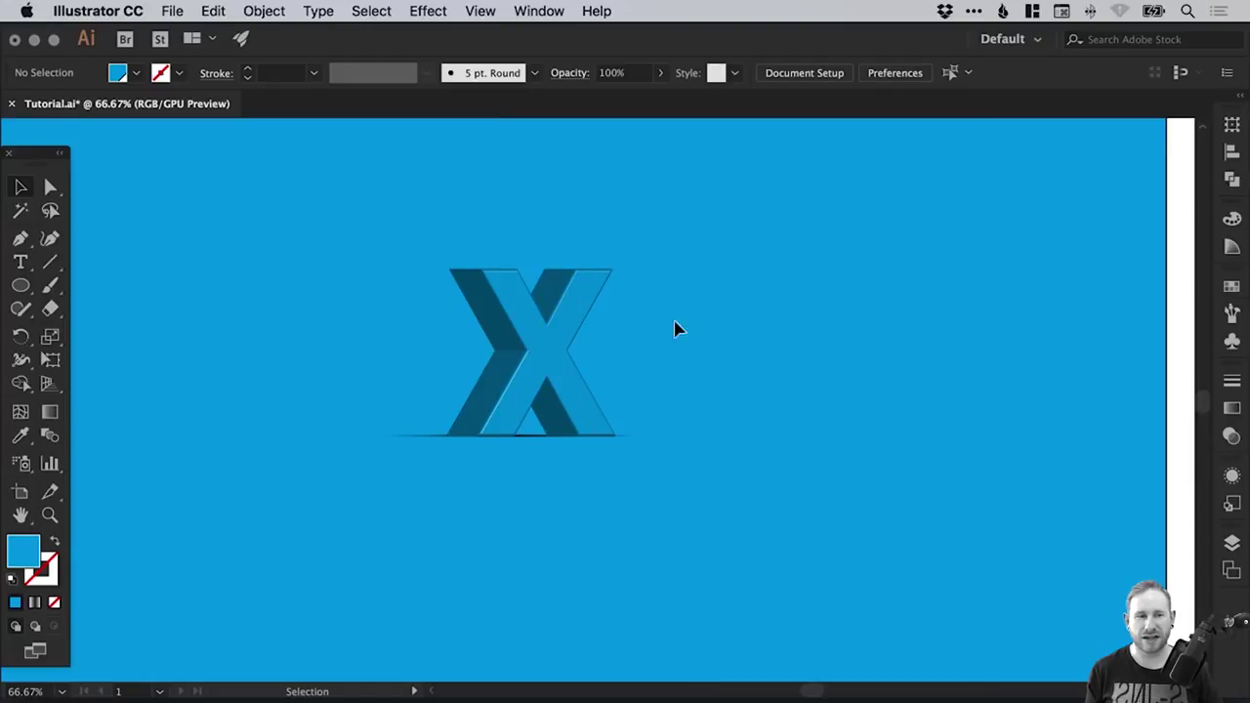
pyautogui.moveTo(402, 298); pyautogui.dragTo(659, 472)
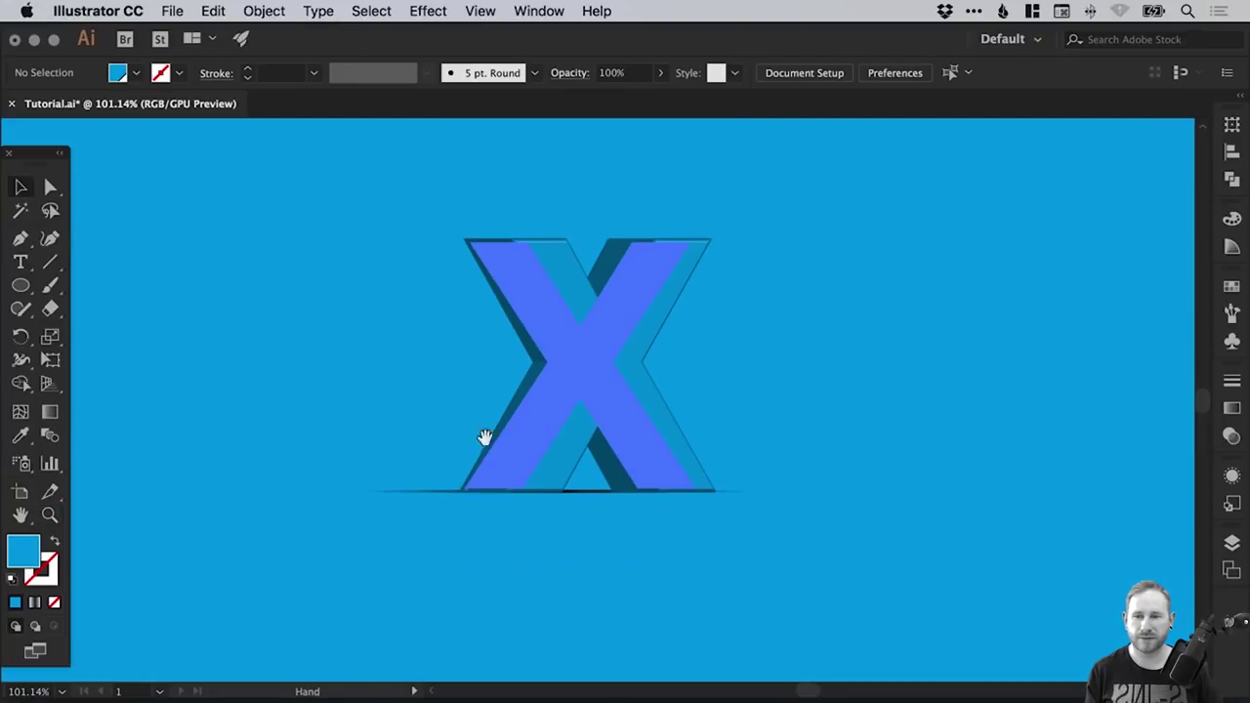
pyautogui.moveTo(482, 438); pyautogui.dragTo(470, 493)
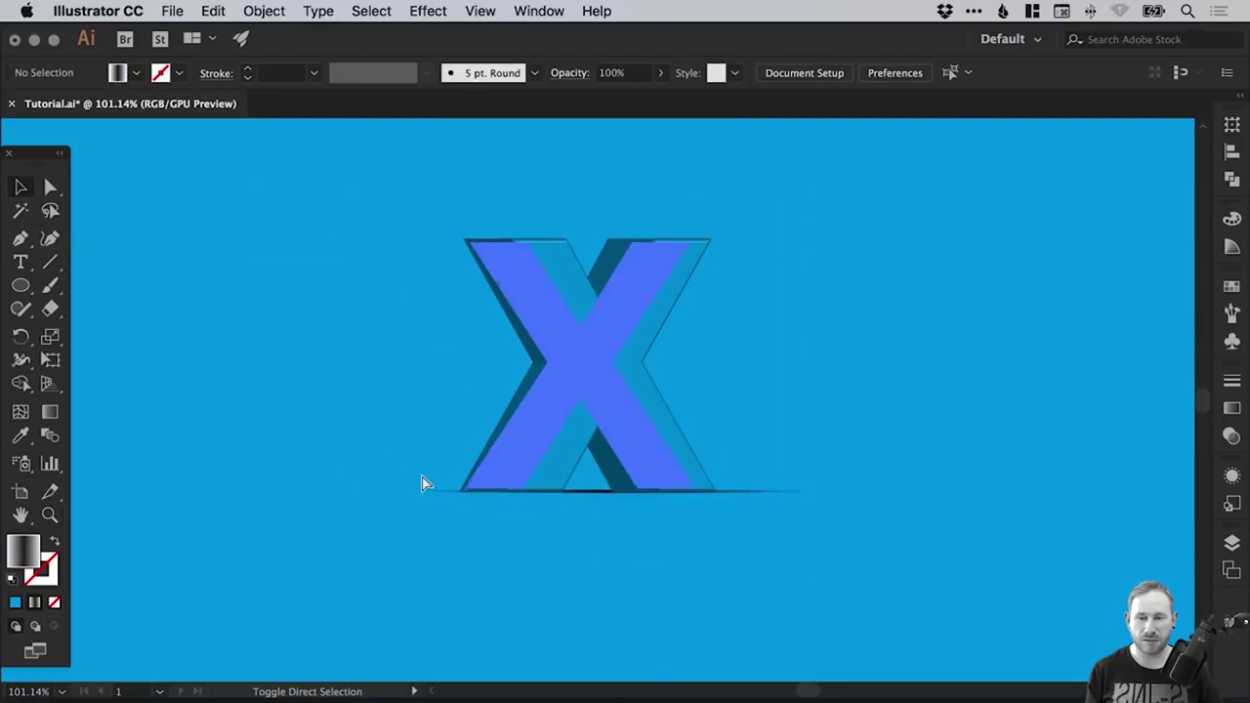
pyautogui.click(334, 381)
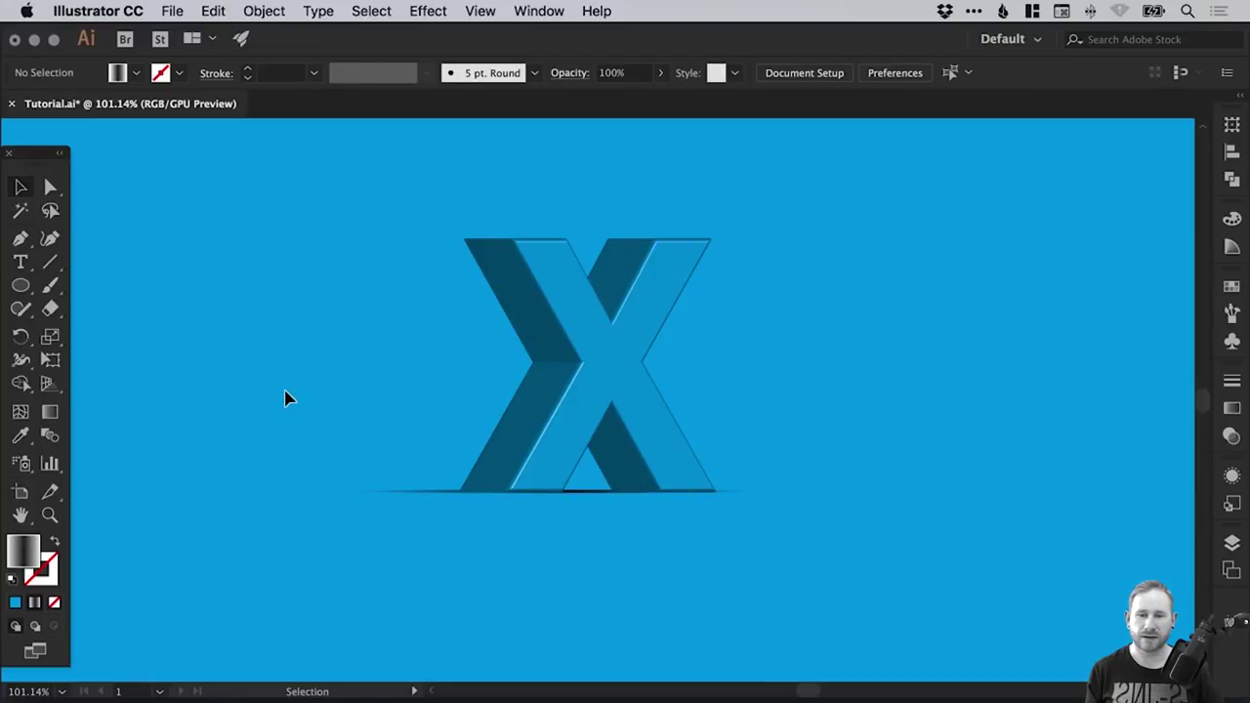
# Lower the shadow ellipse's opacity to 60% in the Transparency panel
pyautogui.click(420, 491)
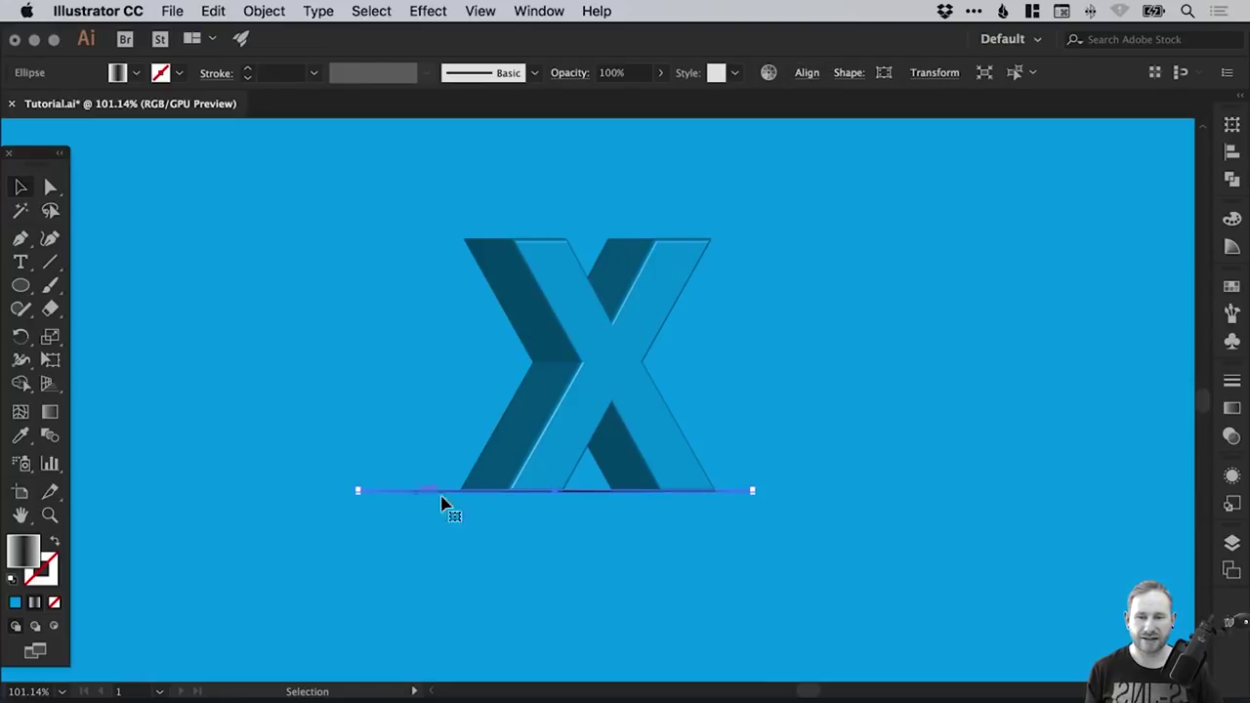
pyautogui.click(1232, 437)
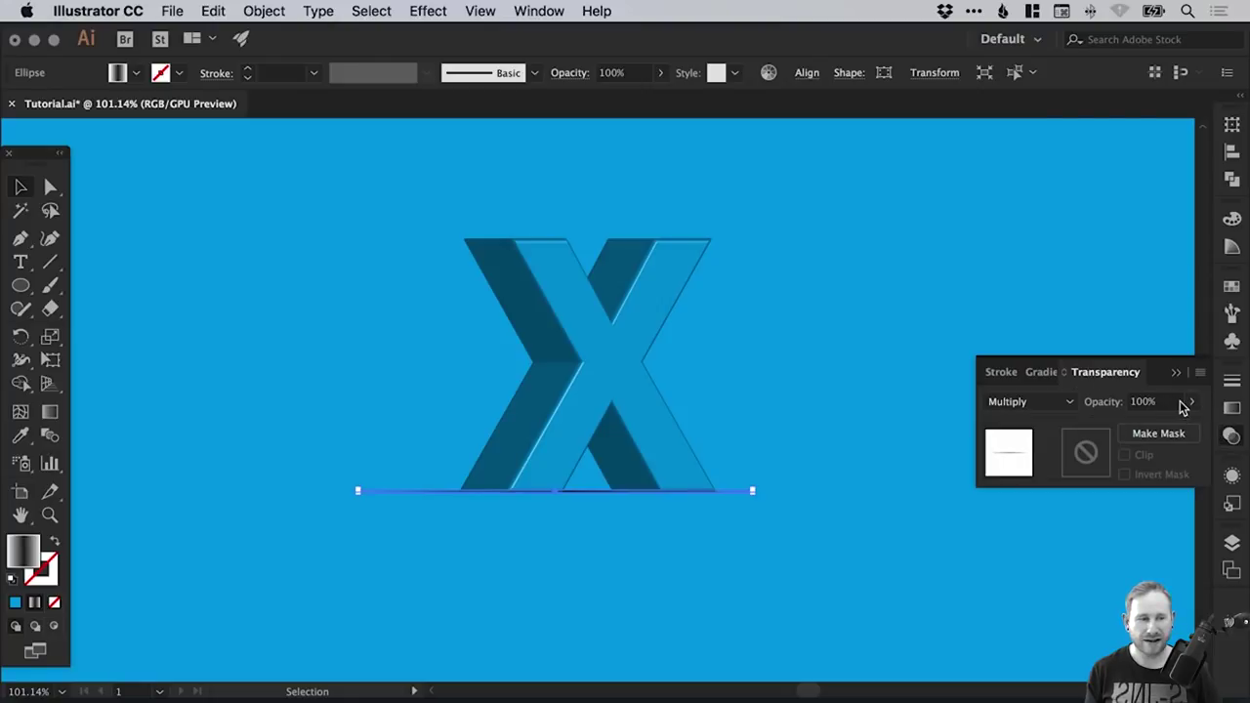
pyautogui.click(1191, 403)
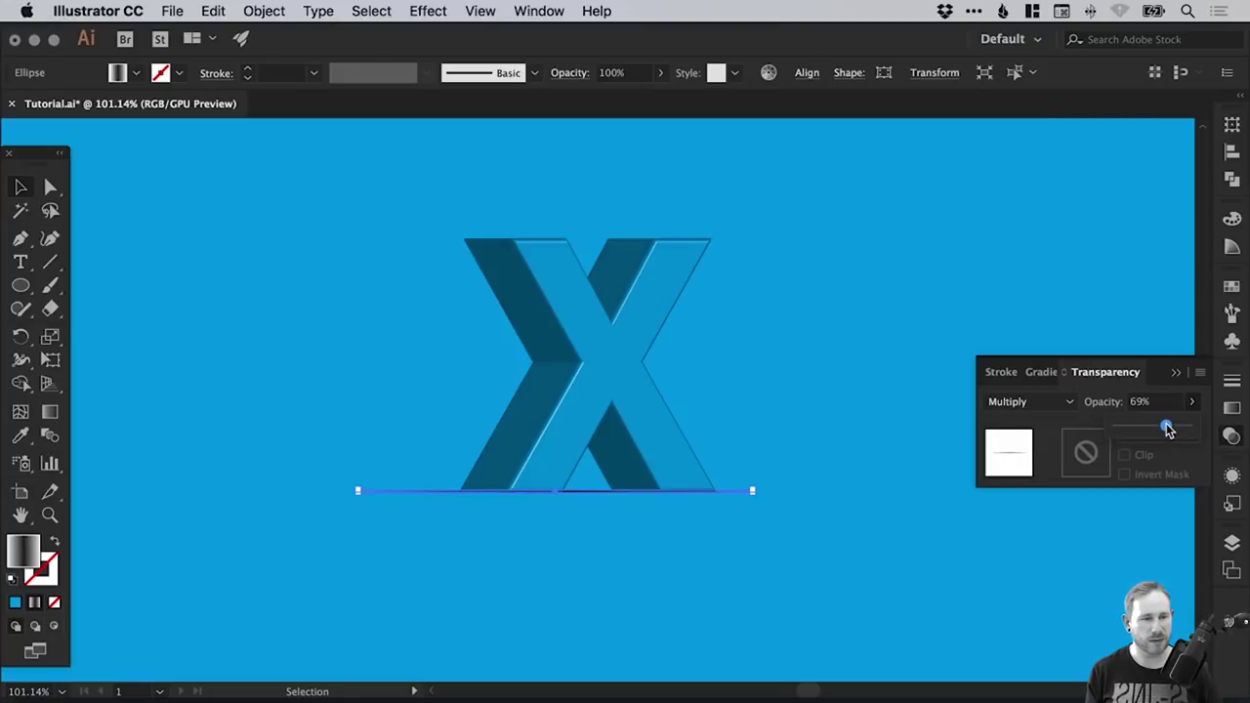
pyautogui.moveTo(1168, 430); pyautogui.dragTo(1160, 430)
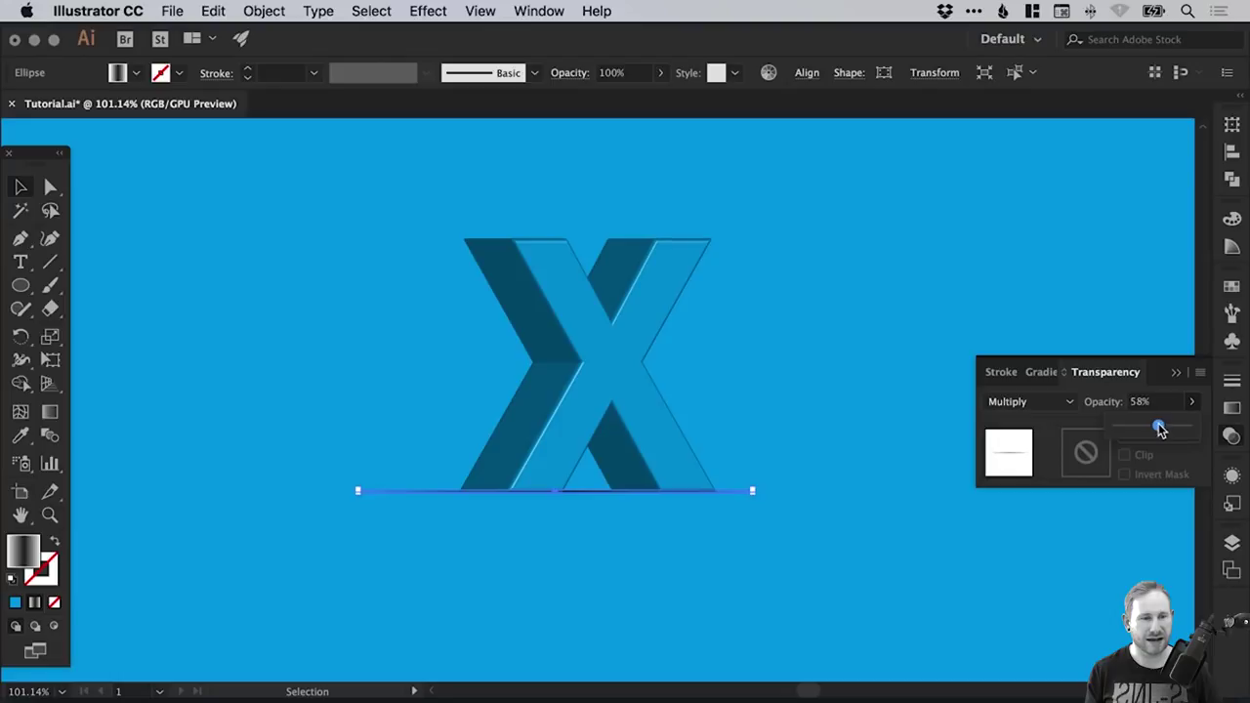
pyautogui.click(1231, 436)
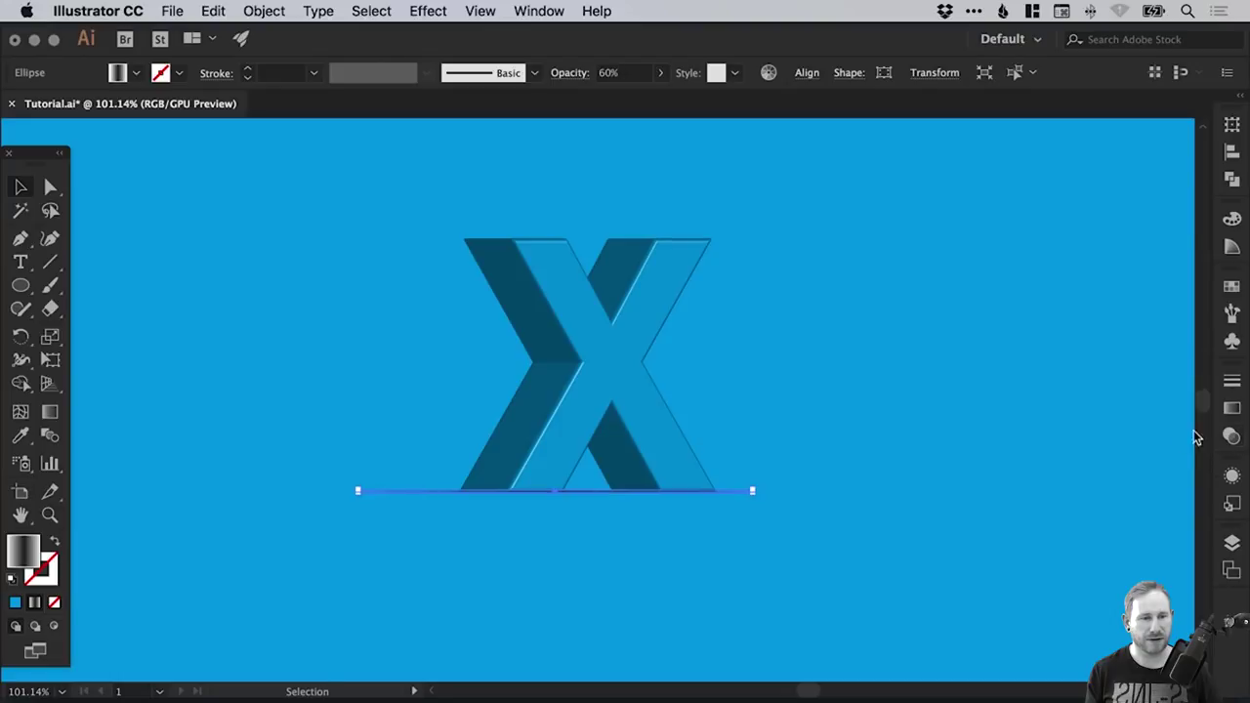
pyautogui.click(1079, 435)
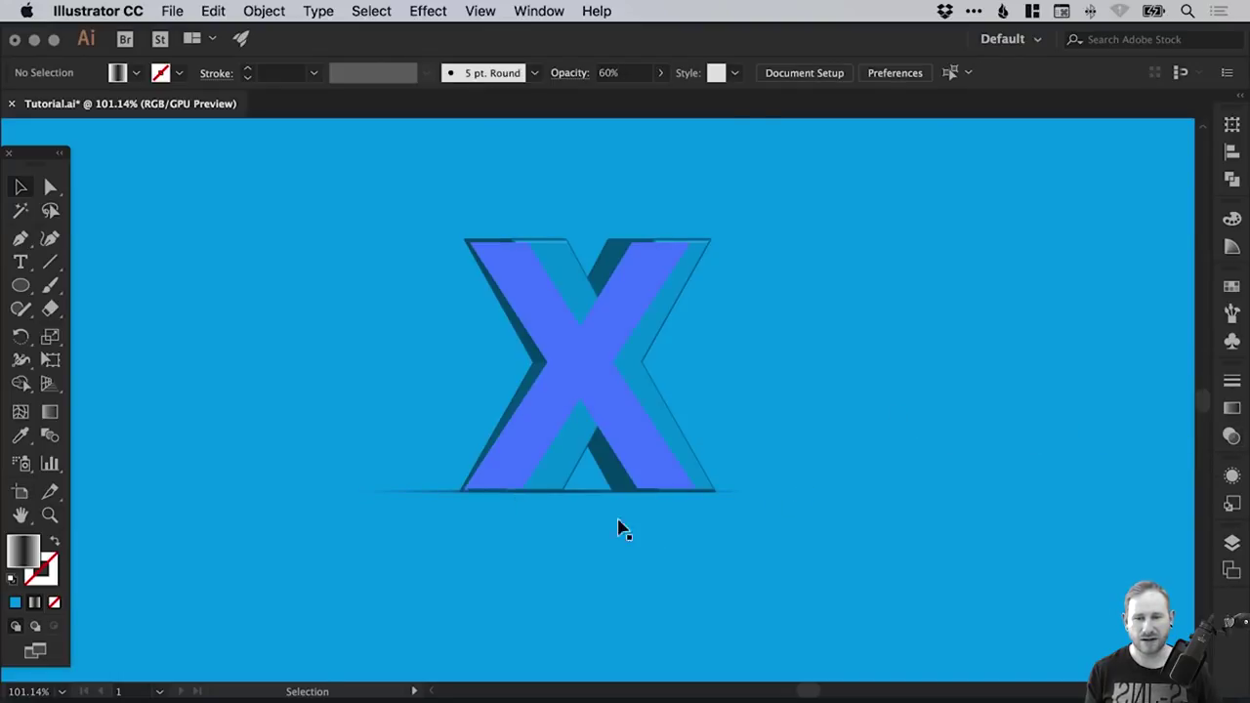
# Pan the artwork into view and save Tutorial.ai
pyautogui.click(434, 491)
pyautogui.click(811, 405)
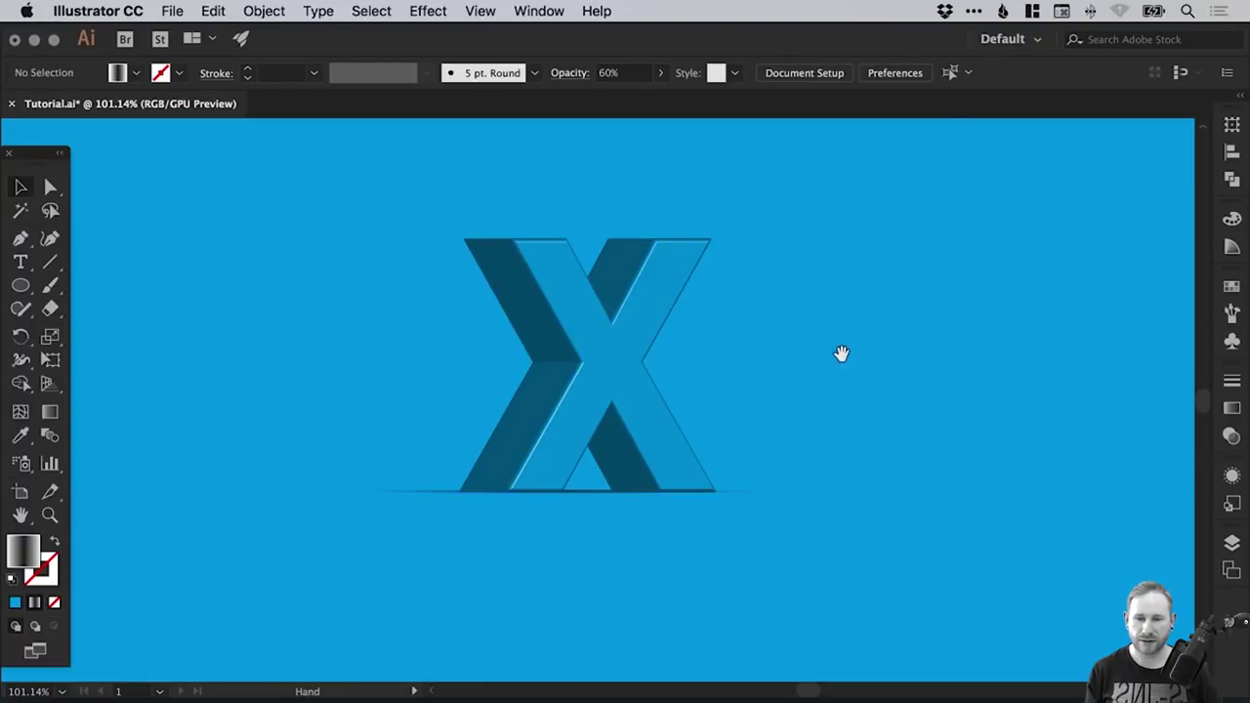
pyautogui.moveTo(840, 352); pyautogui.dragTo(826, 374)
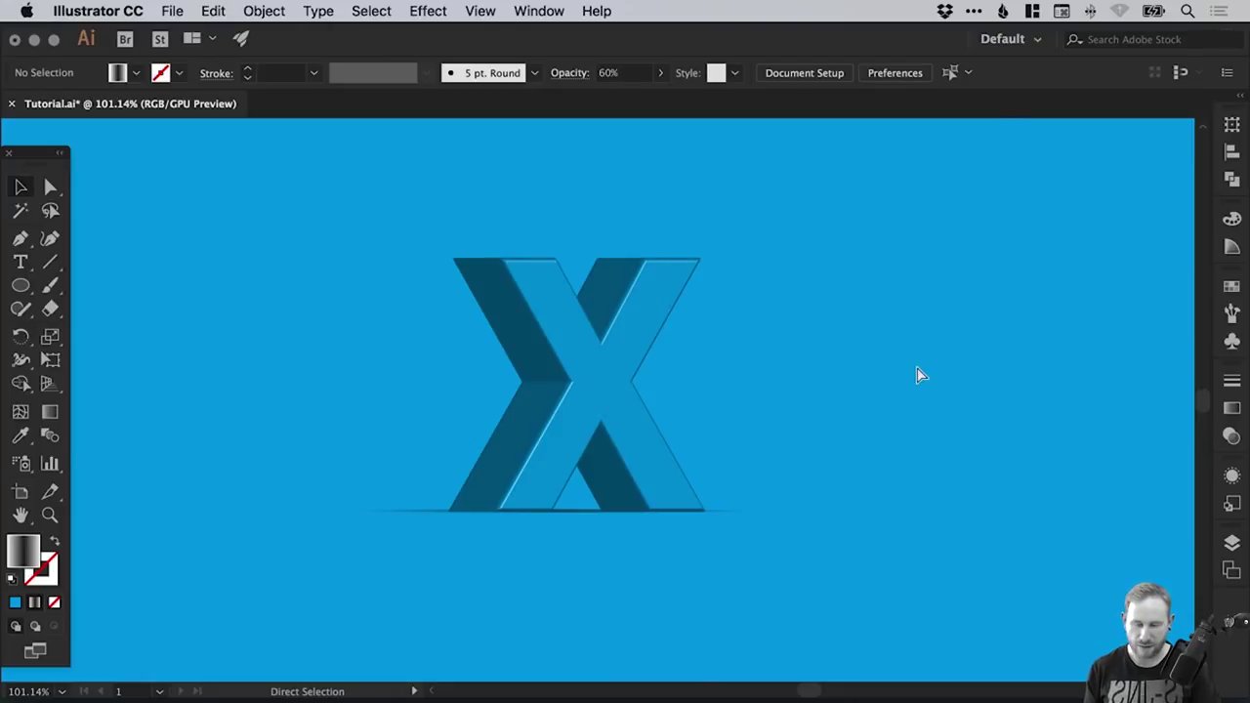
pyautogui.press('super+s')
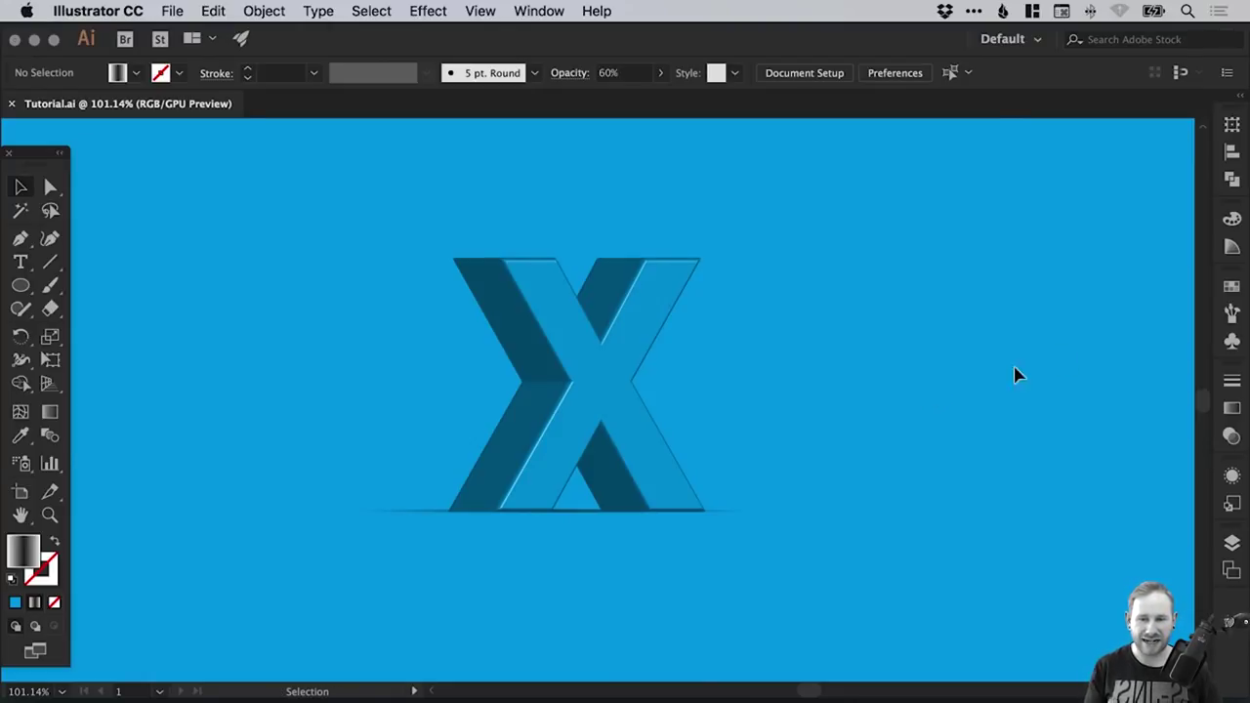
# Edit the global CMYK Cyan swatch to RGB 20, 193, 248 with live preview on
pyautogui.click(1232, 286)
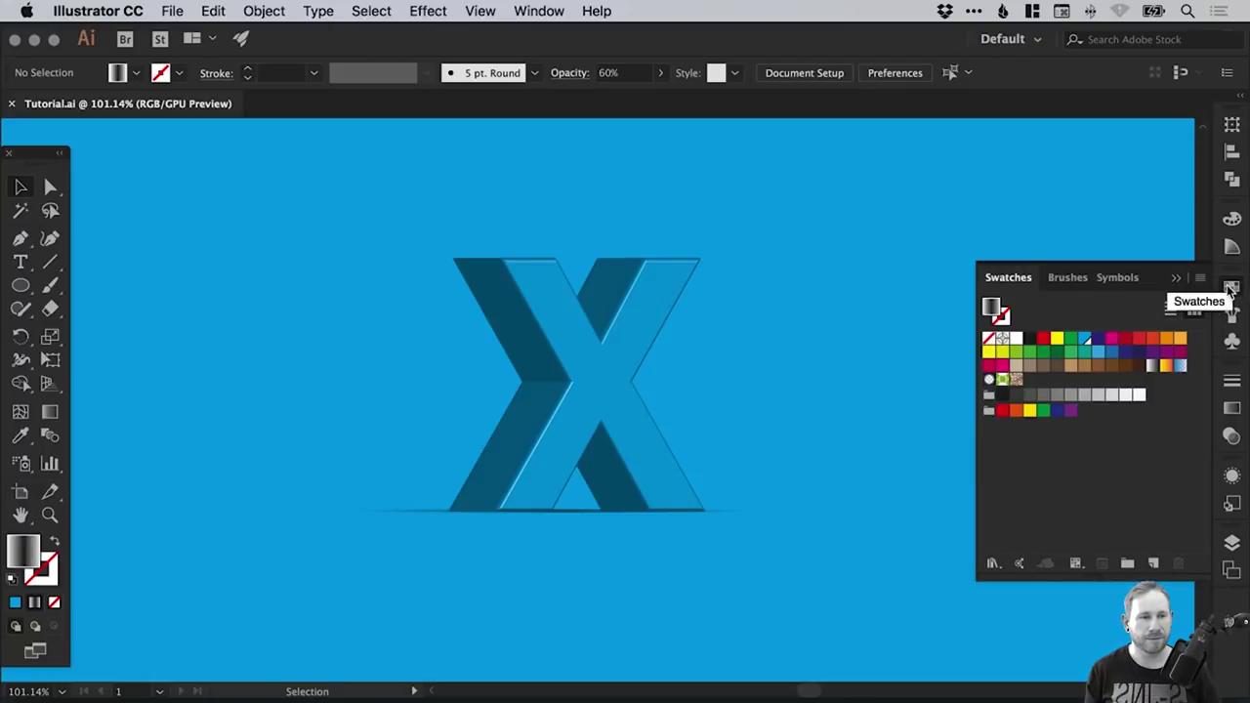
pyautogui.doubleClick(1086, 346)
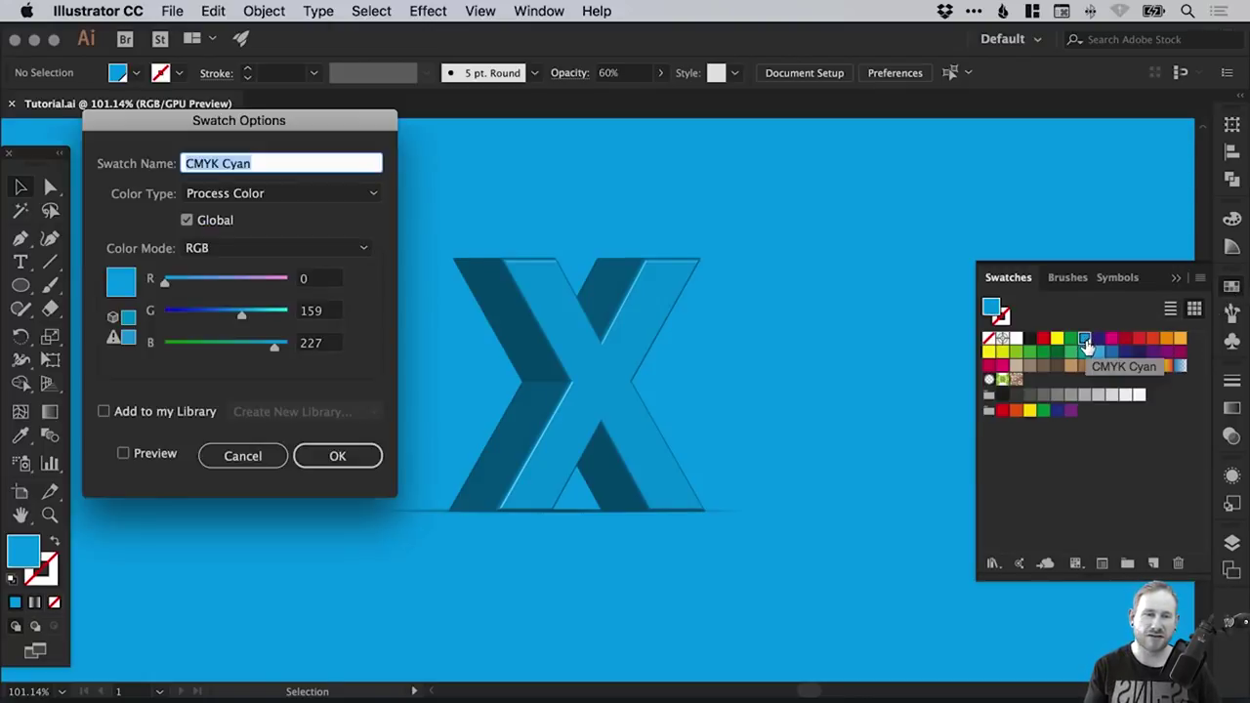
pyautogui.moveTo(339, 120); pyautogui.dragTo(1172, 117)
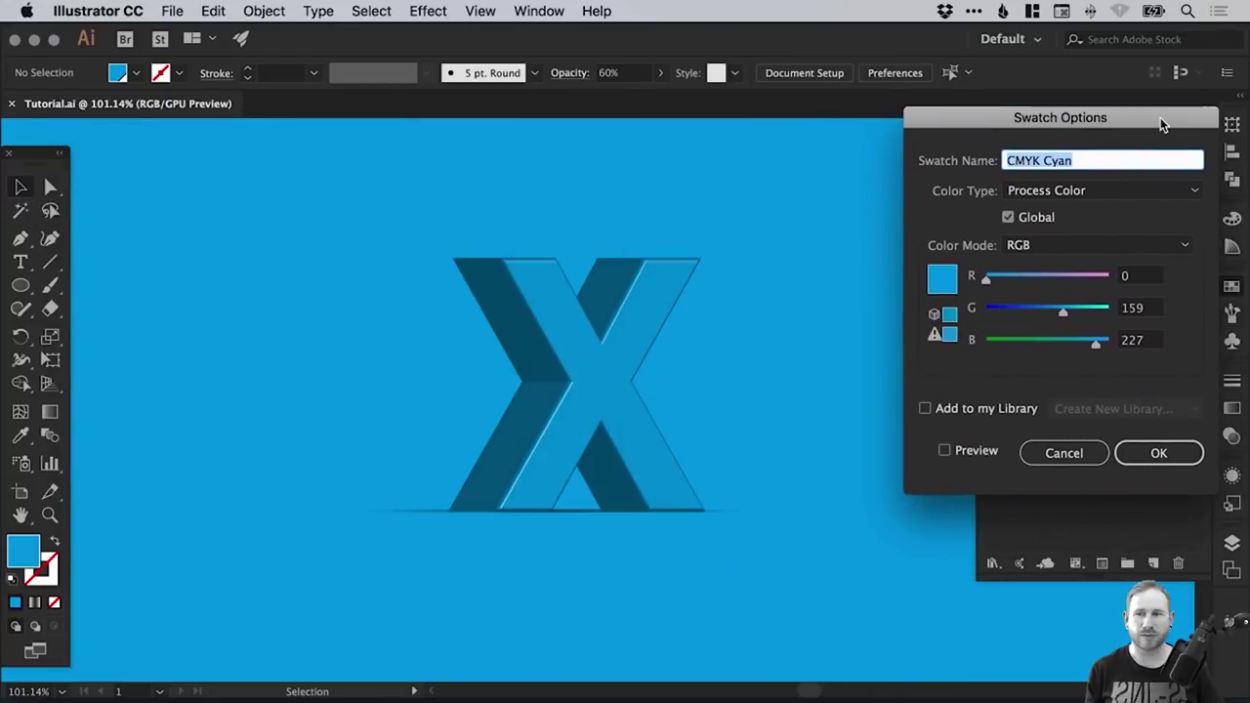
pyautogui.click(946, 450)
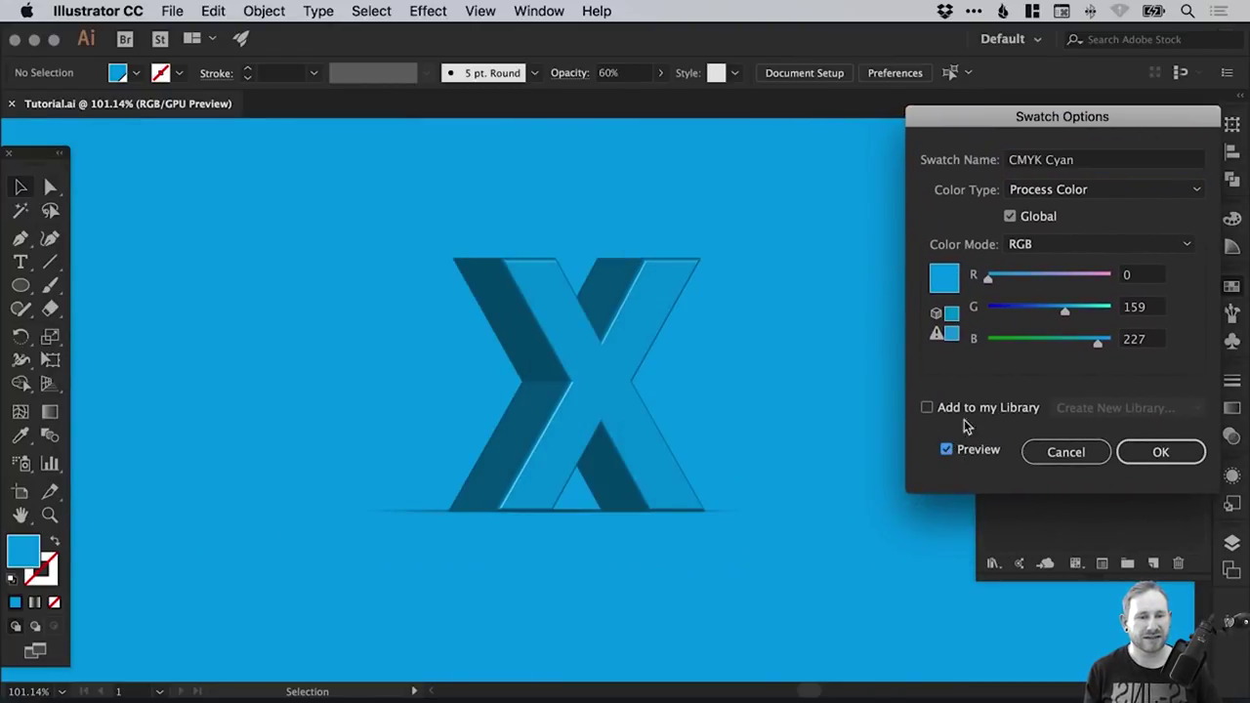
pyautogui.click(1093, 310)
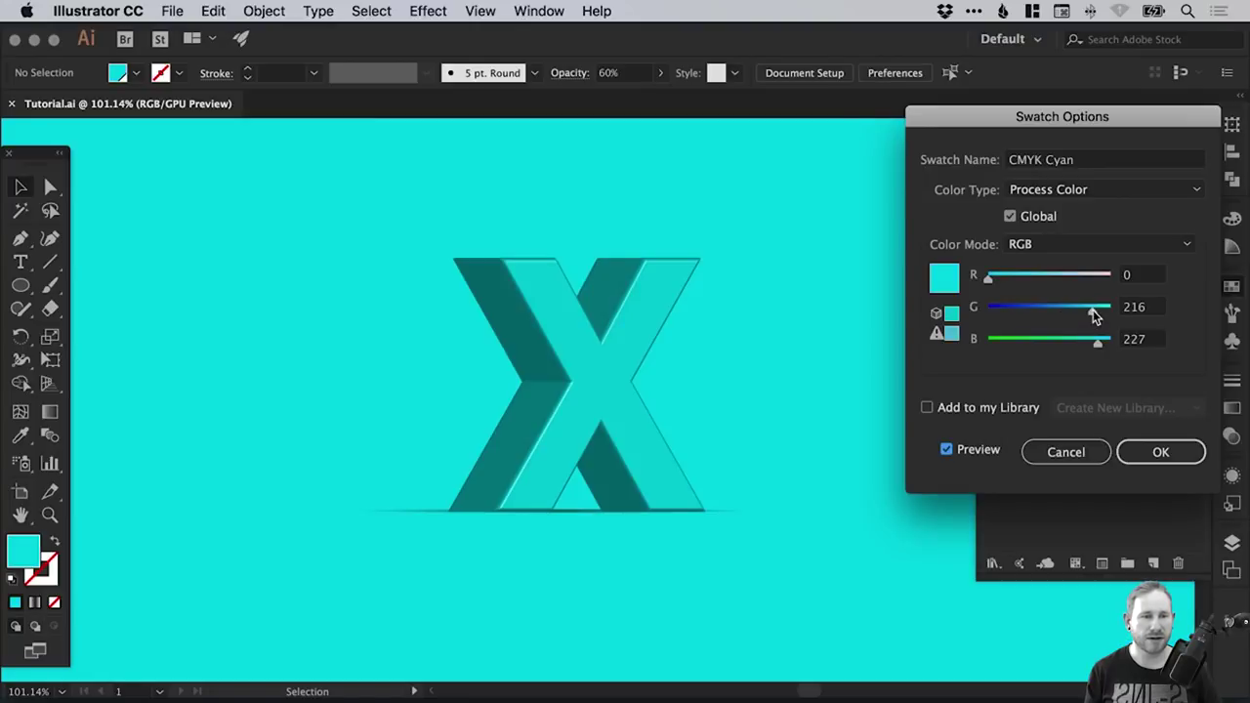
pyautogui.moveTo(1084, 311); pyautogui.dragTo(1074, 310)
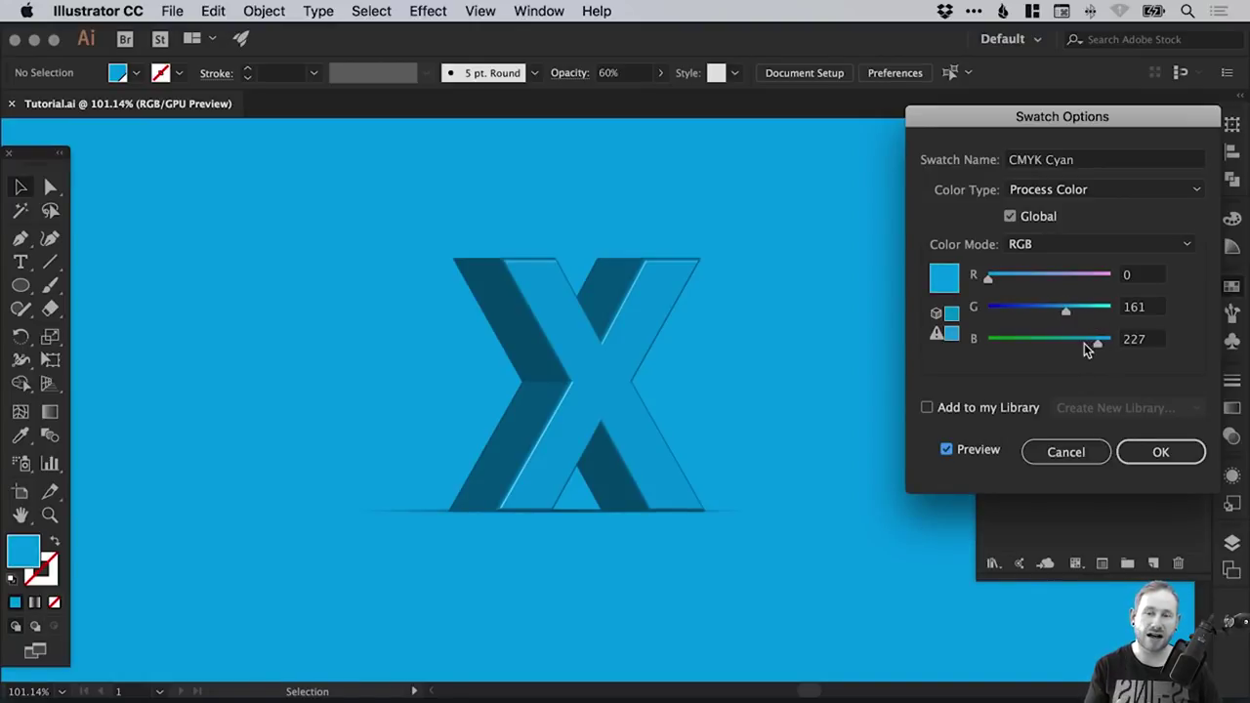
pyautogui.moveTo(1084, 342); pyautogui.dragTo(1060, 344)
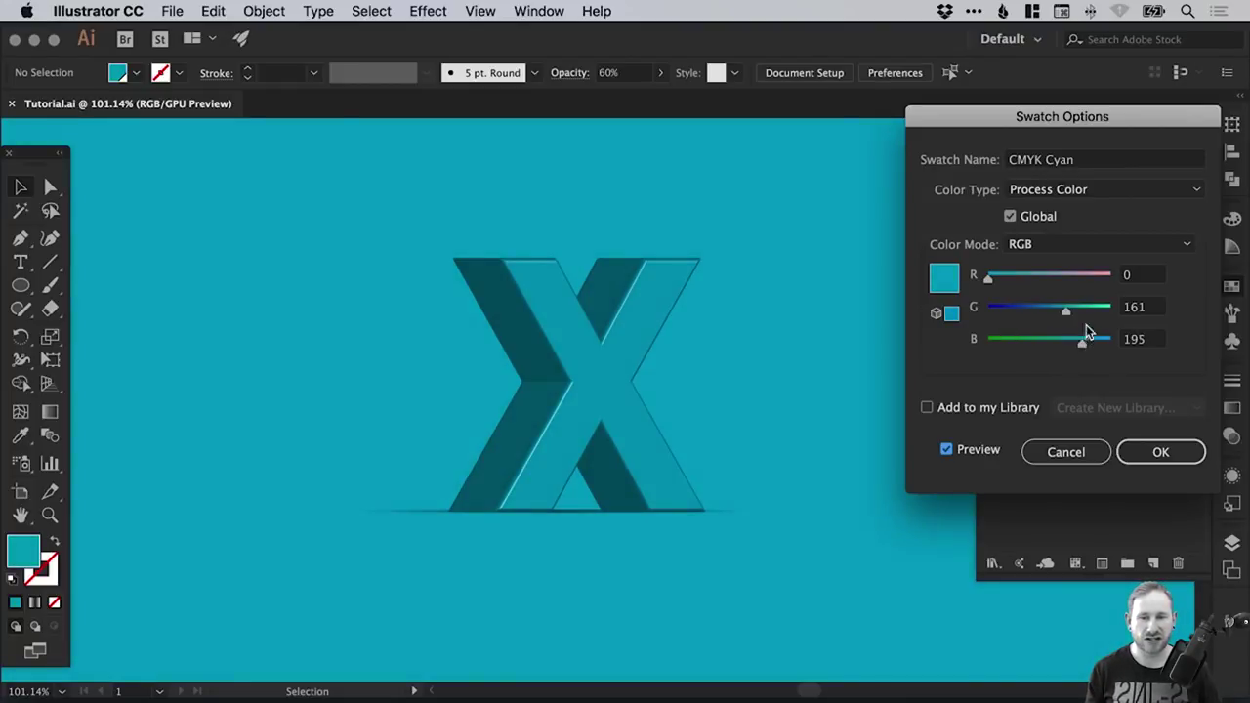
pyautogui.moveTo(988, 278); pyautogui.dragTo(1086, 311)
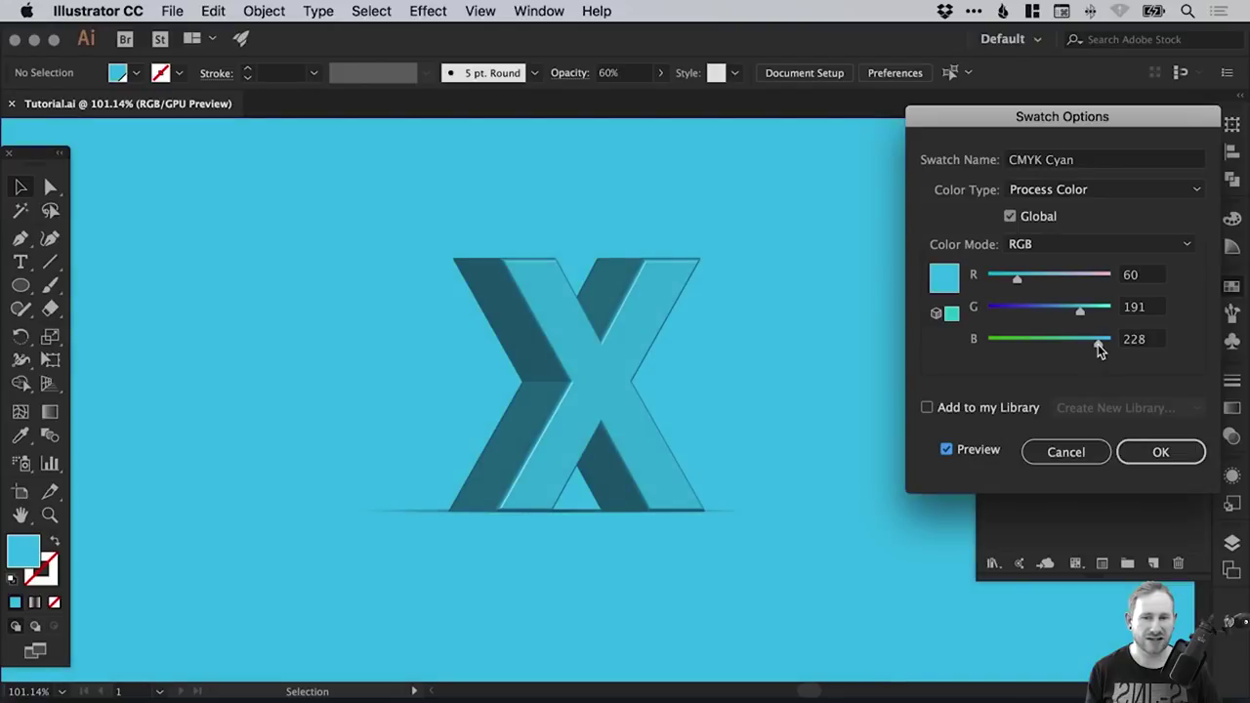
pyautogui.moveTo(1010, 276); pyautogui.dragTo(1002, 277)
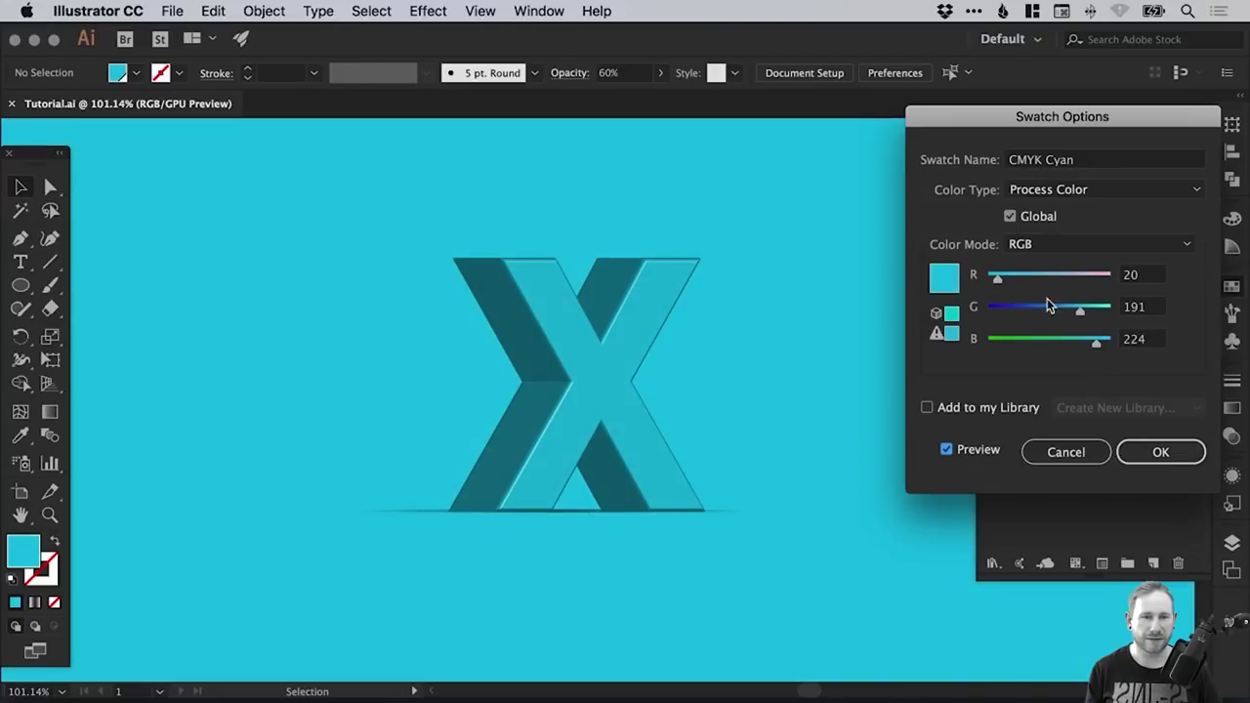
pyautogui.moveTo(1048, 311); pyautogui.dragTo(1085, 315)
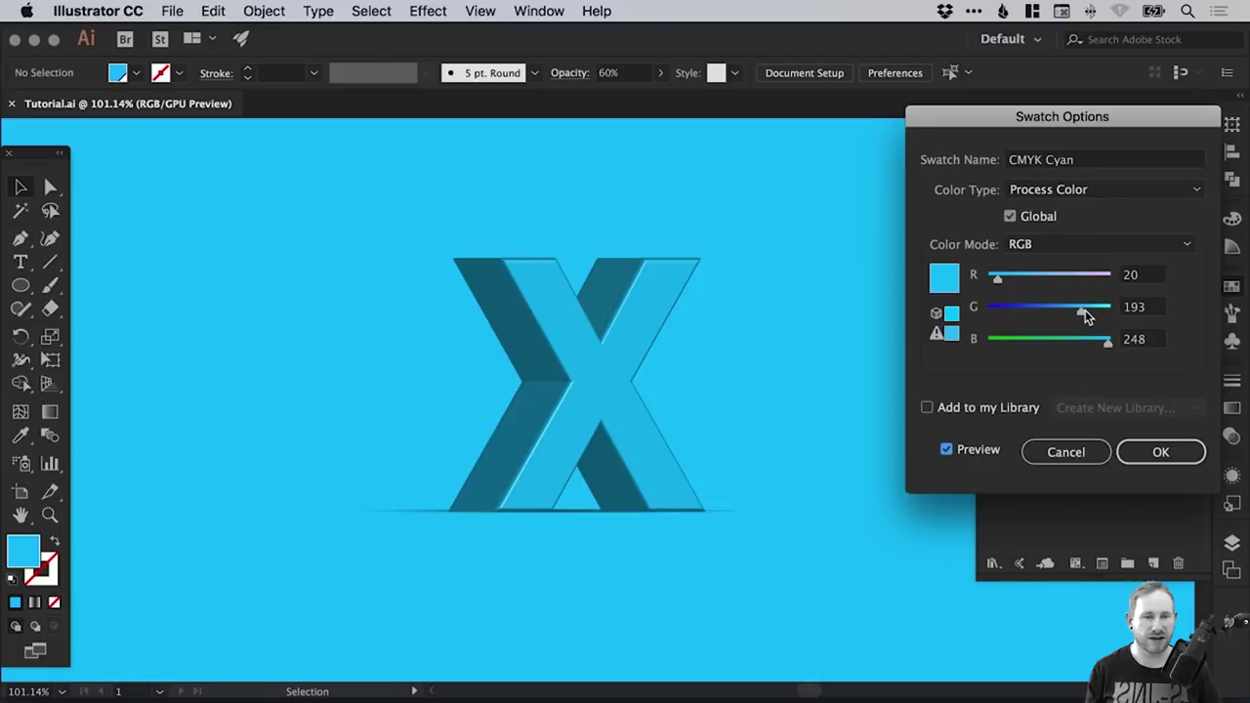
pyautogui.click(1158, 453)
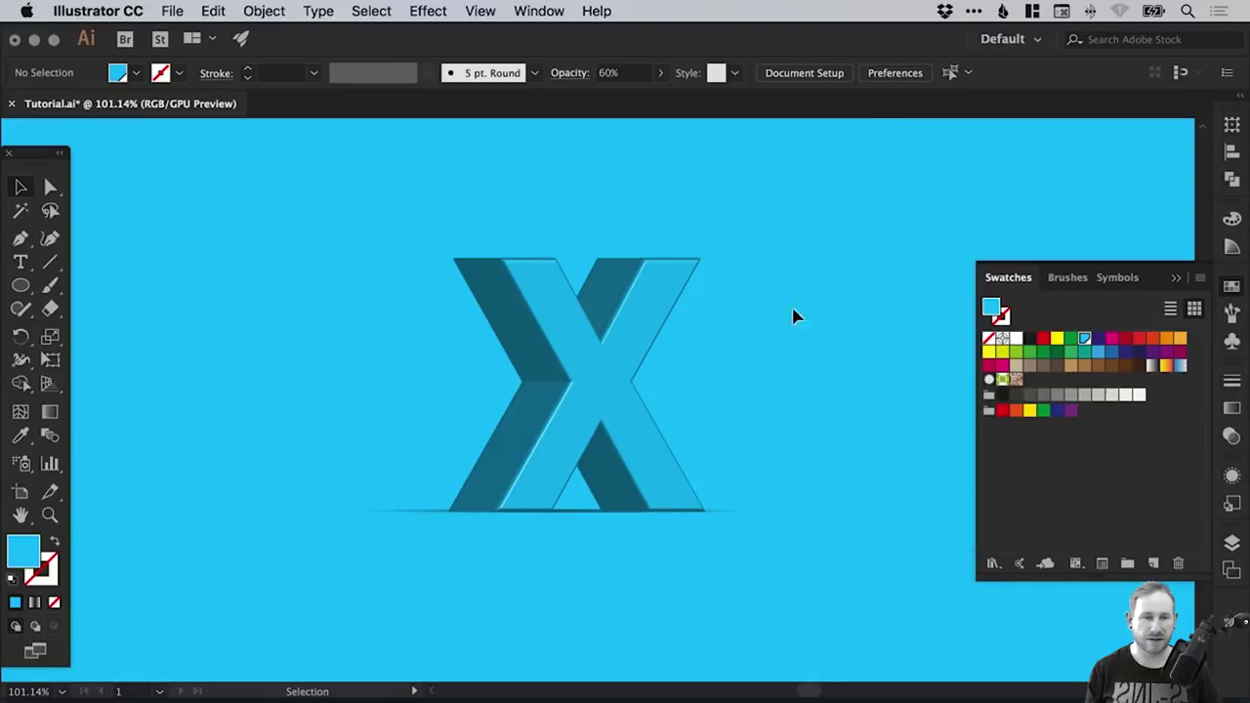
# Fill the 3D X with lime green from the Swatches panel
pyautogui.click(630, 332)
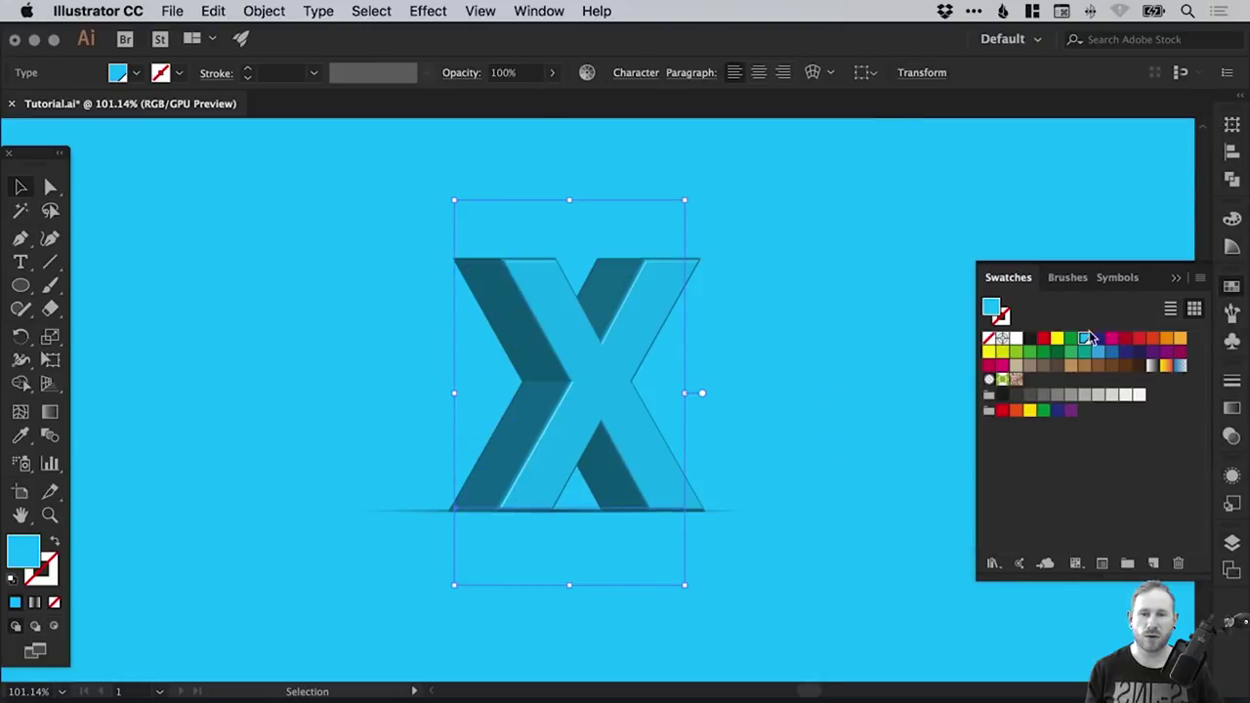
pyautogui.click(1016, 352)
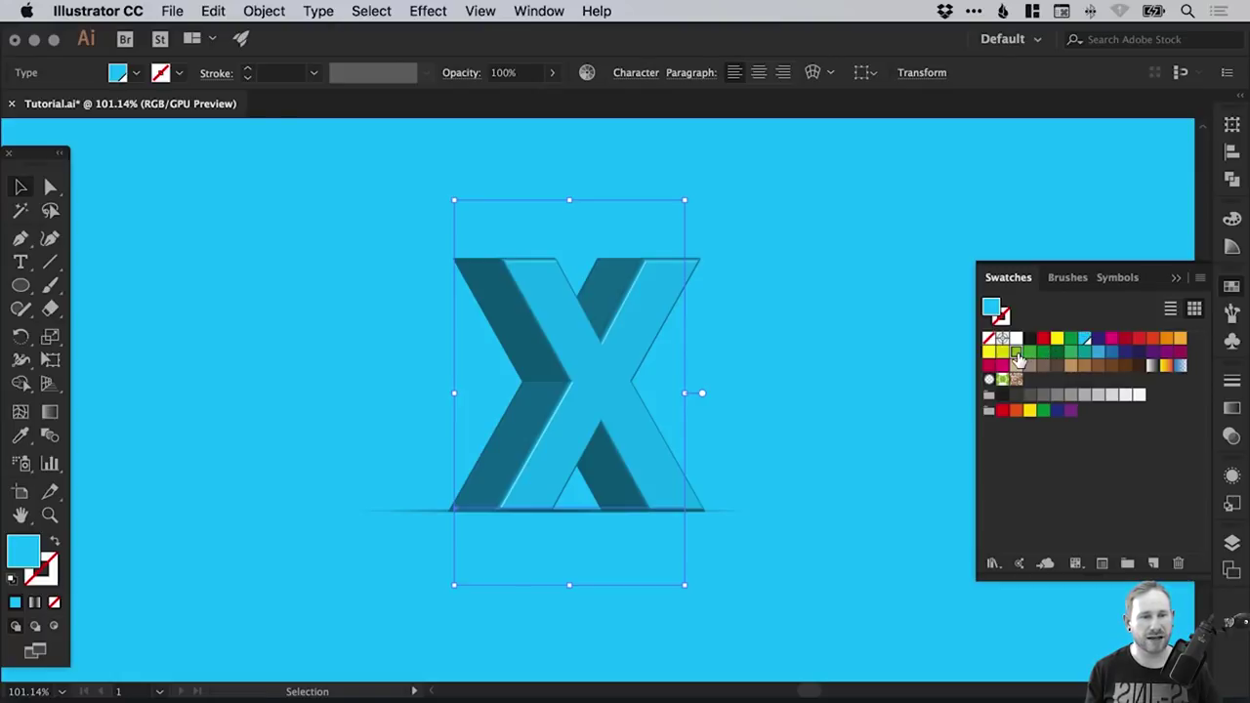
pyautogui.click(820, 296)
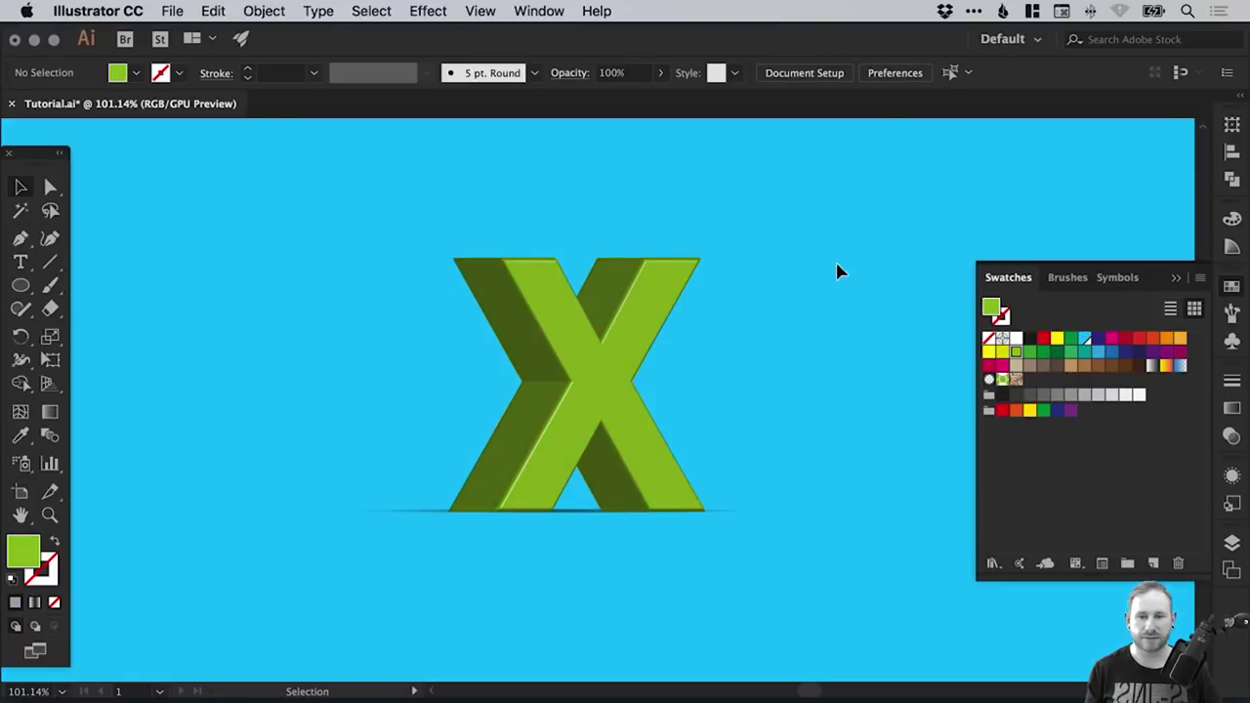